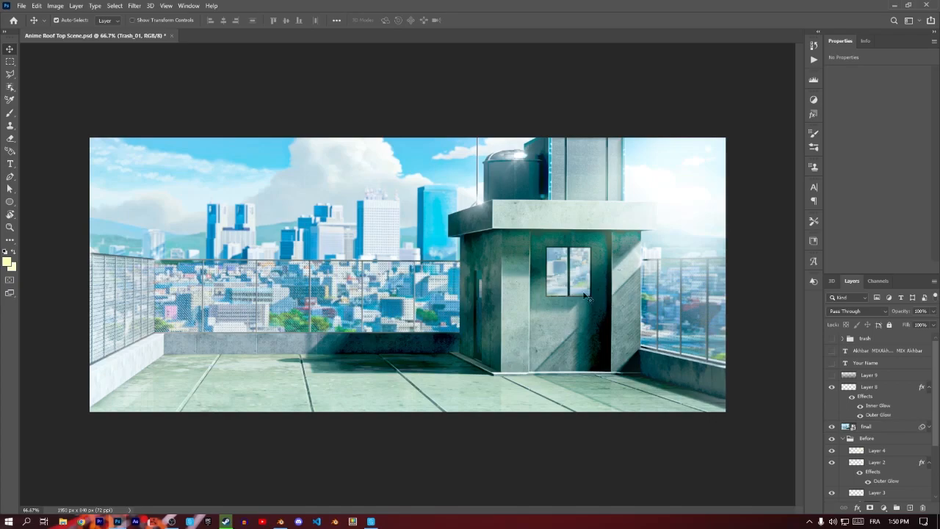
# Switch to Blender, restore the full editor layout and show the rooftop scene through the camera.
pyautogui.click(281, 521)
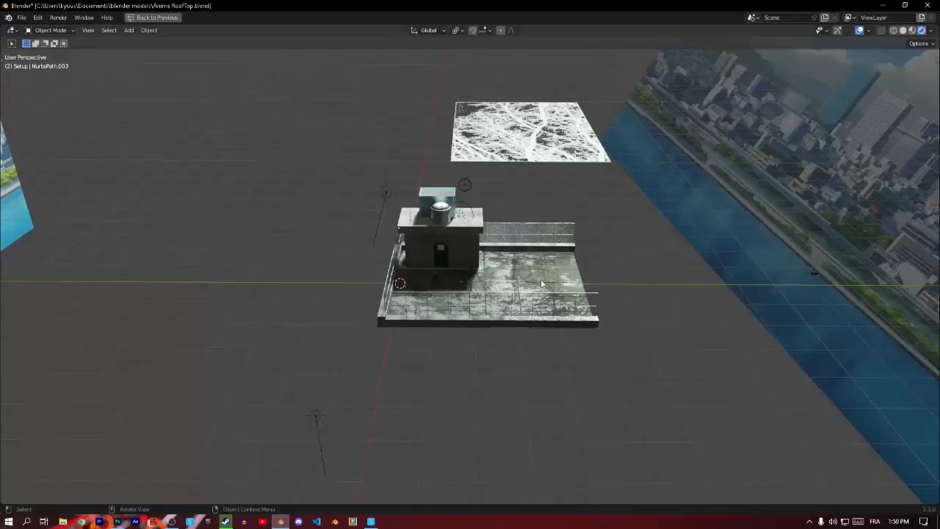
pyautogui.moveTo(636, 211); pyautogui.dragTo(654, 223)
pyautogui.scroll(-5, 533, 242)
pyautogui.moveTo(569, 238); pyautogui.dragTo(540, 225)
pyautogui.scroll(4, 505, 256)
pyautogui.hotkey('ctrl', 'space')
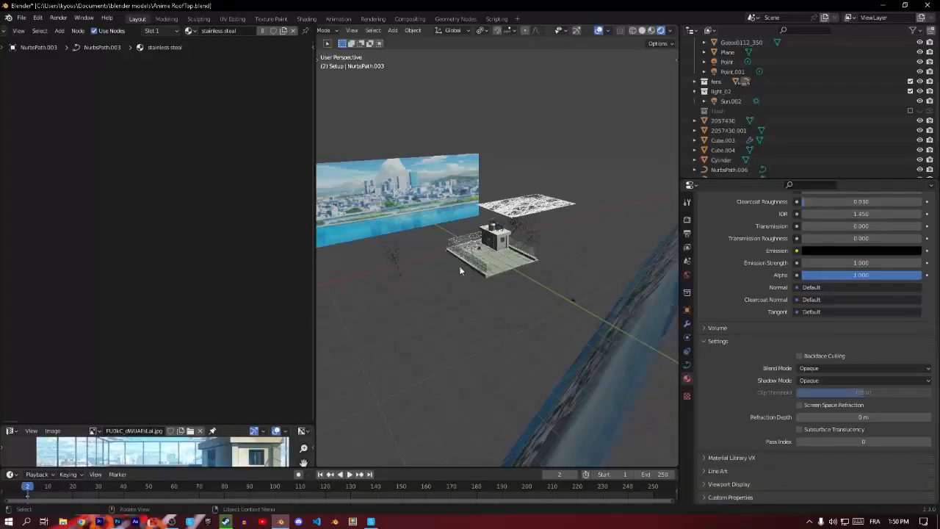
pyautogui.moveTo(506, 270); pyautogui.dragTo(480, 300)
pyautogui.press('KP_0')
pyautogui.scroll(-5, 553, 292)
pyautogui.scroll(-3, 510, 289)
pyautogui.moveTo(553, 293); pyautogui.dragTo(537, 321)
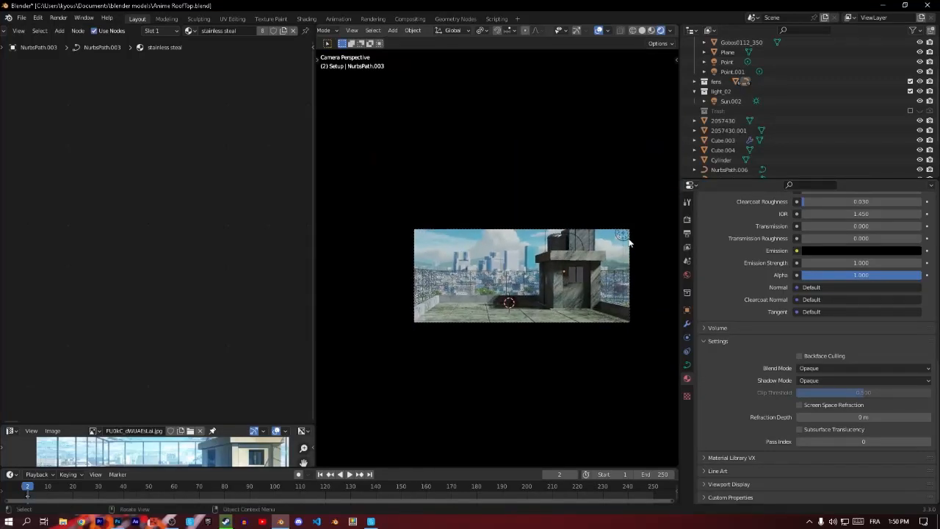
# Review the render resolution in the output settings and inspect the fence mesh up close in the camera view.
pyautogui.click(687, 235)
pyautogui.scroll(2, 753, 263)
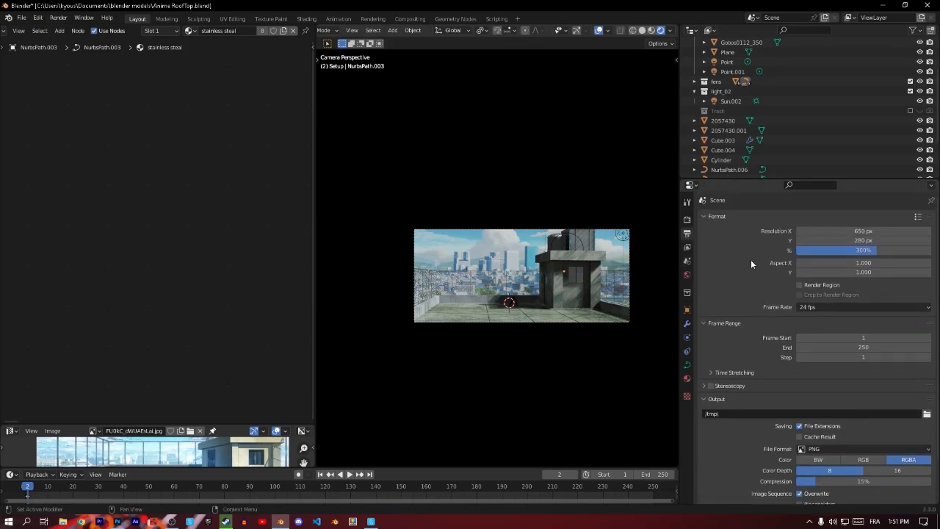
pyautogui.moveTo(860, 232); pyautogui.dragTo(861, 232)
pyautogui.scroll(13, 585, 281)
pyautogui.moveTo(517, 288); pyautogui.dragTo(405, 175)
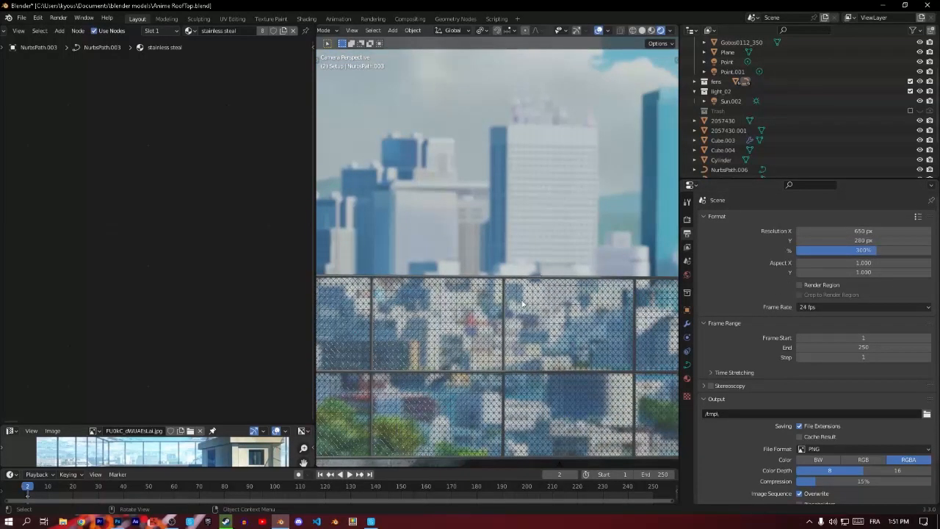
pyautogui.scroll(8, 519, 312)
pyautogui.moveTo(519, 308); pyautogui.dragTo(529, 44)
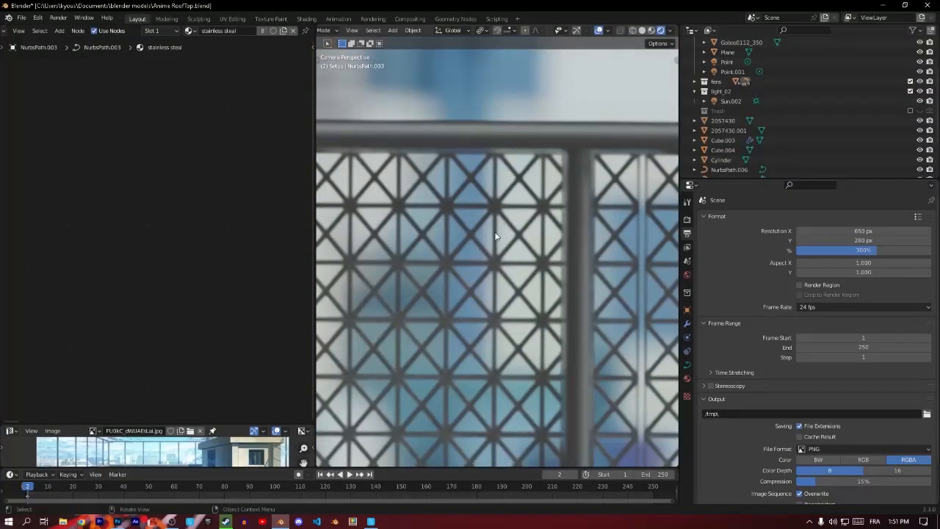
pyautogui.scroll(-10, 497, 237)
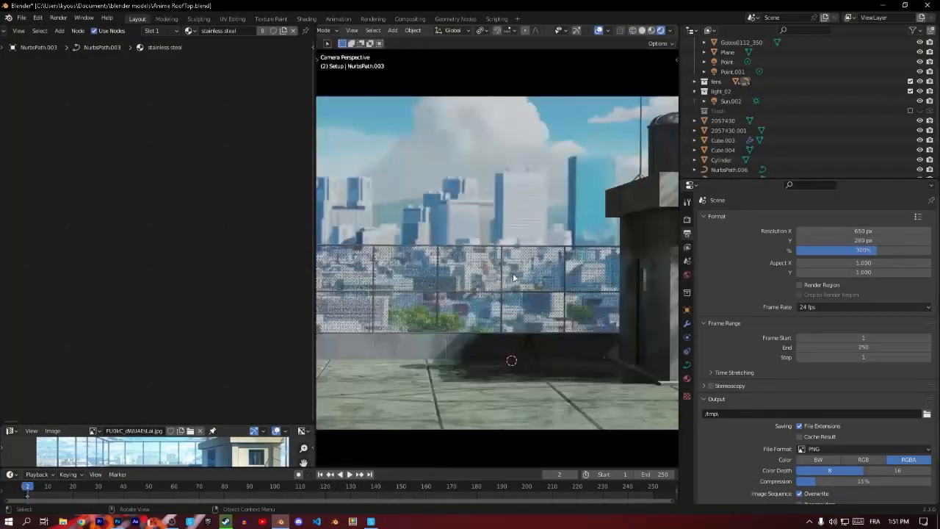
pyautogui.scroll(-3, 514, 252)
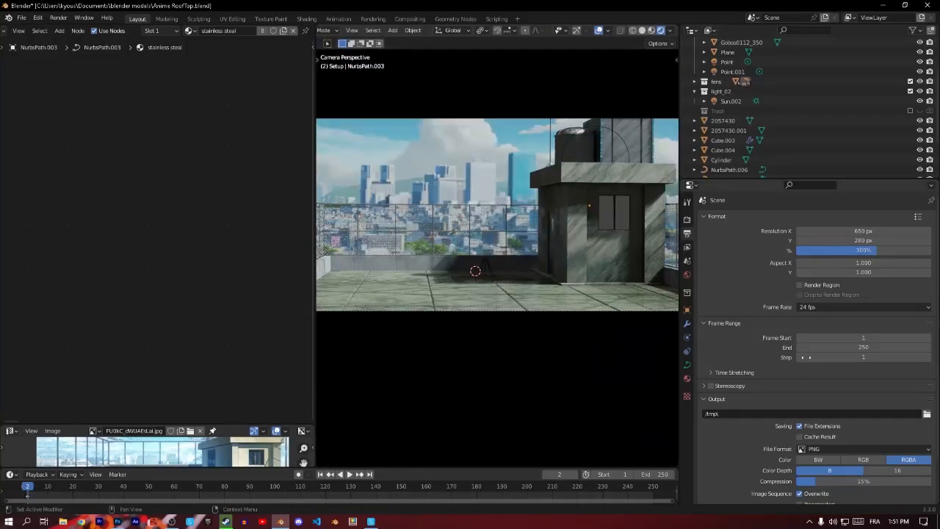
pyautogui.scroll(-2, 803, 361)
# Examine the Eevee sampling, ambient occlusion and bloom render settings.
pyautogui.click(685, 221)
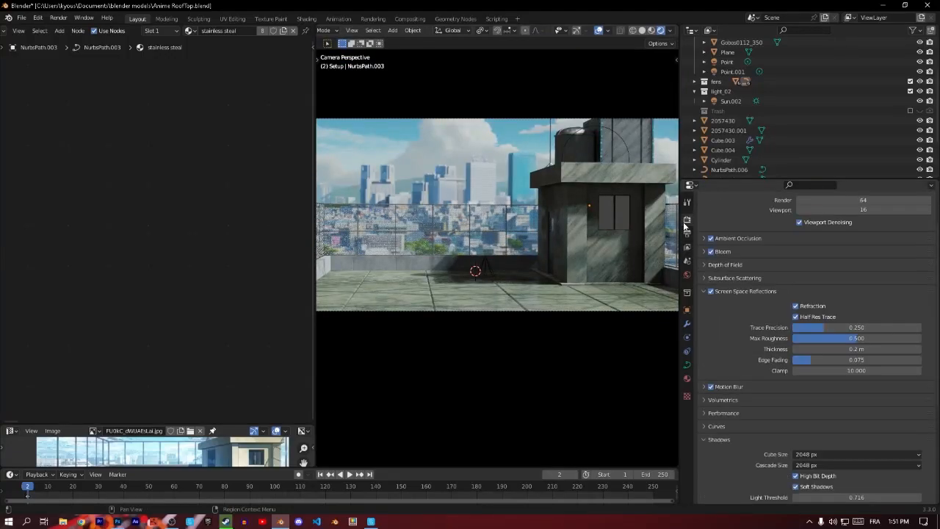
pyautogui.scroll(2, 781, 330)
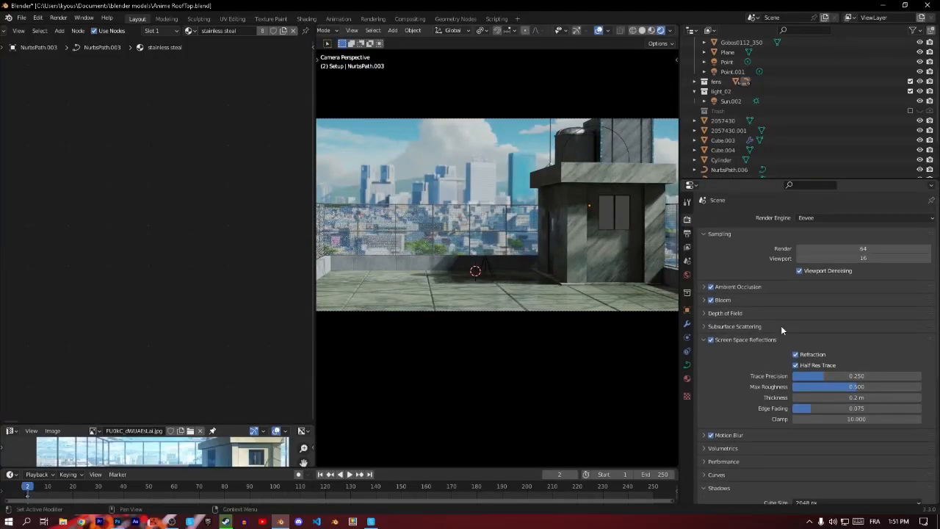
pyautogui.click(706, 287)
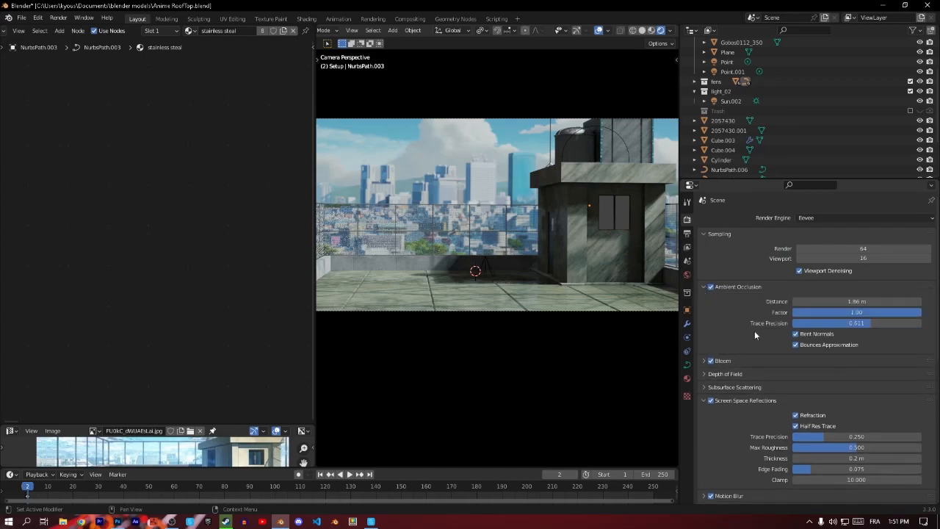
pyautogui.click(703, 291)
pyautogui.click(705, 301)
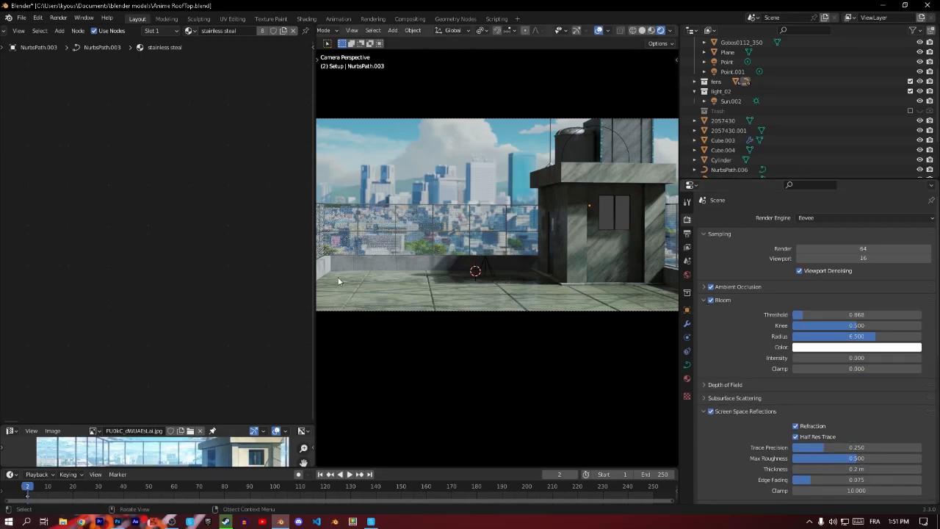
pyautogui.click(704, 301)
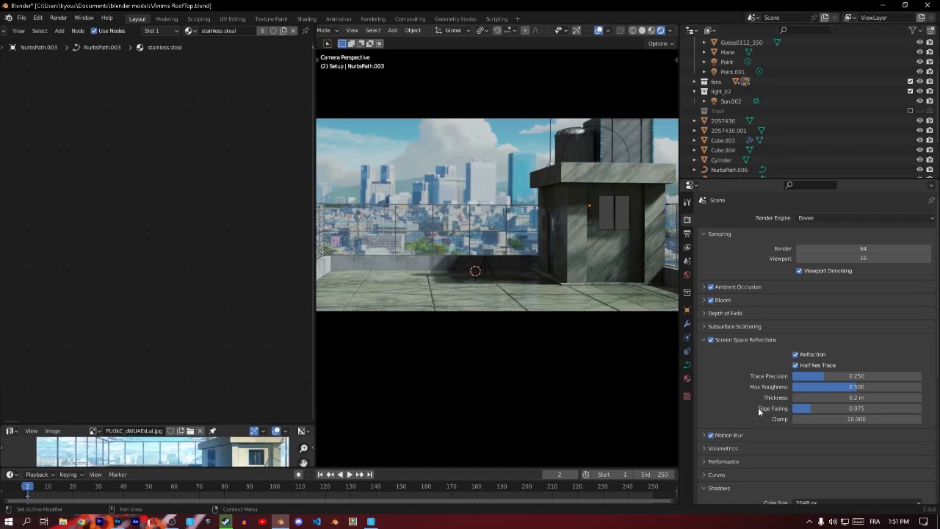
# Examine the screen space reflections, shadow, film and simplify render settings, including the available shadow cube sizes.
pyautogui.scroll(-5, 751, 408)
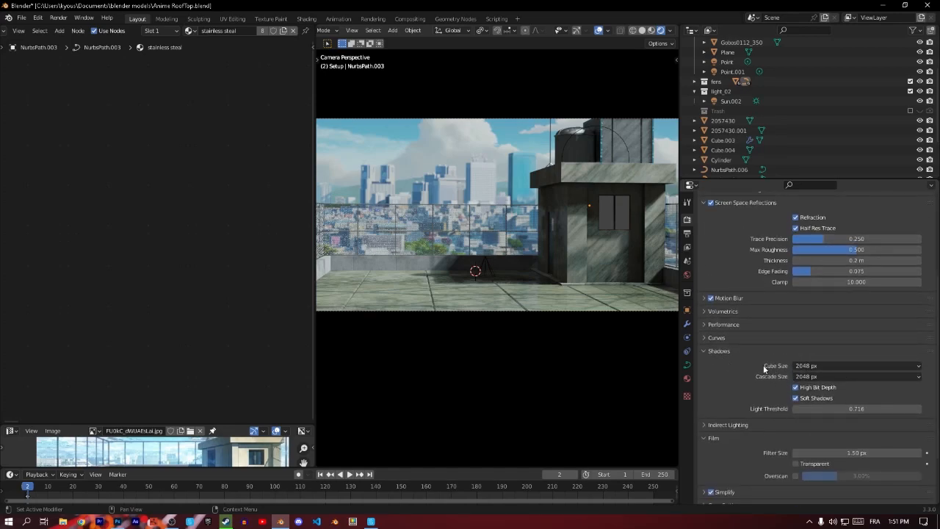
pyautogui.click(855, 366)
pyautogui.click(823, 378)
pyautogui.scroll(-3, 787, 387)
pyautogui.click(703, 418)
pyautogui.scroll(-3, 766, 430)
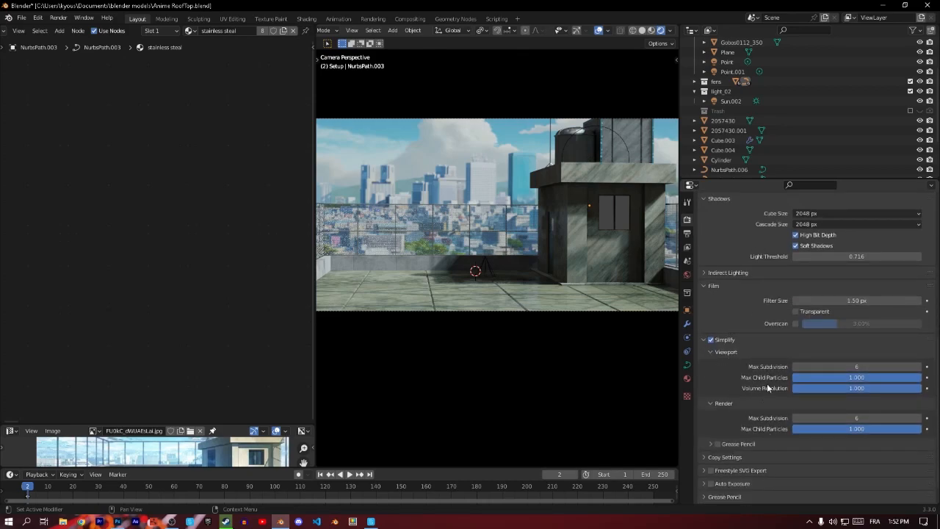
pyautogui.scroll(6, 755, 372)
pyautogui.scroll(-7, 756, 371)
# Set the Simplify viewport max subdivision to 1.
pyautogui.moveTo(433, 283); pyautogui.dragTo(537, 331)
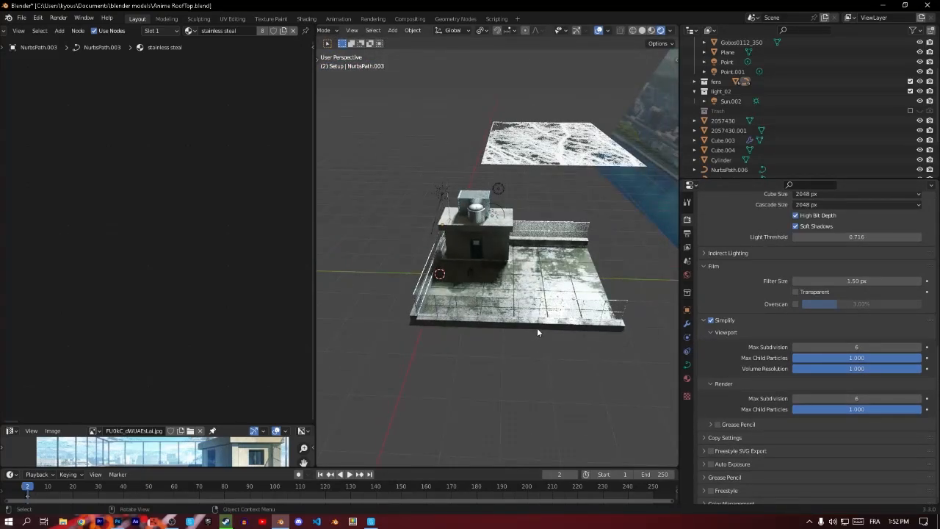
pyautogui.press('KP_0')
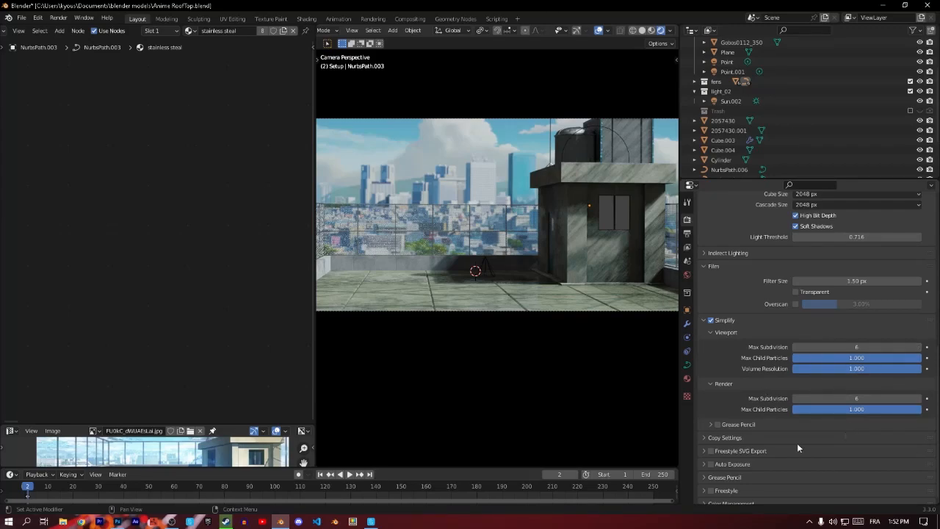
pyautogui.click(796, 349)
pyautogui.click(796, 350)
pyautogui.click(796, 350)
pyautogui.click(797, 353)
pyautogui.click(796, 353)
# Select the branch-patterned gobo plane above the rooftop and examine its placement and the shadows it casts.
pyautogui.moveTo(515, 293); pyautogui.dragTo(661, 352)
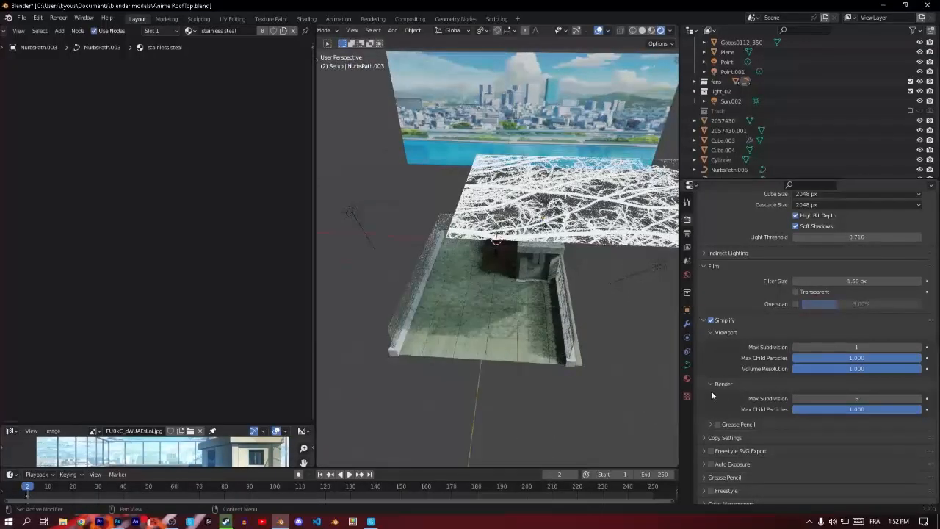
pyautogui.moveTo(481, 343); pyautogui.dragTo(582, 423)
pyautogui.scroll(4, 553, 322)
pyautogui.scroll(4, 531, 275)
pyautogui.scroll(-4, 507, 284)
pyautogui.scroll(-5, 551, 294)
pyautogui.scroll(-4, 579, 309)
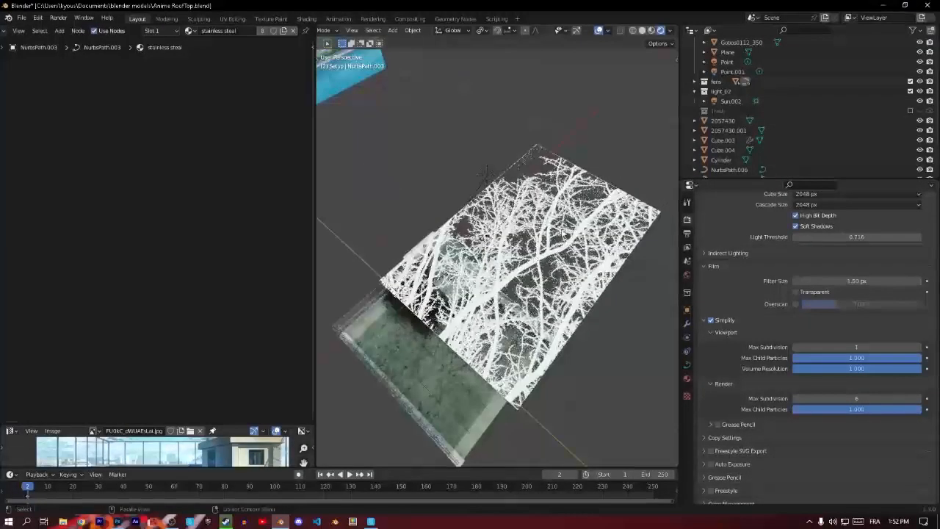
pyautogui.click(540, 272)
pyautogui.moveTo(519, 286); pyautogui.dragTo(559, 241)
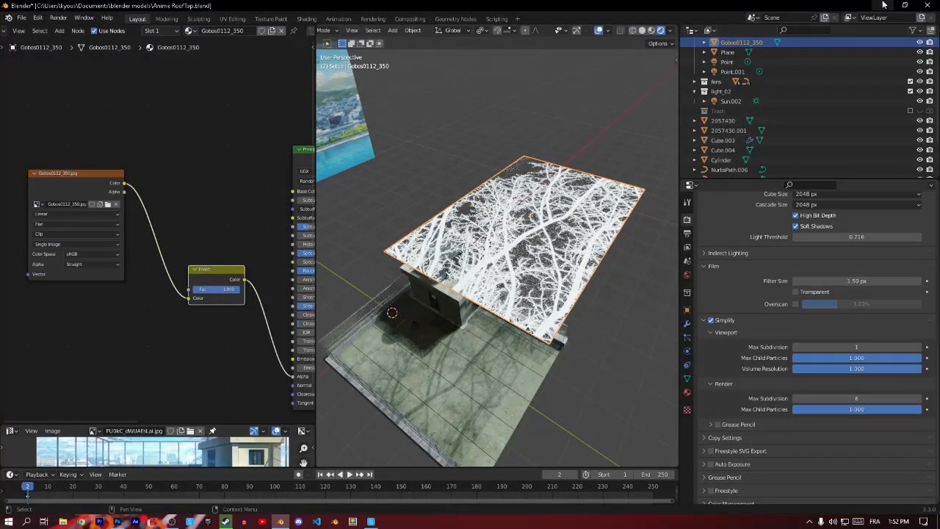
# Show the camera view in a maximized solid-shaded viewport and render the image.
pyautogui.press('KP_0')
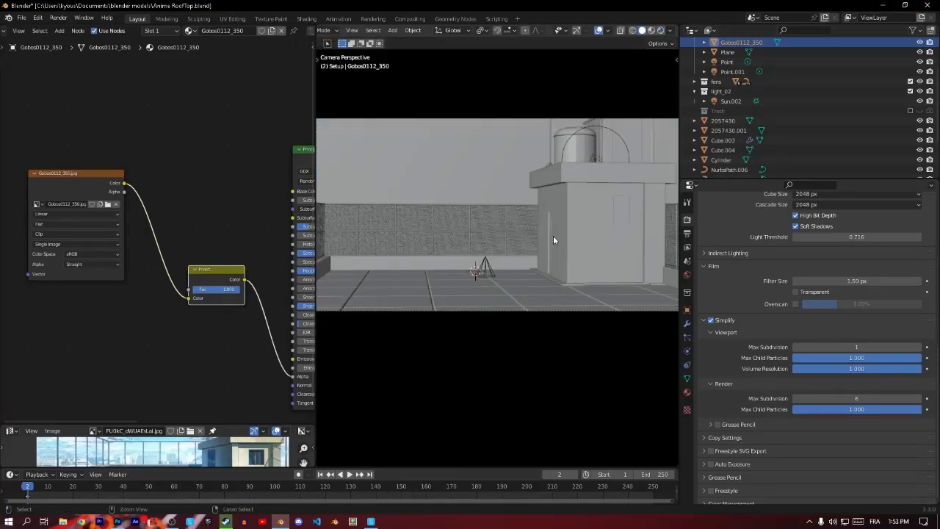
pyautogui.hotkey('ctrl', 'space')
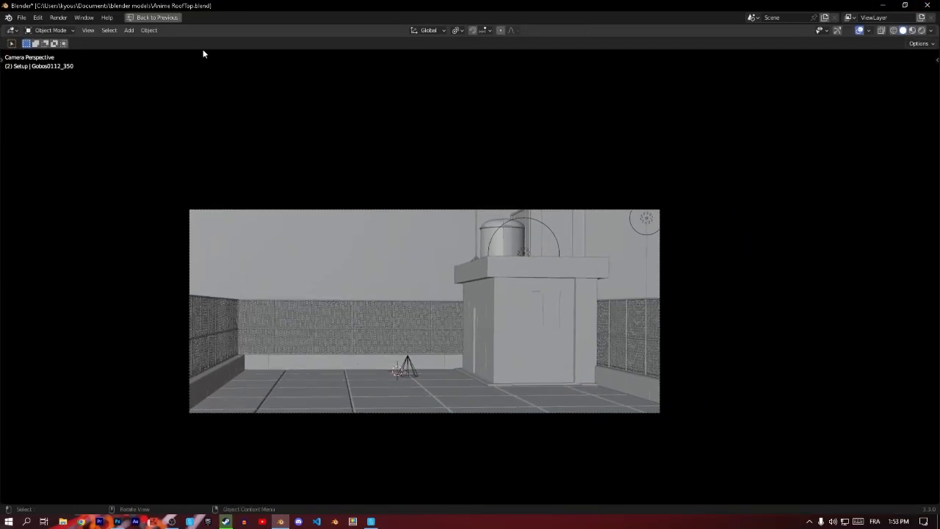
pyautogui.click(58, 19)
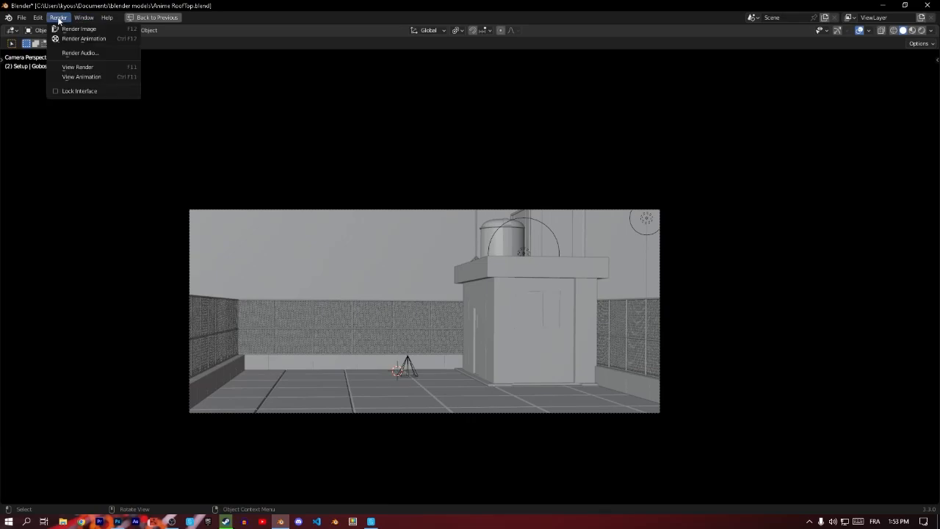
pyautogui.click(79, 30)
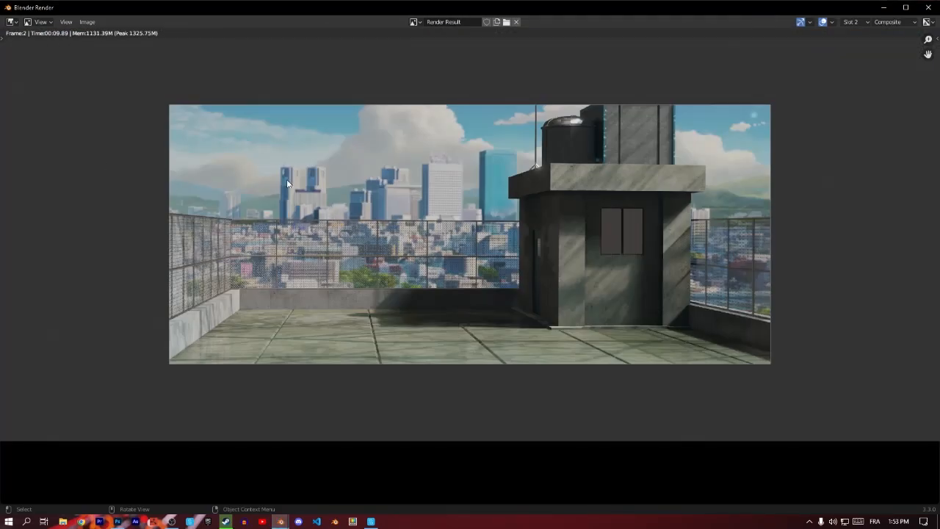
# Save a copy of the render as a PNG named Tutourial in the Anime Rooftop Scene folder.
pyautogui.click(87, 21)
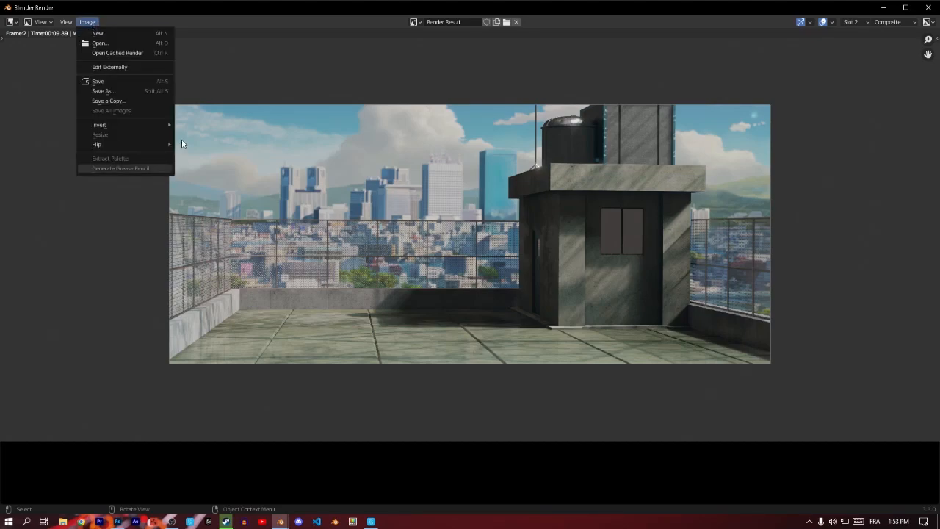
pyautogui.click(108, 99)
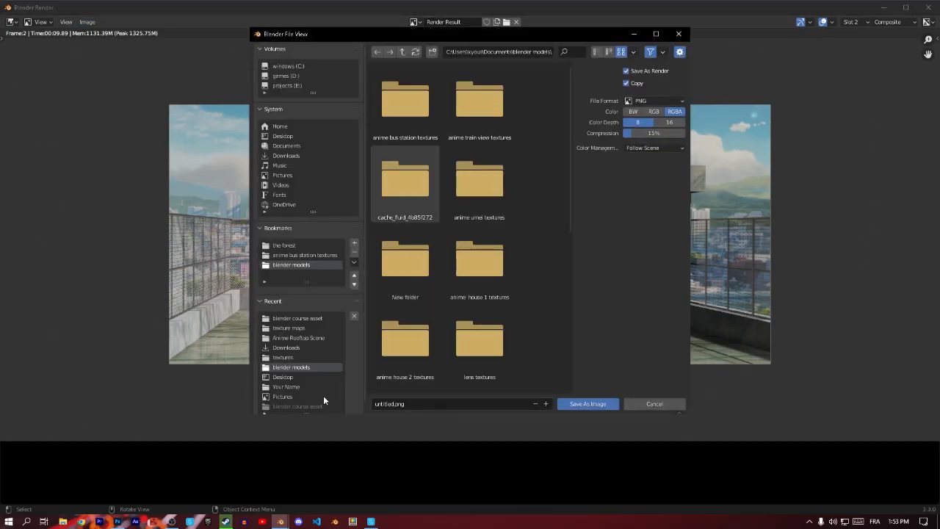
pyautogui.click(295, 338)
pyautogui.click(424, 405)
pyautogui.write('Tutor')
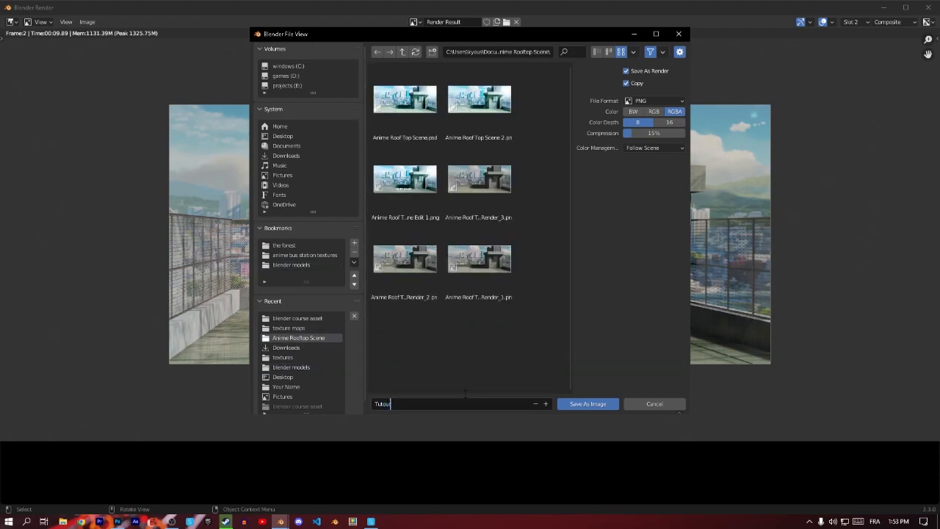
pyautogui.press('Return')
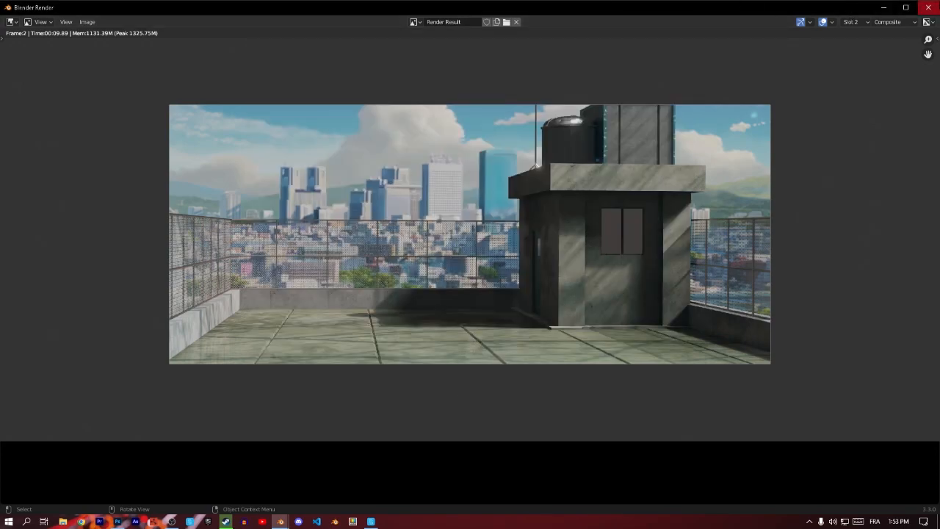
# Close the render result, save the Blender file and exit Blender.
pyautogui.click(929, 7)
pyautogui.hotkey('ctrl', 's')
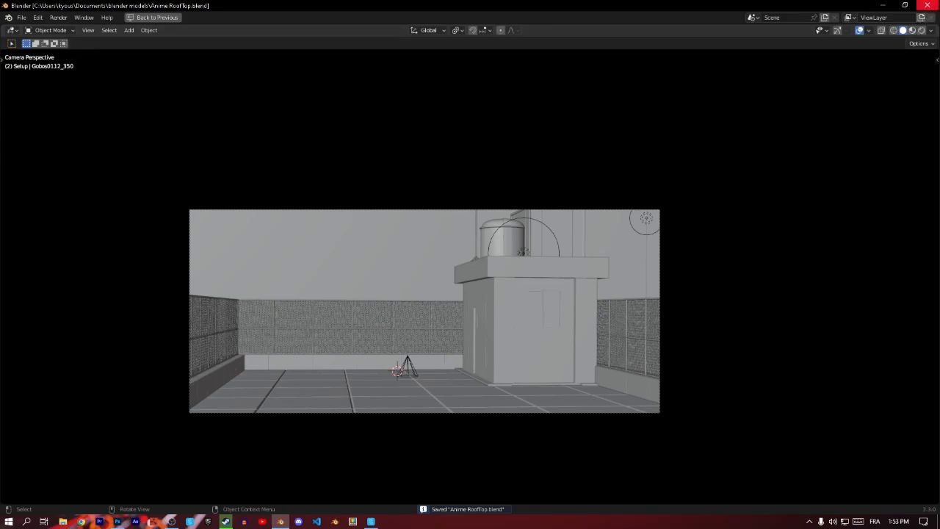
pyautogui.click(928, 6)
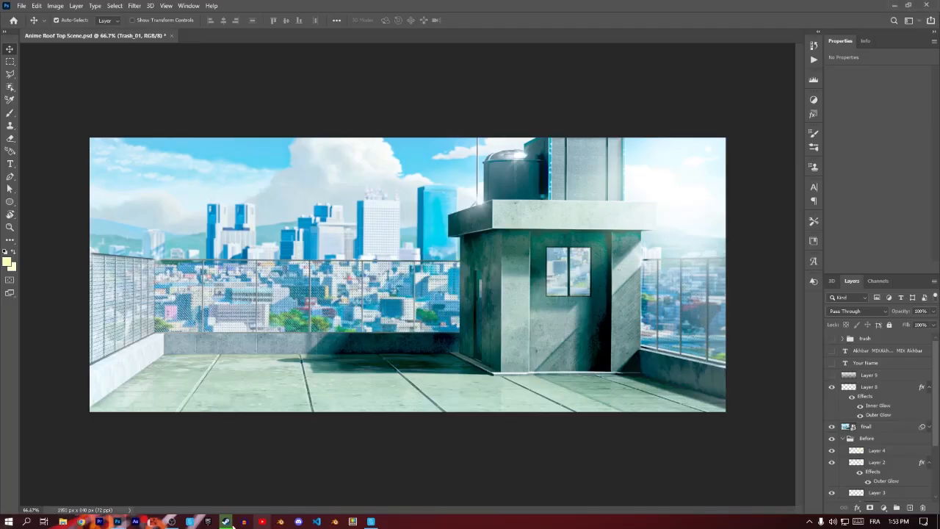
# Close the Anime Roof Top Scene.psd document in Photoshop.
pyautogui.click(21, 5)
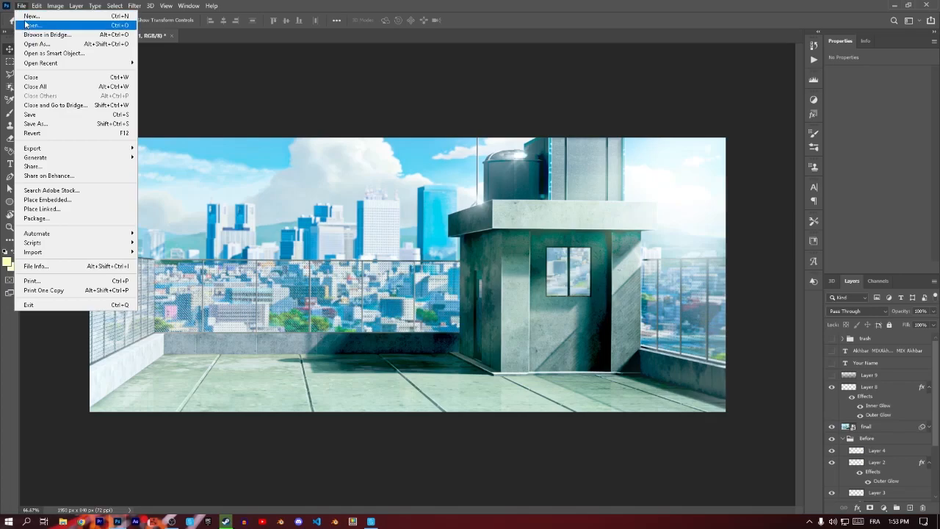
pyautogui.click(515, 37)
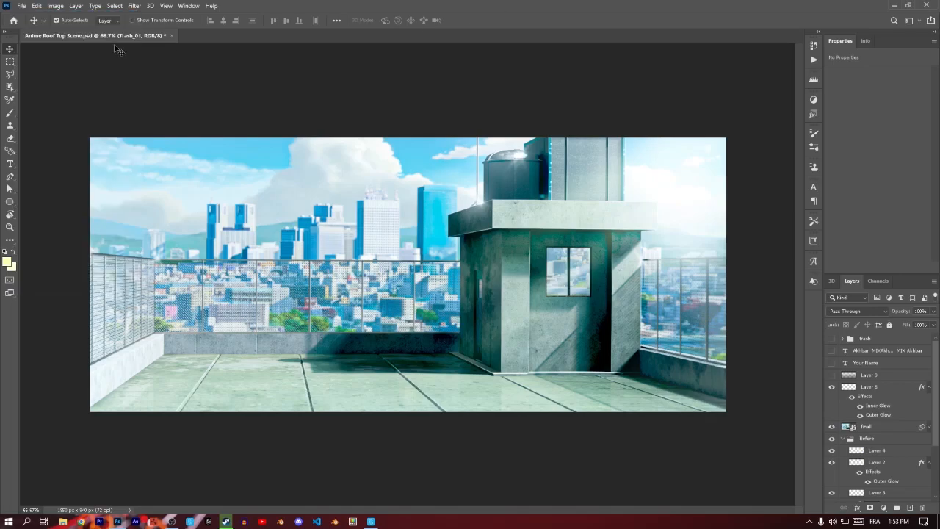
pyautogui.click(171, 36)
pyautogui.click(467, 197)
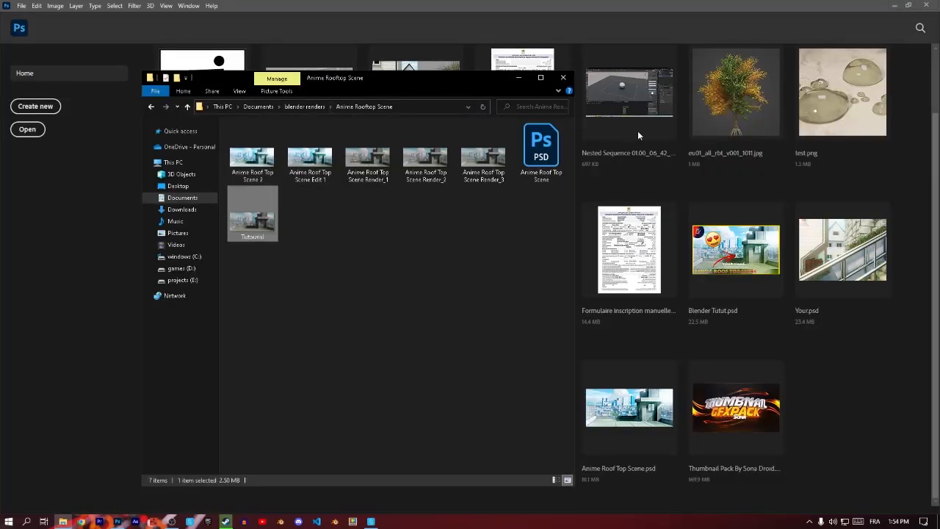
# Open the Tutourial image from the Anime Rooftop Scene folder in Photoshop.
pyautogui.moveTo(427, 89); pyautogui.dragTo(904, 185)
pyautogui.moveTo(731, 340); pyautogui.dragTo(388, 321)
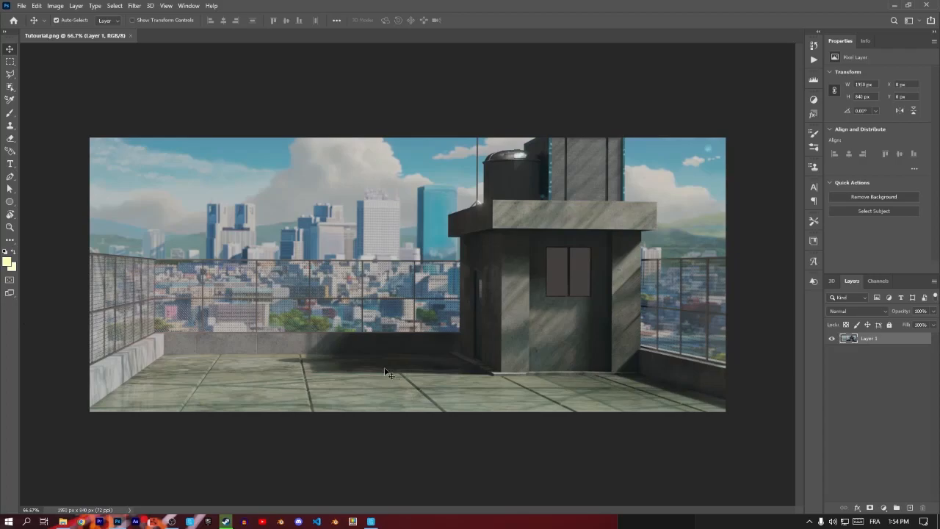
pyautogui.scroll(1, 380, 366)
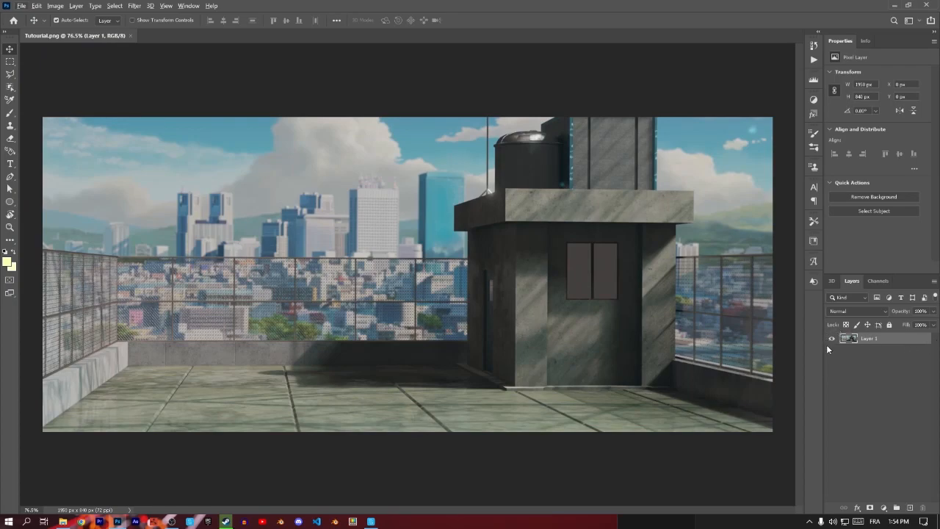
# Convert Layer 1 to a smart object and leave it deselected.
pyautogui.rightClick(872, 343)
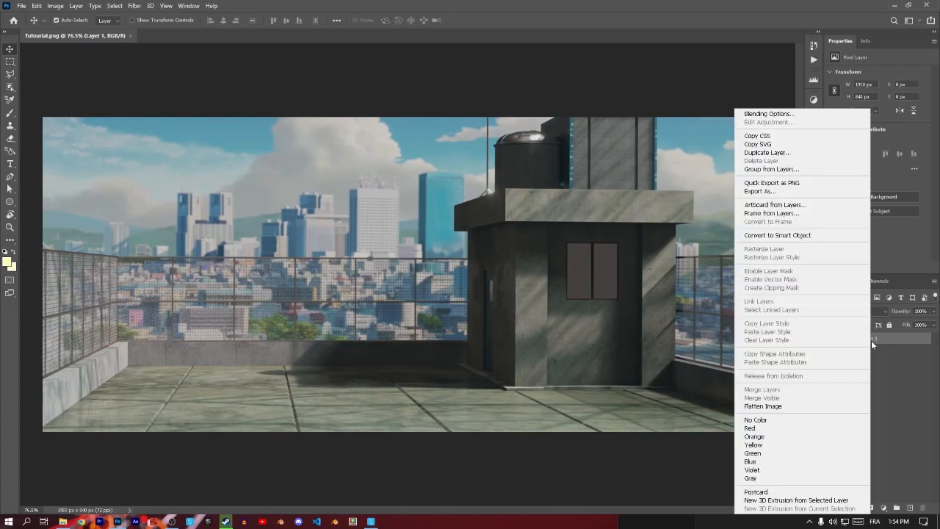
pyautogui.click(795, 235)
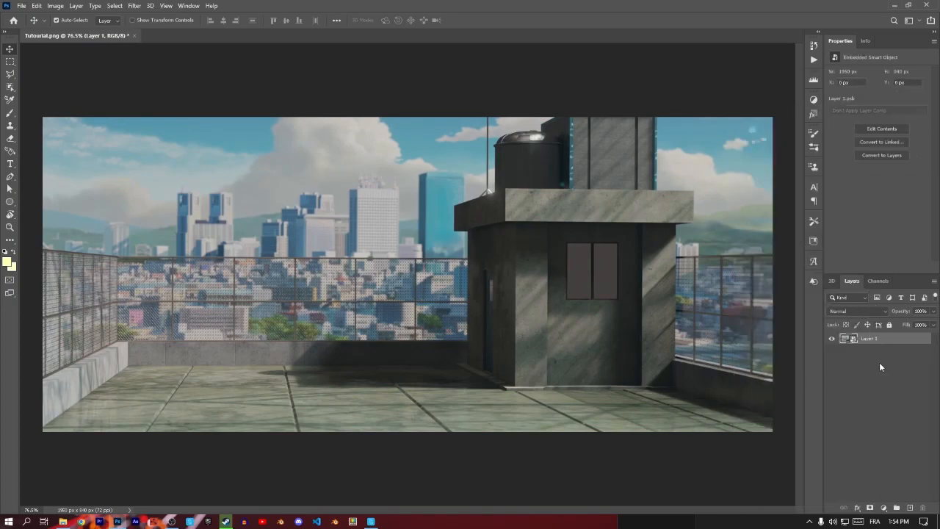
pyautogui.scroll(-4, 362, 306)
pyautogui.scroll(4, 367, 305)
pyautogui.scroll(1, 391, 302)
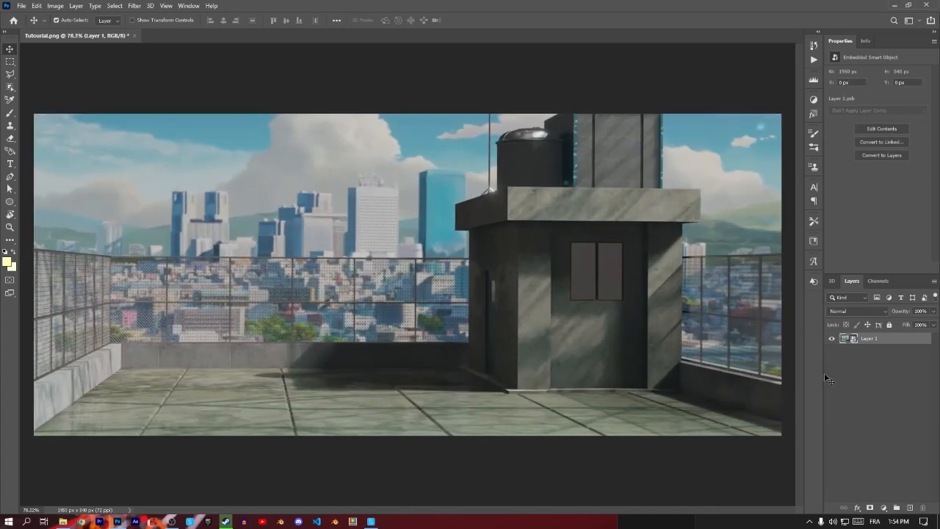
pyautogui.click(133, 6)
pyautogui.click(897, 391)
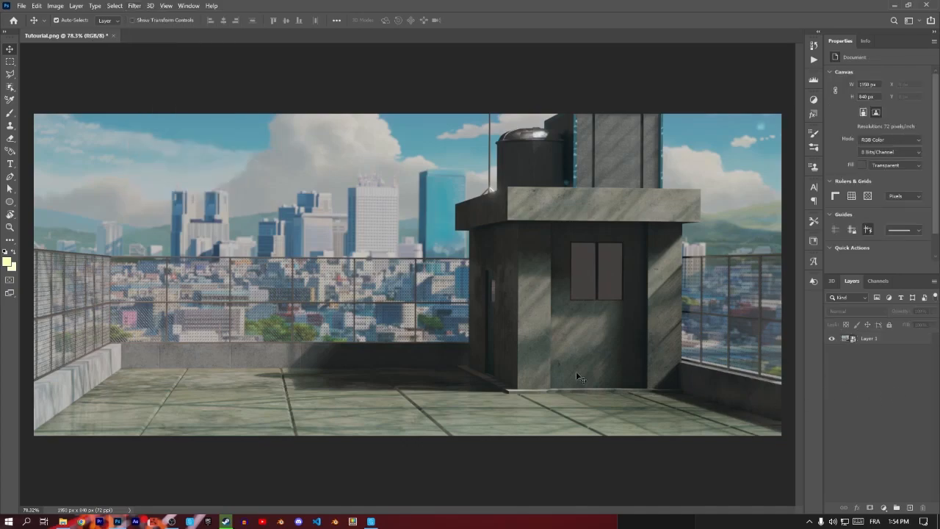
pyautogui.scroll(-3, 474, 349)
pyautogui.scroll(1, 443, 367)
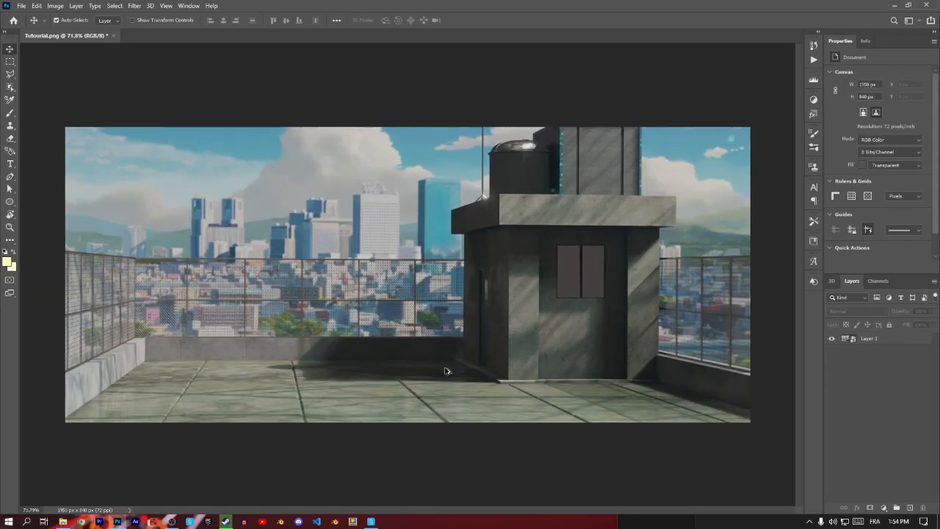
# Add an Exposure adjustment layer above Layer 1 with exposure +1.01 and offset -0.0079.
pyautogui.click(883, 509)
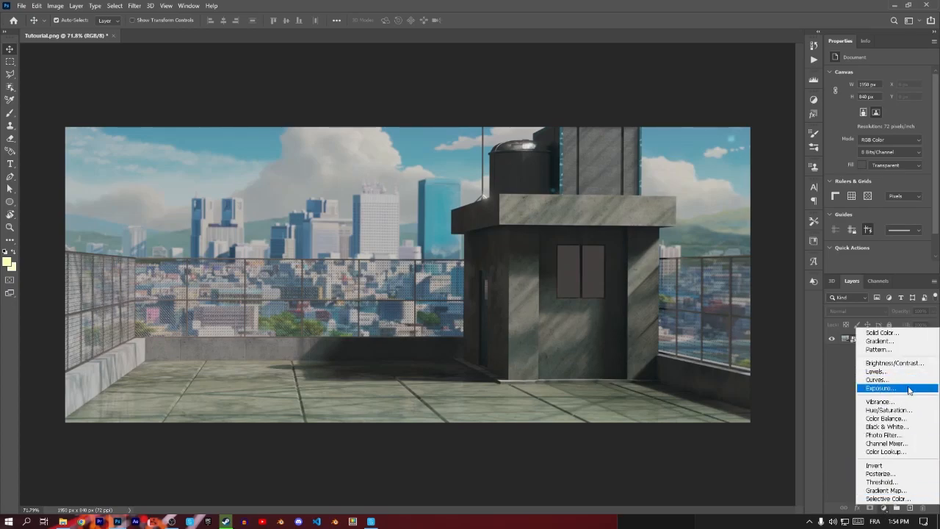
pyautogui.click(880, 388)
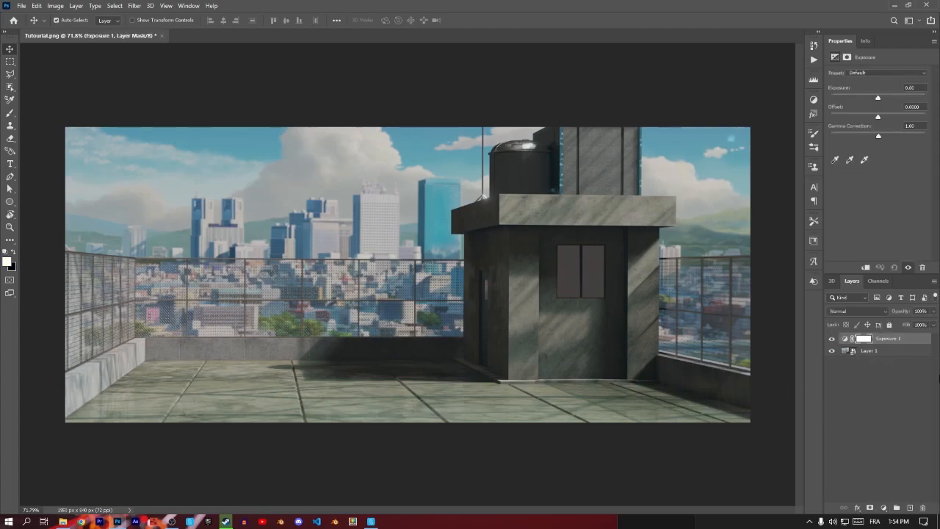
pyautogui.moveTo(880, 98); pyautogui.dragTo(878, 137)
pyautogui.moveTo(886, 96); pyautogui.dragTo(885, 100)
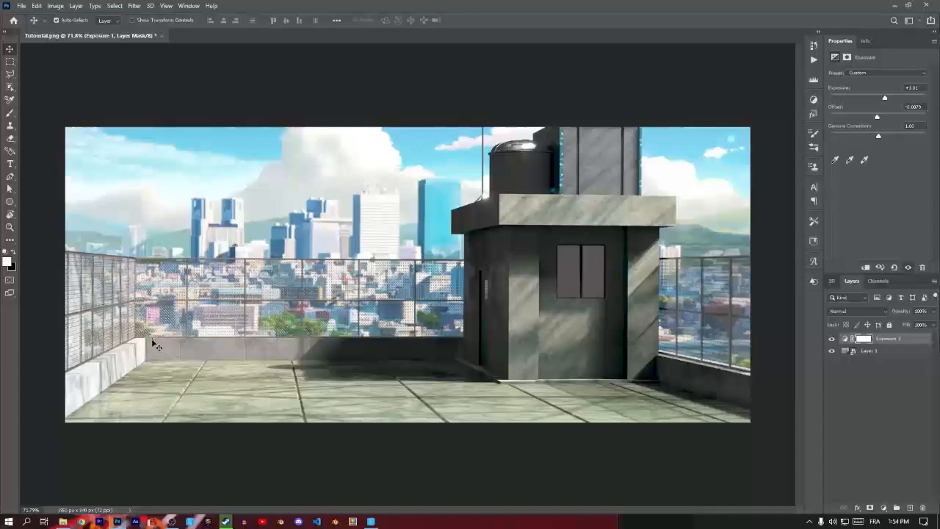
# Examine the exposure-adjusted image as a whole and in close-up around the rooftop building and fence.
pyautogui.scroll(3, 189, 316)
pyautogui.moveTo(181, 316); pyautogui.dragTo(508, 243)
pyautogui.scroll(-2, 408, 335)
pyautogui.scroll(-3, 408, 338)
pyautogui.scroll(4, 532, 337)
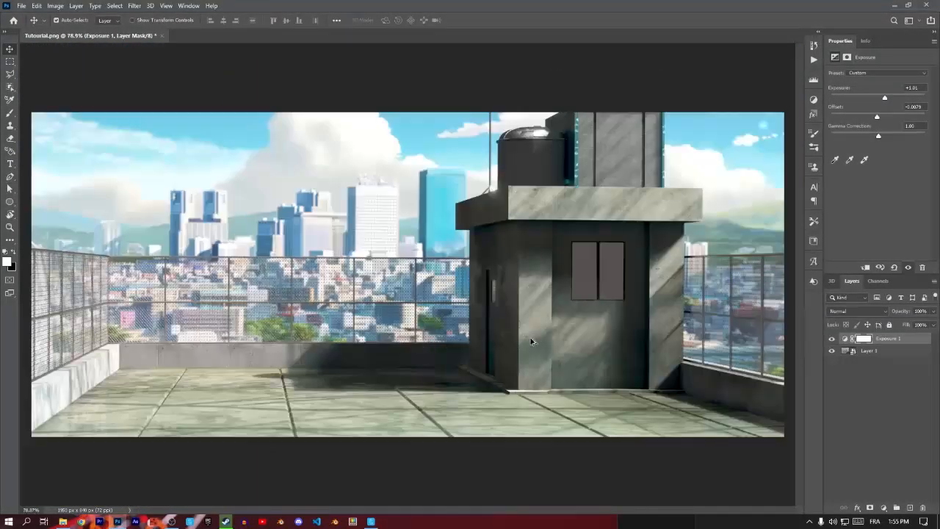
pyautogui.scroll(-2, 537, 293)
pyautogui.scroll(-2, 537, 294)
pyautogui.click(906, 385)
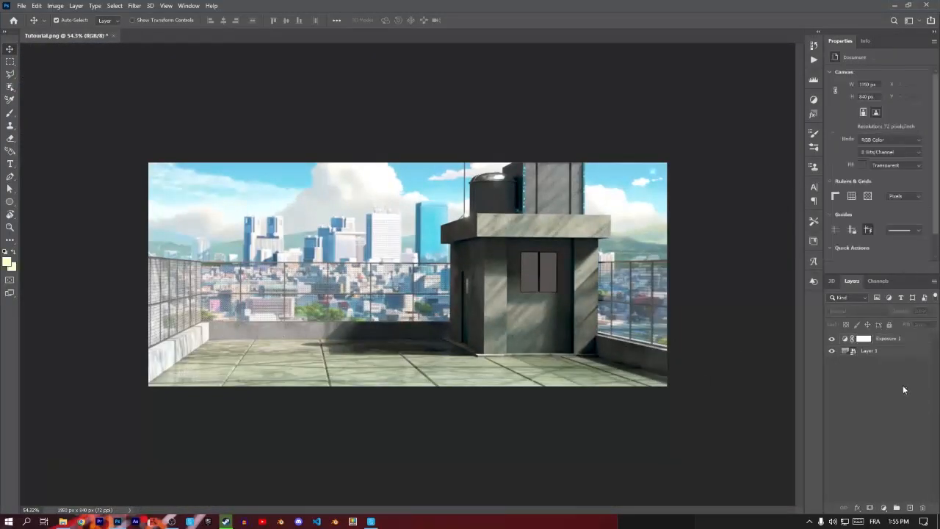
pyautogui.scroll(2, 493, 300)
pyautogui.scroll(2, 537, 274)
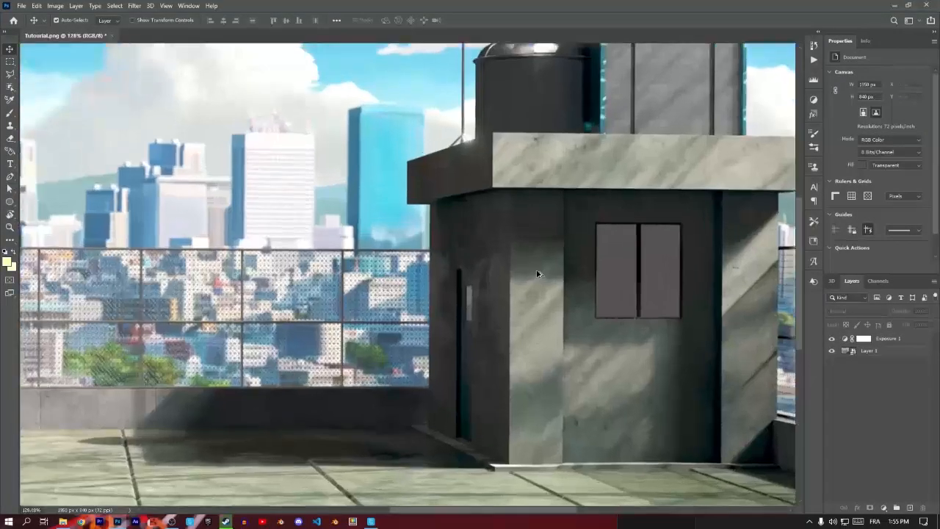
pyautogui.scroll(-3, 537, 274)
pyautogui.scroll(2, 538, 275)
pyautogui.scroll(2, 538, 275)
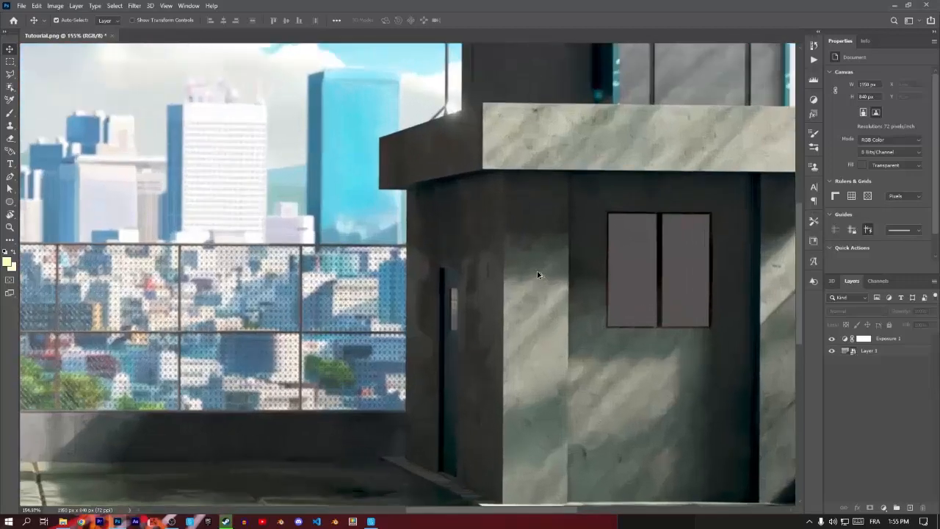
pyautogui.scroll(-5, 538, 275)
pyautogui.scroll(3, 538, 275)
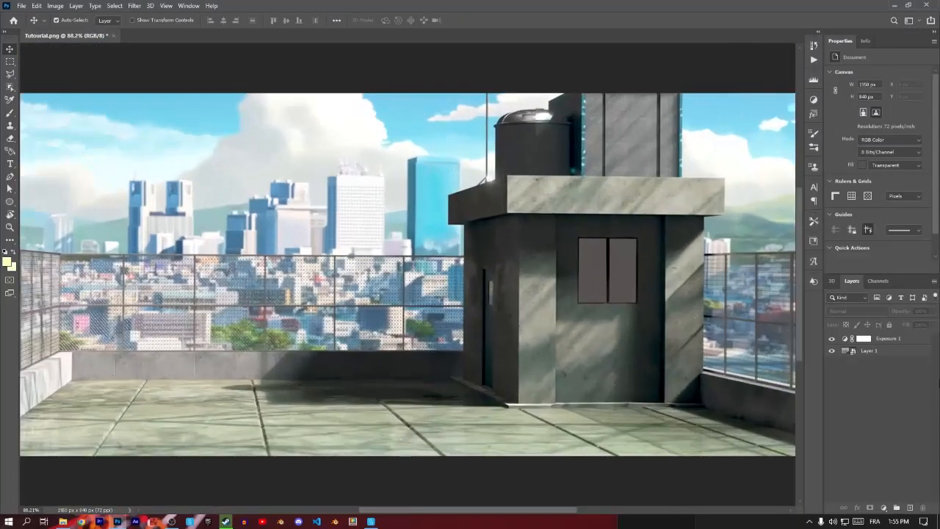
# Add a new empty layer above the Exposure adjustment and set its blend mode to Linear Dodge (Add).
pyautogui.click(909, 508)
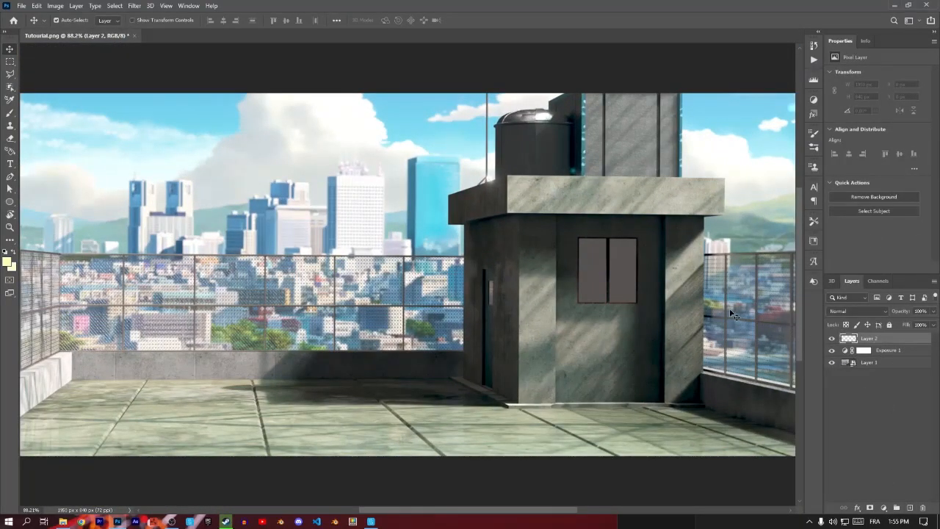
pyautogui.click(852, 311)
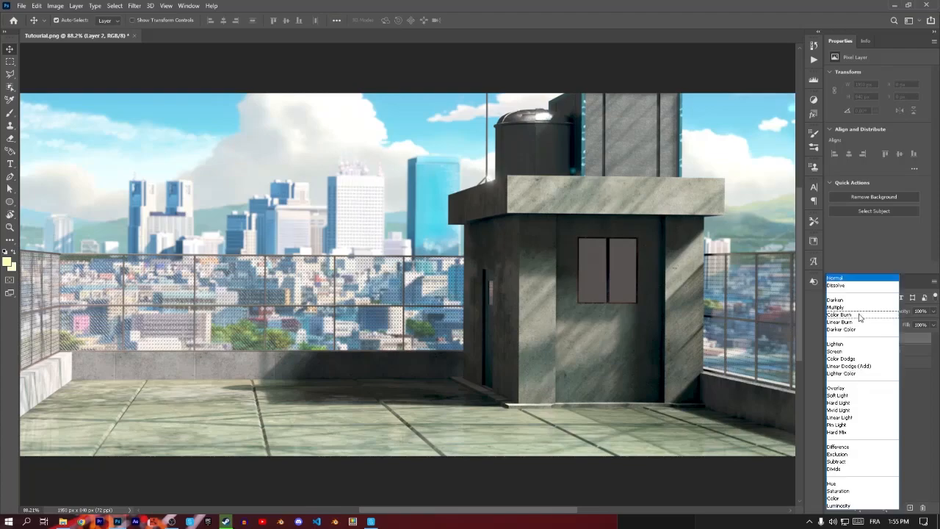
pyautogui.click(848, 366)
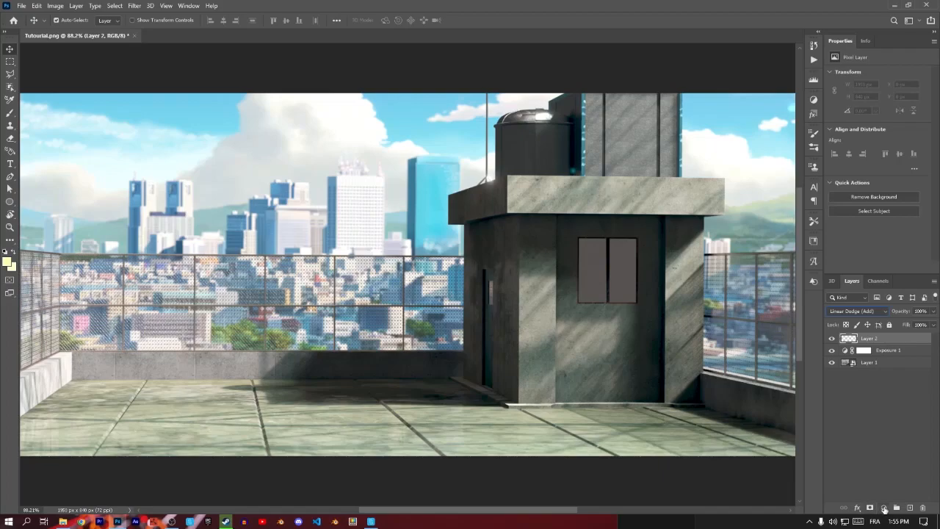
# Add an Outer Glow effect to Layer 2 in pale yellow fffeea, with Soft Light blending and increased opacity.
pyautogui.click(857, 508)
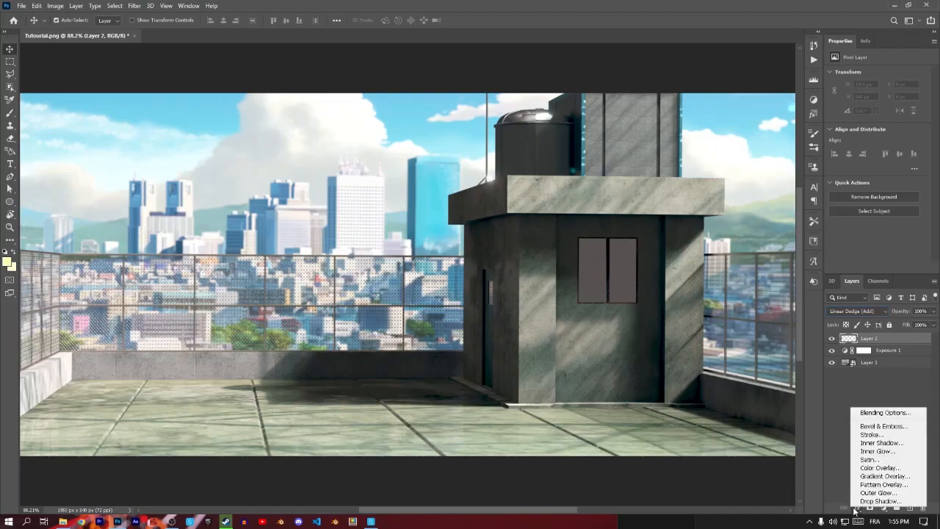
pyautogui.click(891, 496)
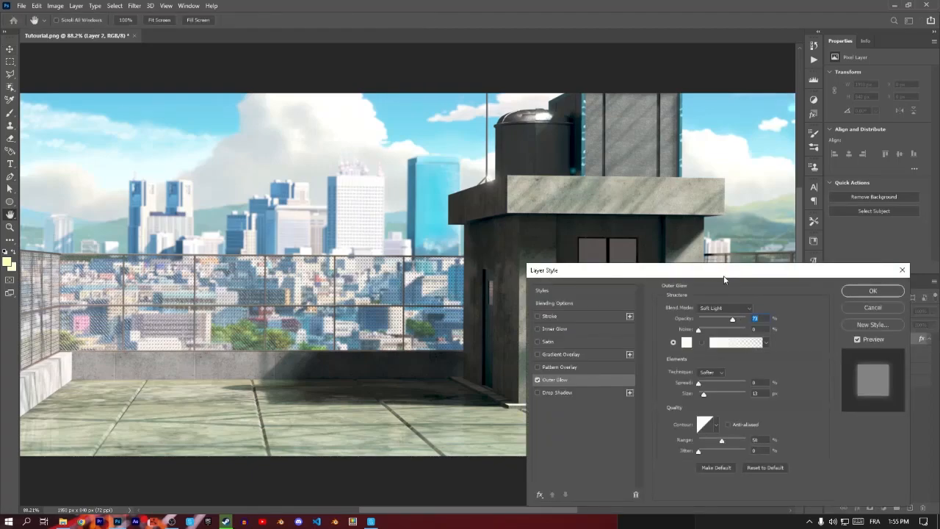
pyautogui.moveTo(723, 277); pyautogui.dragTo(516, 208)
pyautogui.click(480, 273)
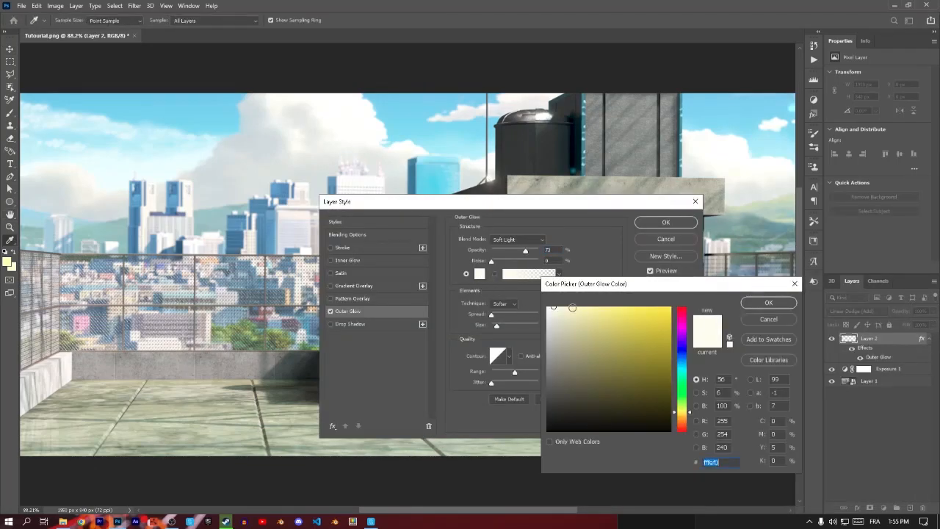
pyautogui.moveTo(551, 308); pyautogui.dragTo(555, 305)
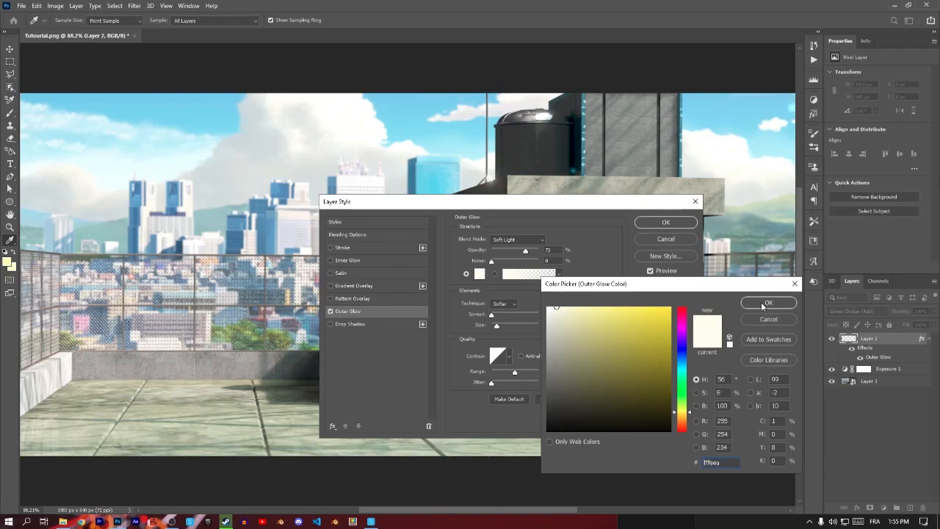
pyautogui.click(769, 303)
pyautogui.click(519, 243)
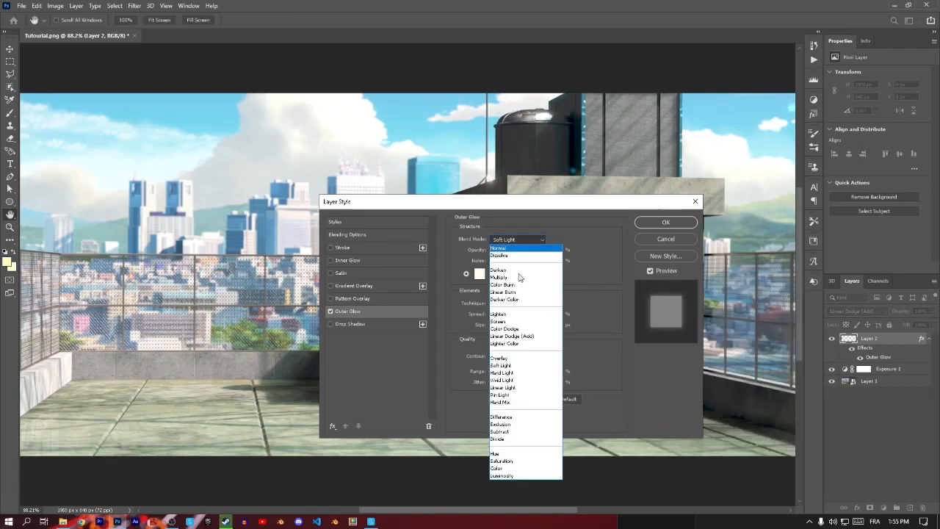
pyautogui.click(514, 366)
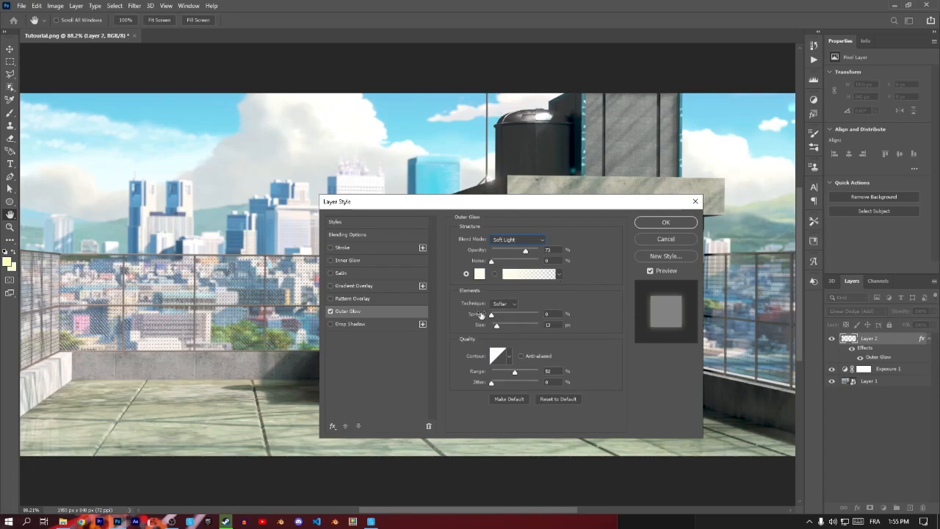
pyautogui.moveTo(524, 253); pyautogui.dragTo(536, 252)
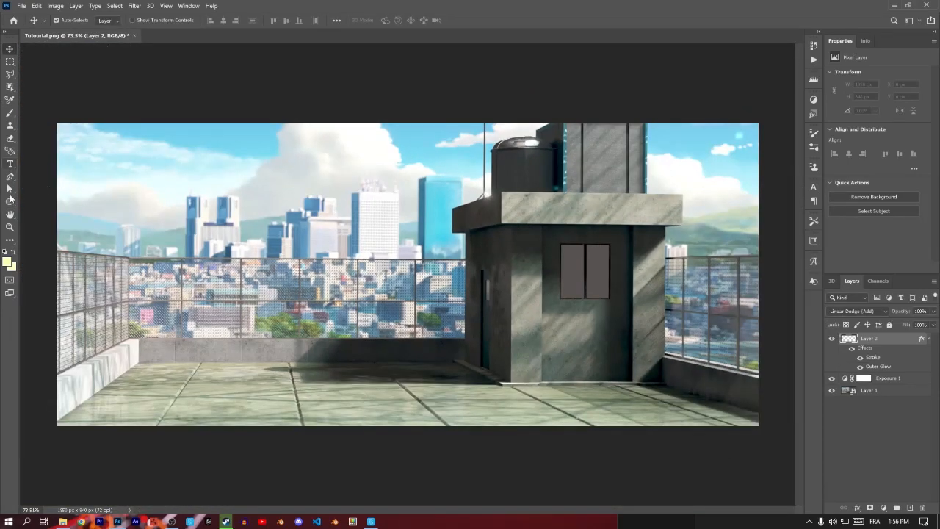
# Choose the Soft Round brush from the General Brushes set for the Brush tool.
pyautogui.click(10, 112)
pyautogui.rightClick(437, 200)
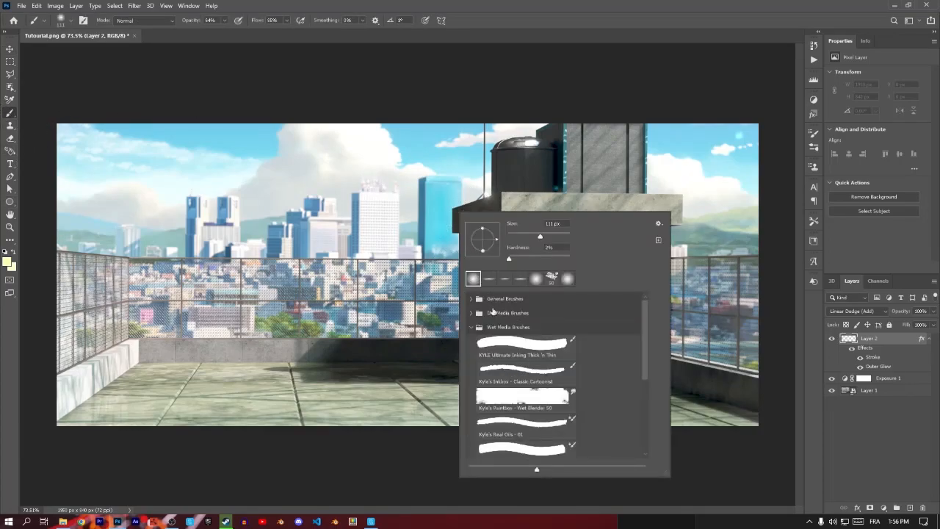
pyautogui.click(474, 328)
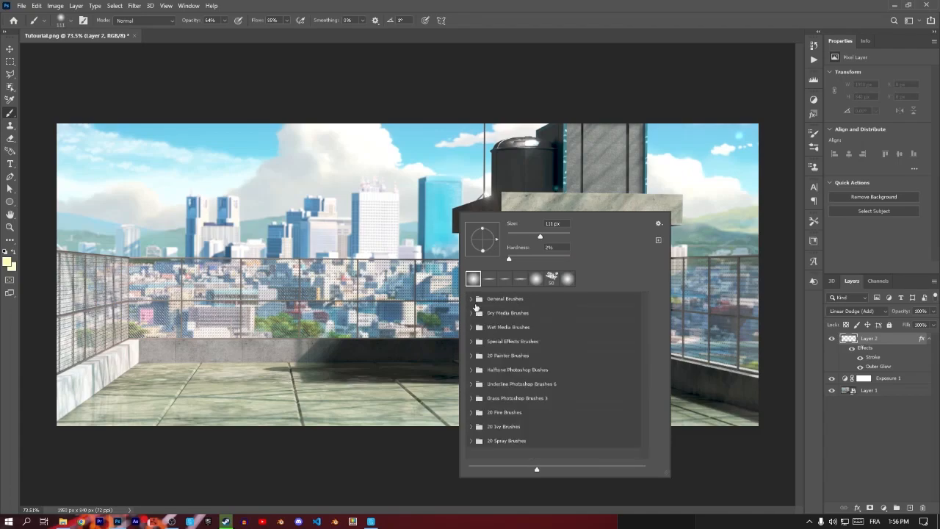
pyautogui.click(472, 299)
pyautogui.click(519, 327)
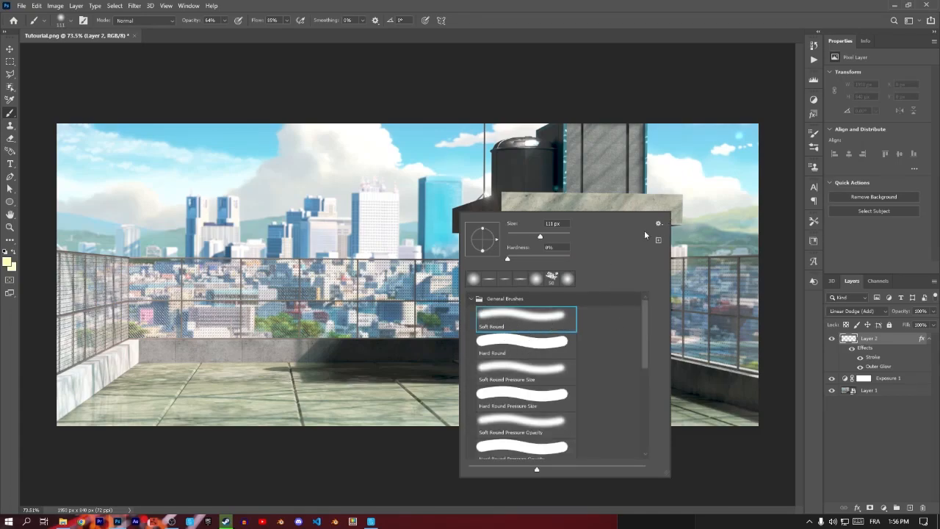
pyautogui.click(850, 425)
# On Layer 2, paint a thin straight highlight about 506 px long along the upper front edge of the concrete roof ledge.
pyautogui.scroll(5, 547, 264)
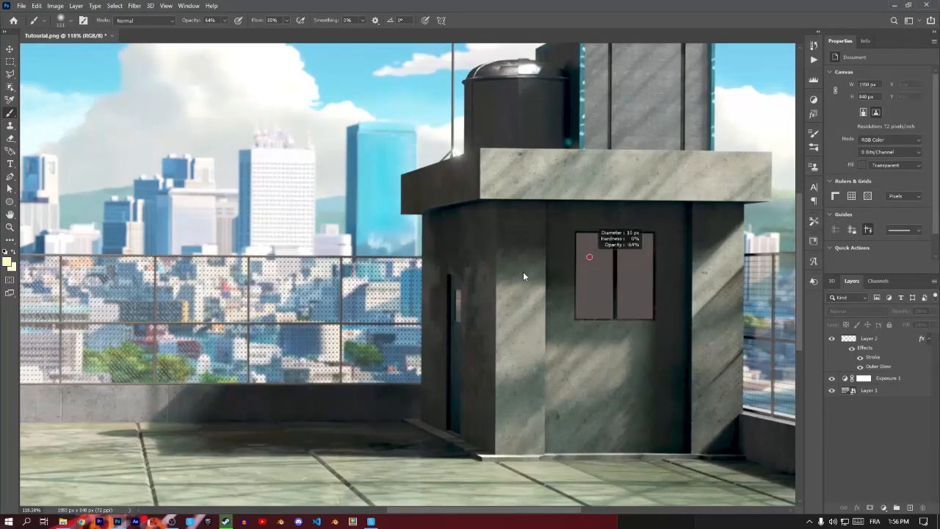
pyautogui.click(868, 339)
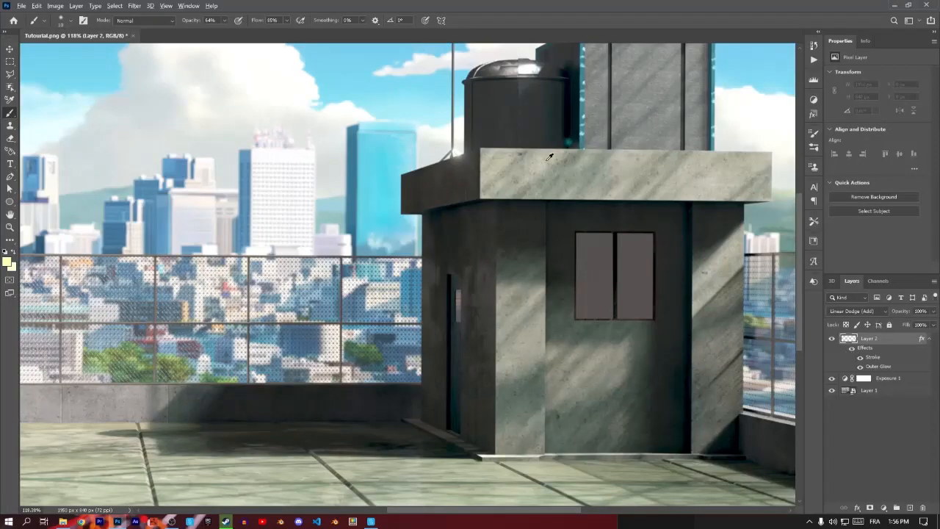
pyautogui.scroll(5, 529, 158)
pyautogui.moveTo(427, 272); pyautogui.dragTo(371, 308)
pyautogui.moveTo(481, 301); pyautogui.dragTo(464, 304)
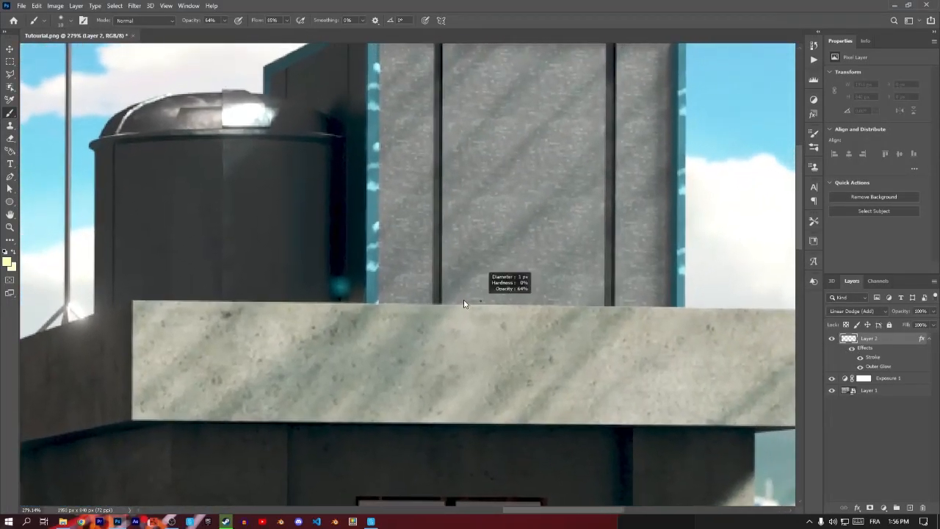
pyautogui.moveTo(633, 347); pyautogui.dragTo(543, 324)
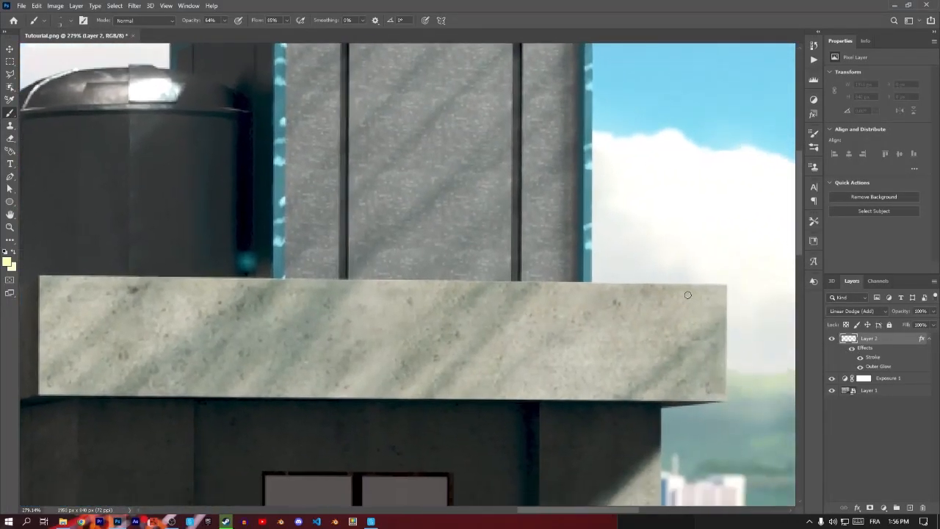
pyautogui.scroll(-1, 717, 288)
pyautogui.moveTo(719, 288); pyautogui.dragTo(644, 333)
pyautogui.click(645, 333)
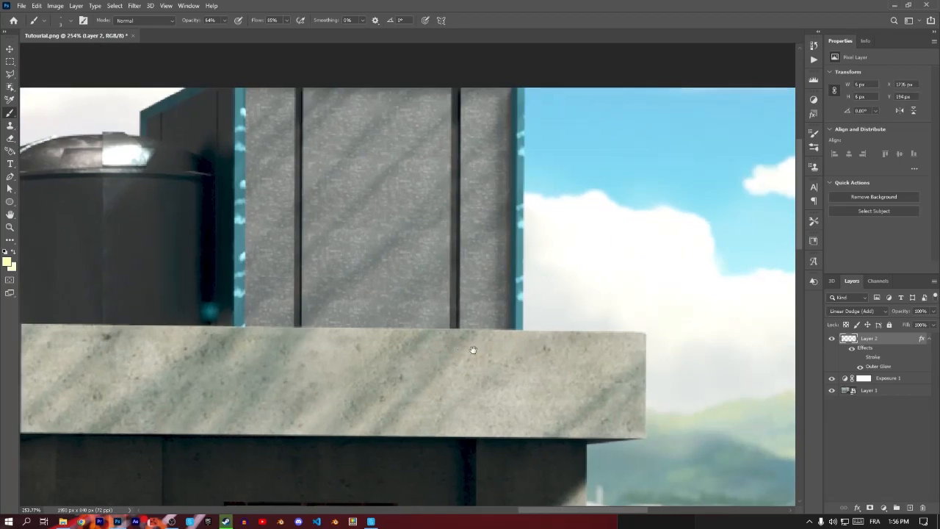
pyautogui.moveTo(460, 349); pyautogui.dragTo(768, 350)
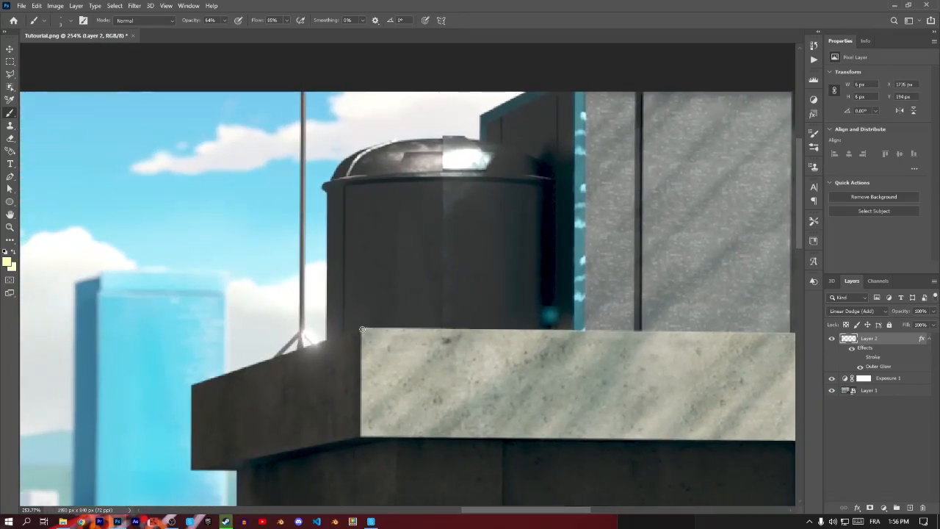
pyautogui.keyDown('shift'); pyautogui.click(363, 329); pyautogui.keyUp('shift')
# Paint a straight highlight down the right vertical edge of the concrete roof ledge.
pyautogui.moveTo(478, 364); pyautogui.dragTo(335, 328)
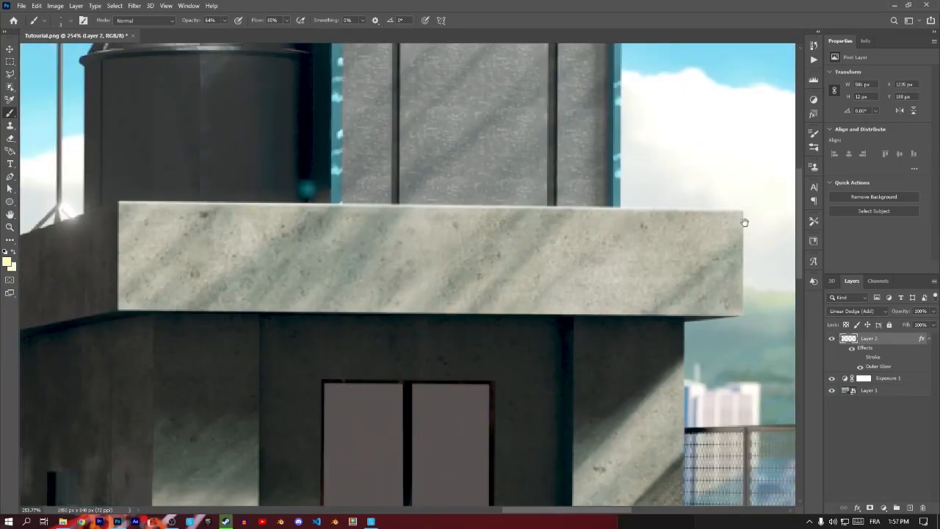
pyautogui.scroll(4, 745, 220)
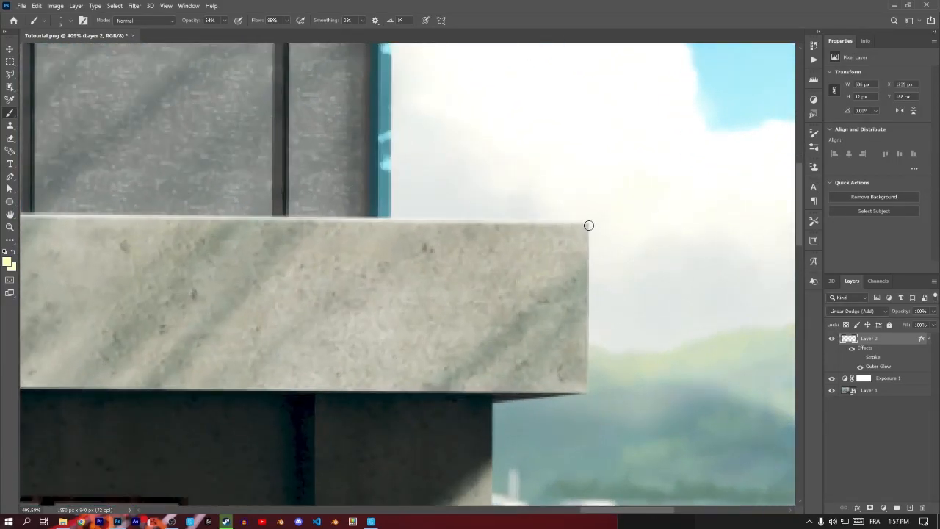
pyautogui.click(590, 226)
pyautogui.keyDown('shift'); pyautogui.click(586, 391); pyautogui.keyUp('shift')
# Paint straight highlights along the lower edge and the left vertical edge of the concrete ledge's sunlit front face.
pyautogui.moveTo(483, 398)
pyautogui.mouseDown()
pyautogui.moveTo(615, 346)
pyautogui.moveTo(594, 338)
pyautogui.mouseUp()
pyautogui.click(701, 333)
pyautogui.moveTo(110, 304); pyautogui.dragTo(664, 320)
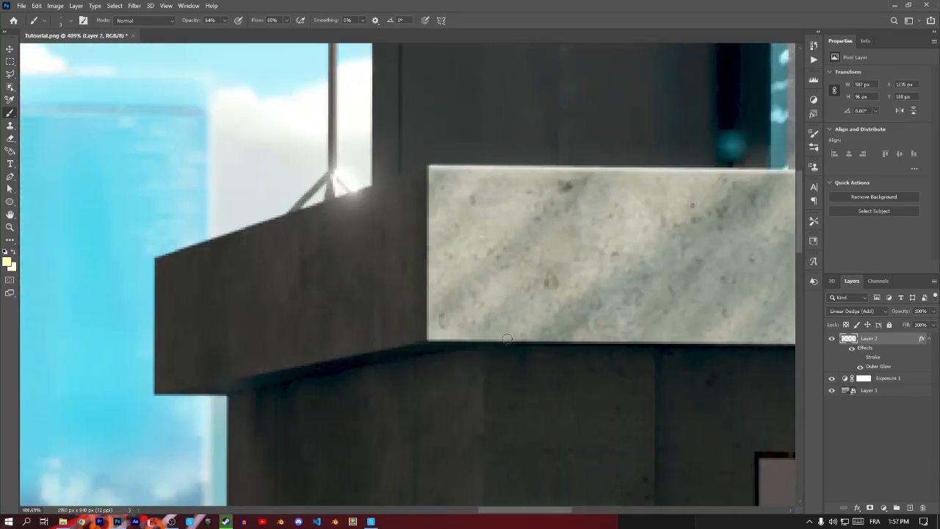
pyautogui.keyDown('shift'); pyautogui.click(429, 338); pyautogui.keyUp('shift')
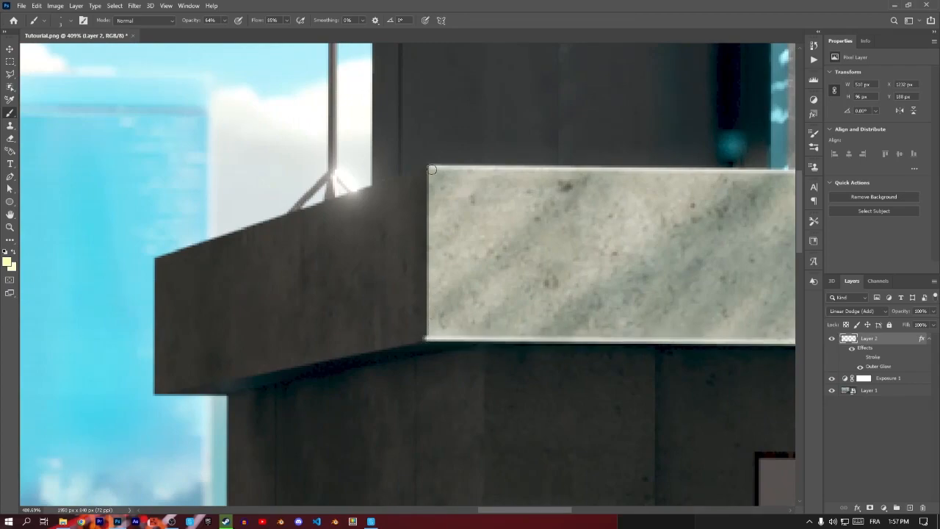
# Outline the ledge's shaded side face with straight highlights along its lower, upper and outer vertical edges.
pyautogui.moveTo(374, 311); pyautogui.dragTo(586, 286)
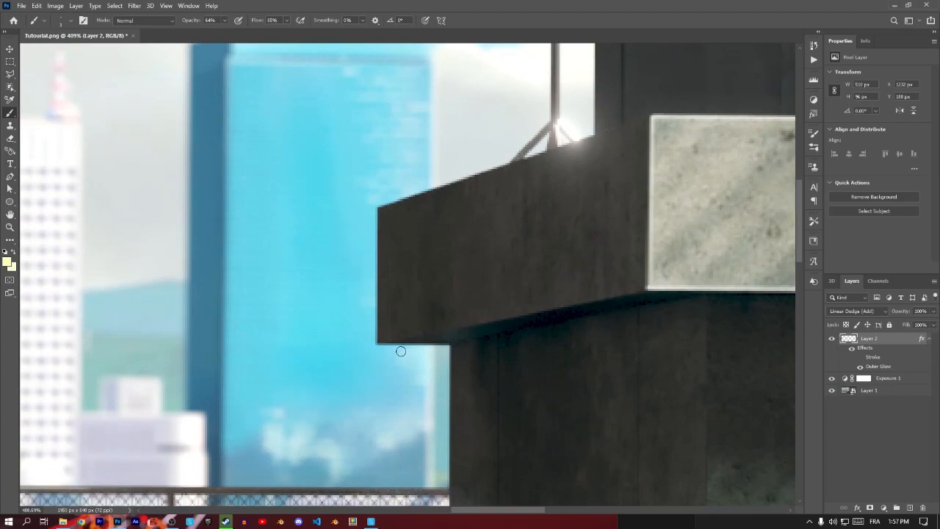
pyautogui.keyDown('shift'); pyautogui.click(379, 342); pyautogui.keyUp('shift')
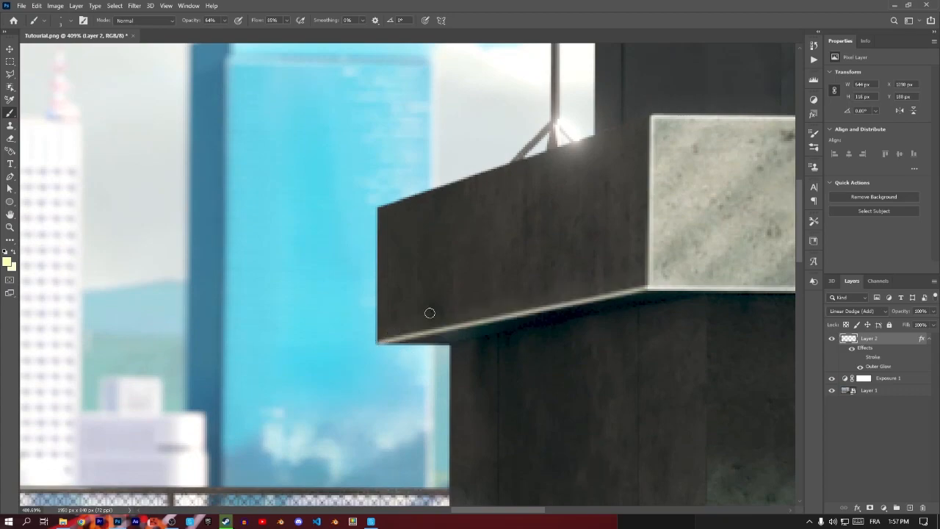
pyautogui.moveTo(455, 287); pyautogui.dragTo(478, 353)
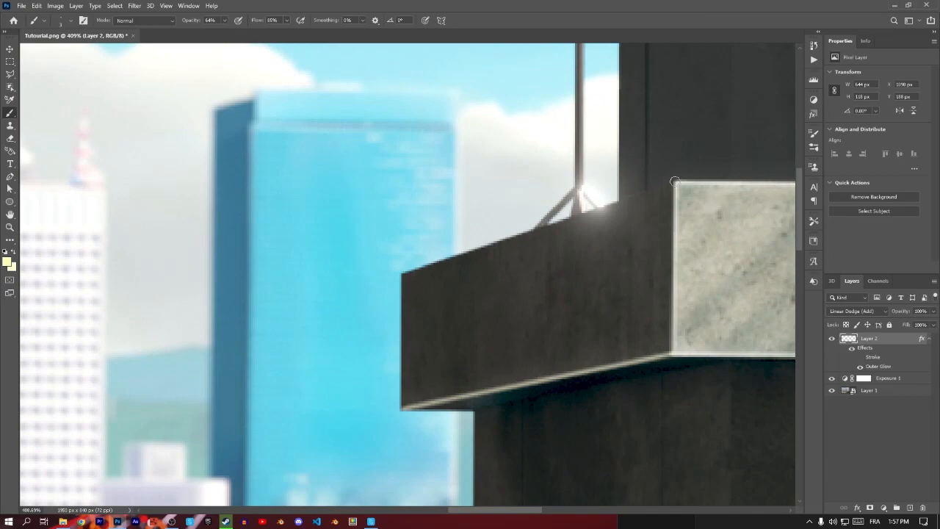
pyautogui.keyDown('shift'); pyautogui.click(404, 273); pyautogui.keyUp('shift')
pyautogui.moveTo(425, 328); pyautogui.dragTo(470, 296)
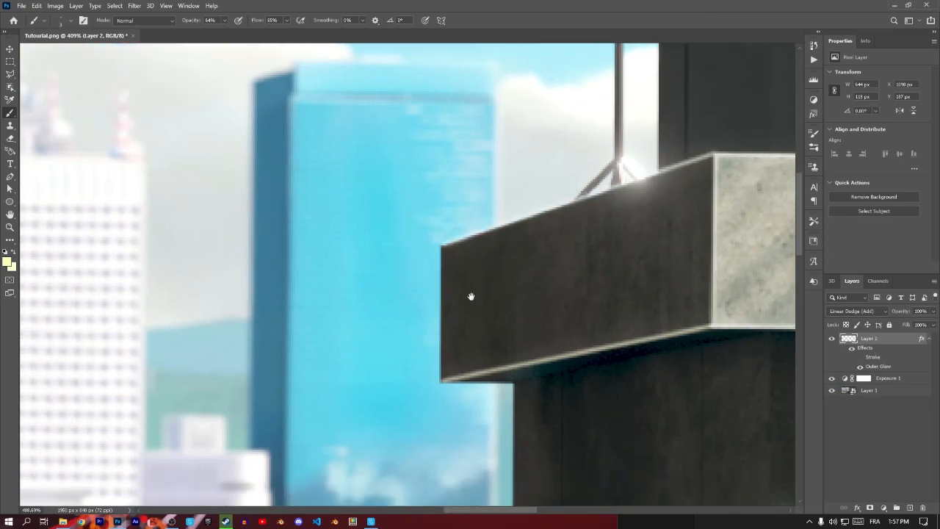
pyautogui.click(443, 245)
pyautogui.keyDown('shift'); pyautogui.click(442, 381); pyautogui.keyUp('shift')
# Paint full-height highlights down both vertical edges of the sunlit concrete pillar to the left of the window.
pyautogui.moveTo(586, 391); pyautogui.dragTo(383, 239)
pyautogui.moveTo(529, 337); pyautogui.dragTo(456, 262)
pyautogui.moveTo(552, 347)
pyautogui.mouseDown()
pyautogui.moveTo(520, 299)
pyautogui.moveTo(489, 388)
pyautogui.mouseUp()
pyautogui.scroll(-2, 520, 300)
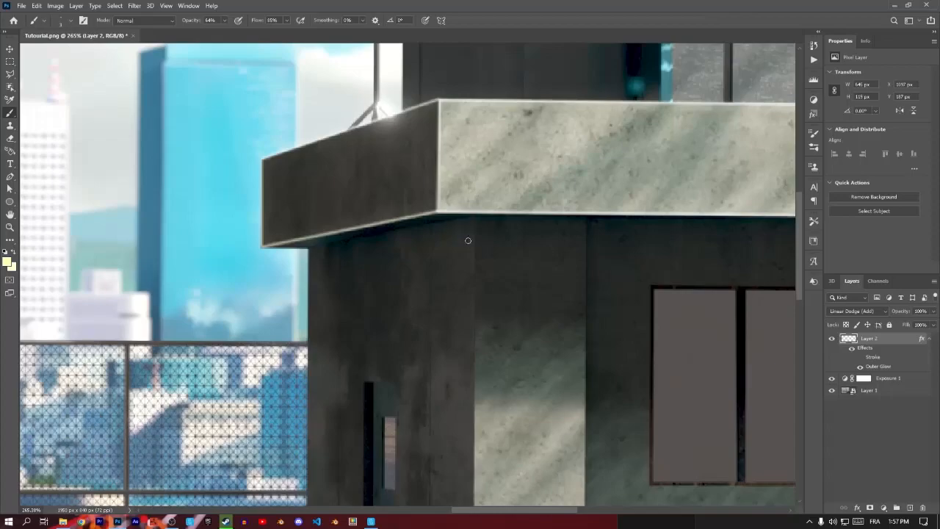
pyautogui.scroll(-6, 510, 208)
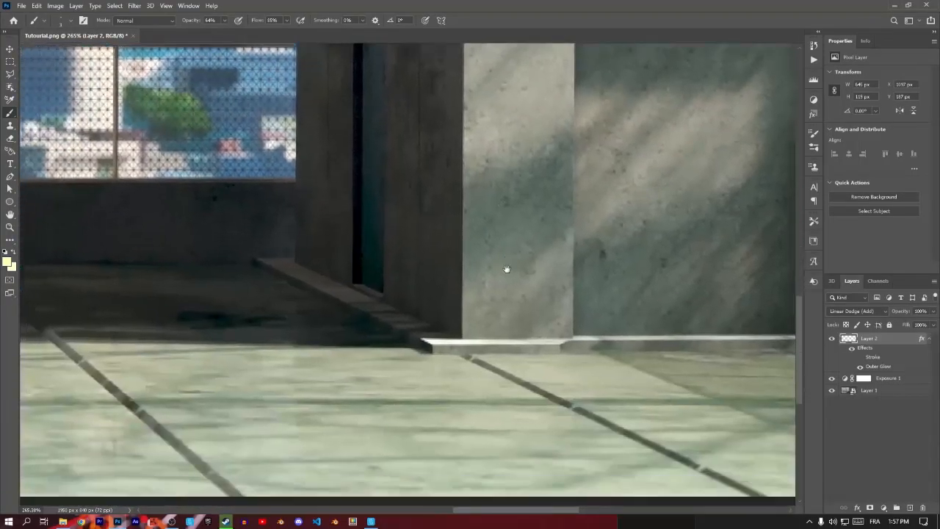
pyautogui.keyDown('shift'); pyautogui.click(462, 338); pyautogui.keyUp('shift')
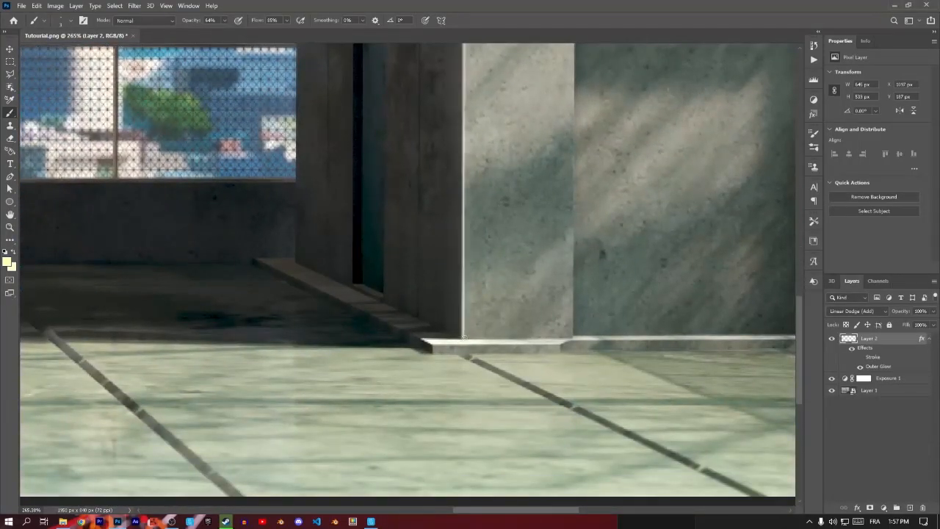
pyautogui.moveTo(594, 290); pyautogui.dragTo(554, 360)
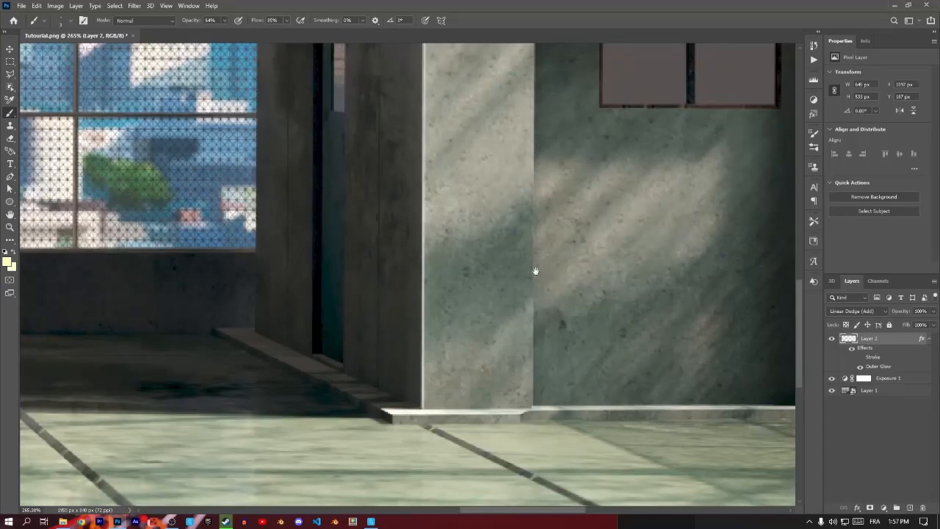
pyautogui.scroll(5, 536, 273)
pyautogui.keyDown('shift'); pyautogui.click(534, 83); pyautogui.keyUp('shift')
# Paint vertical highlights along both edges of the wall section between the window and the right-hand fence.
pyautogui.moveTo(651, 296)
pyautogui.mouseDown()
pyautogui.moveTo(503, 185)
pyautogui.moveTo(554, 274)
pyautogui.moveTo(517, 431)
pyautogui.mouseUp()
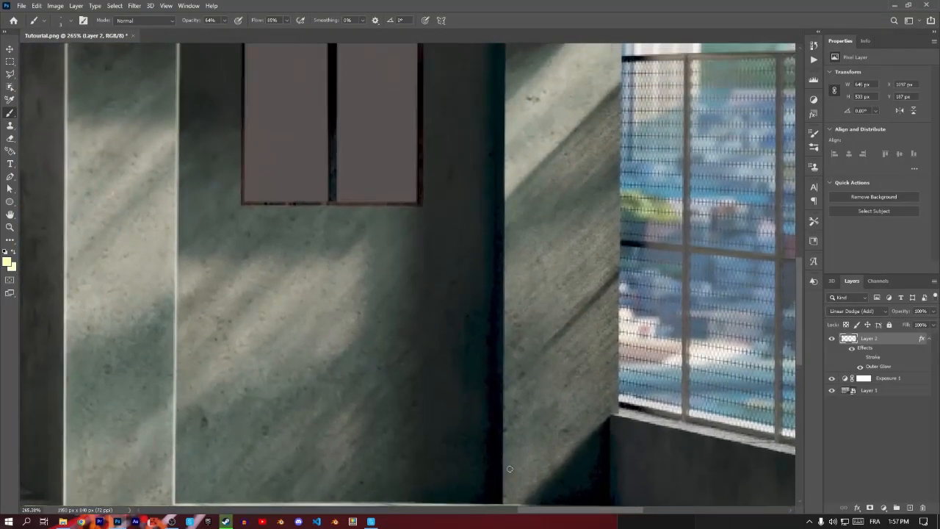
pyautogui.moveTo(510, 468); pyautogui.dragTo(514, 426)
pyautogui.scroll(7, 504, 411)
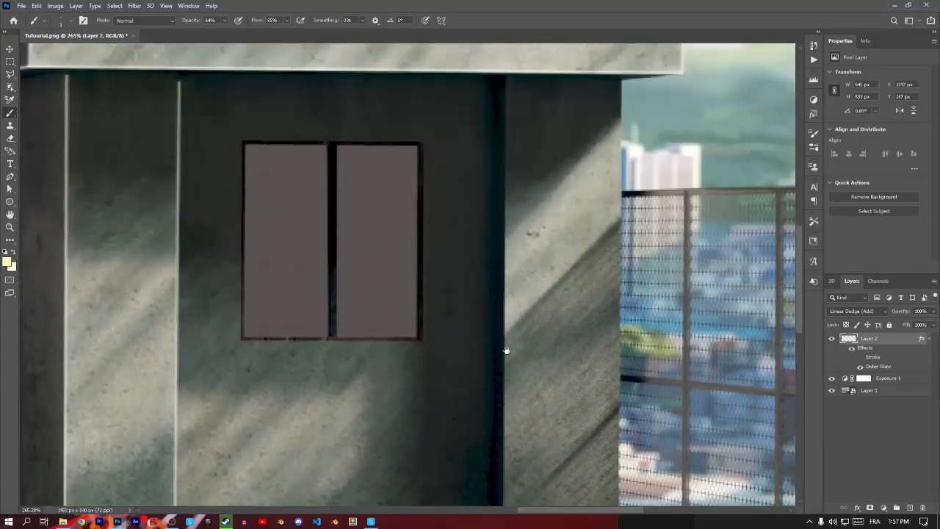
pyautogui.keyDown('shift'); pyautogui.click(506, 232); pyautogui.keyUp('shift')
pyautogui.moveTo(577, 313); pyautogui.dragTo(556, 237)
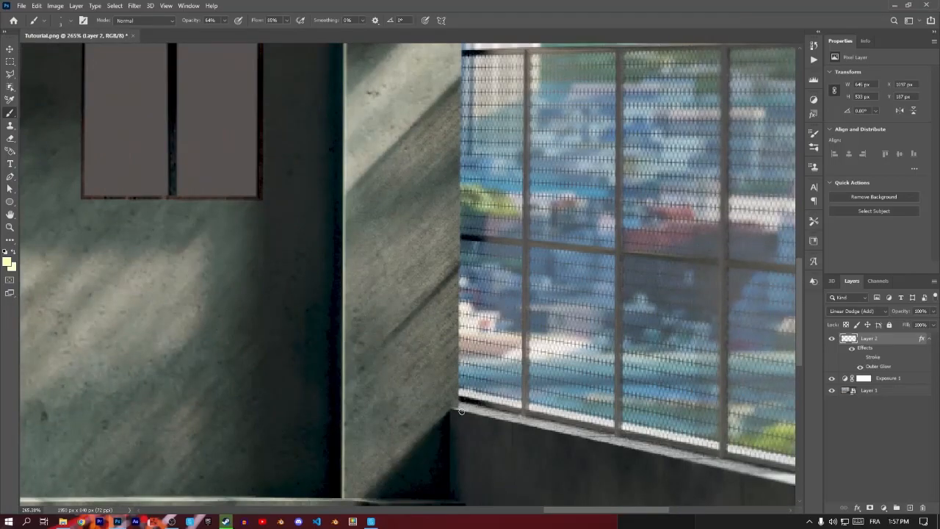
pyautogui.scroll(5, 479, 233)
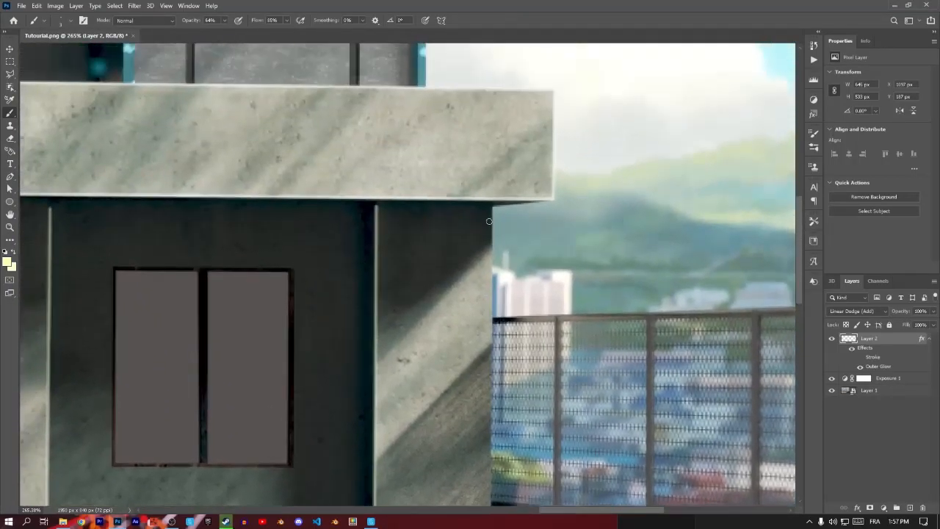
pyautogui.keyDown('shift'); pyautogui.click(492, 209); pyautogui.keyUp('shift')
# Paint a highlight along the rightmost diagonal floor joint, from the image's lower edge back to the building base.
pyautogui.moveTo(404, 500)
pyautogui.mouseDown()
pyautogui.moveTo(484, 334)
pyautogui.moveTo(494, 294)
pyautogui.mouseUp()
pyautogui.moveTo(429, 463); pyautogui.dragTo(504, 294)
pyautogui.moveTo(173, 358)
pyautogui.mouseDown()
pyautogui.moveTo(443, 367)
pyautogui.moveTo(393, 279)
pyautogui.moveTo(279, 257)
pyautogui.mouseUp()
pyautogui.moveTo(734, 393)
pyautogui.mouseDown()
pyautogui.moveTo(525, 317)
pyautogui.moveTo(432, 404)
pyautogui.mouseUp()
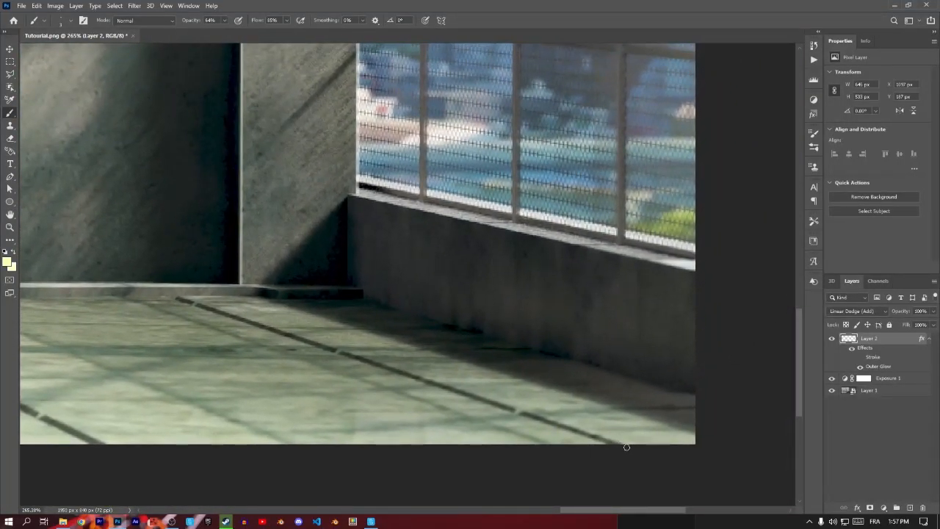
pyautogui.keyDown('shift'); pyautogui.click(624, 444); pyautogui.keyUp('shift')
pyautogui.hotkey('ctrl', 'z')
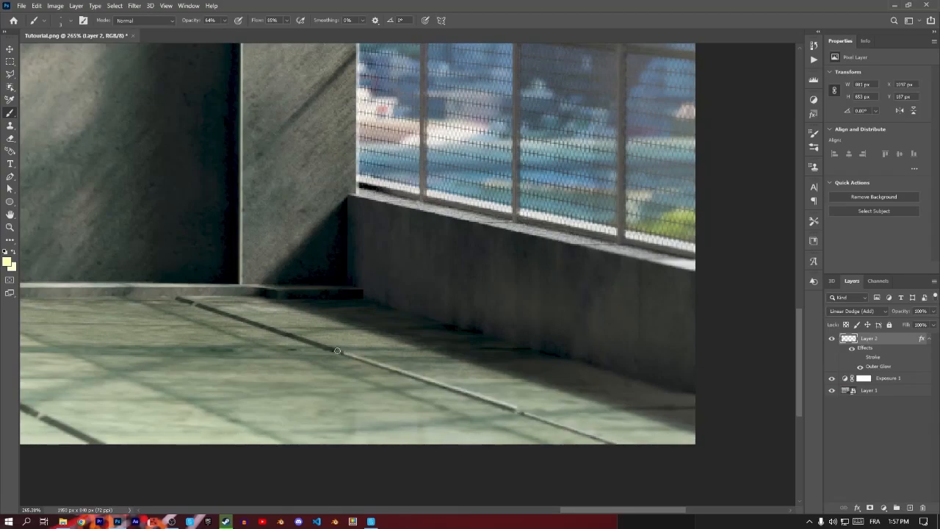
pyautogui.moveTo(346, 353); pyautogui.dragTo(464, 401)
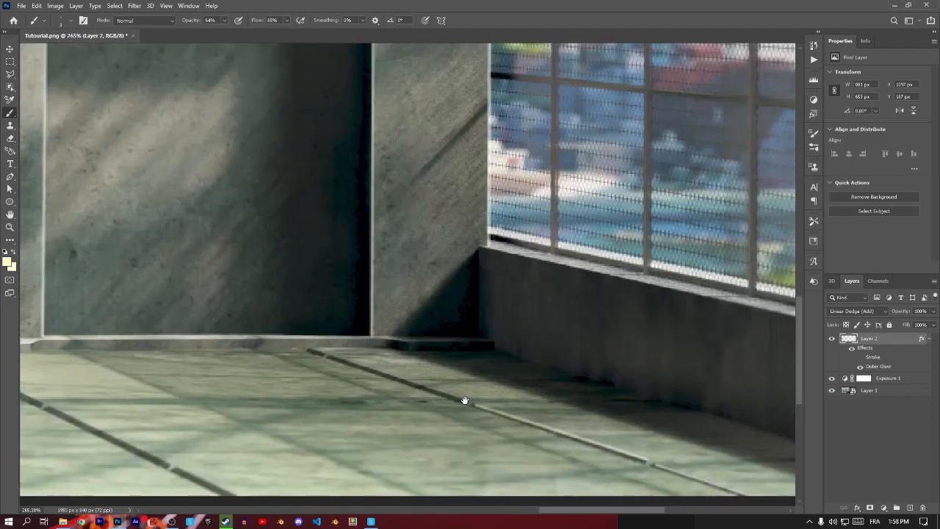
pyautogui.keyDown('shift'); pyautogui.click(327, 353); pyautogui.keyUp('shift')
# Paint connected highlight segments along the diagonal floor joint in front of the sunlit pillar.
pyautogui.moveTo(287, 363); pyautogui.dragTo(614, 288)
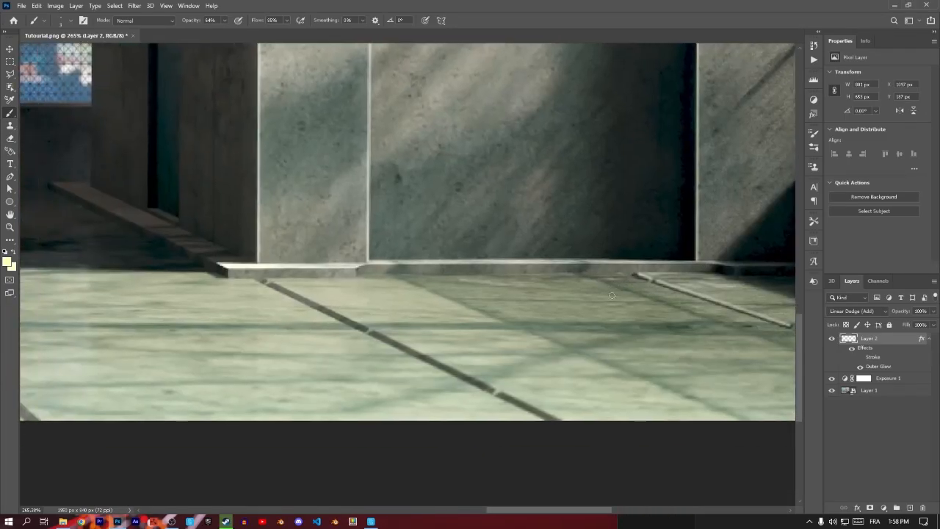
pyautogui.click(568, 422)
pyautogui.keyDown('shift'); pyautogui.click(502, 392); pyautogui.keyUp('shift')
pyautogui.keyDown('shift'); pyautogui.click(362, 327); pyautogui.keyUp('shift')
pyautogui.keyDown('shift'); pyautogui.click(275, 284); pyautogui.keyUp('shift')
# Highlight the diagonal floor joint left of the building, running from the image's lower edge into the shaded area.
pyautogui.hscroll(-5, 441, 389)
pyautogui.click(457, 413)
pyautogui.keyDown('shift'); pyautogui.click(432, 391); pyautogui.keyUp('shift')
pyautogui.keyDown('shift'); pyautogui.click(356, 329); pyautogui.keyUp('shift')
pyautogui.moveTo(364, 335); pyautogui.dragTo(468, 409)
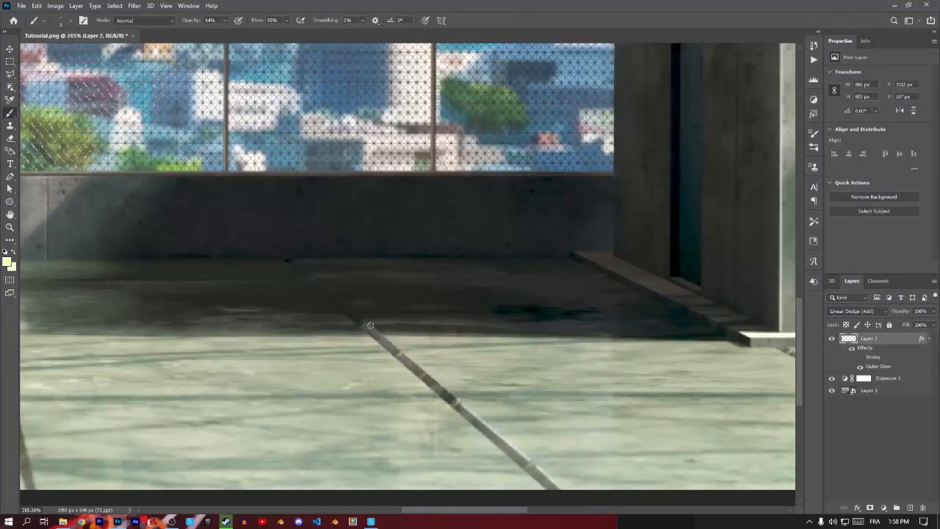
pyautogui.keyDown('shift'); pyautogui.click(371, 325); pyautogui.keyUp('shift')
pyautogui.moveTo(371, 326); pyautogui.dragTo(466, 441)
pyautogui.keyDown('shift'); pyautogui.click(391, 375); pyautogui.keyUp('shift')
# Highlight the two remaining floor joints on the left half of the rooftop, up to the back wall.
pyautogui.moveTo(357, 386); pyautogui.dragTo(672, 228)
pyautogui.click(434, 449)
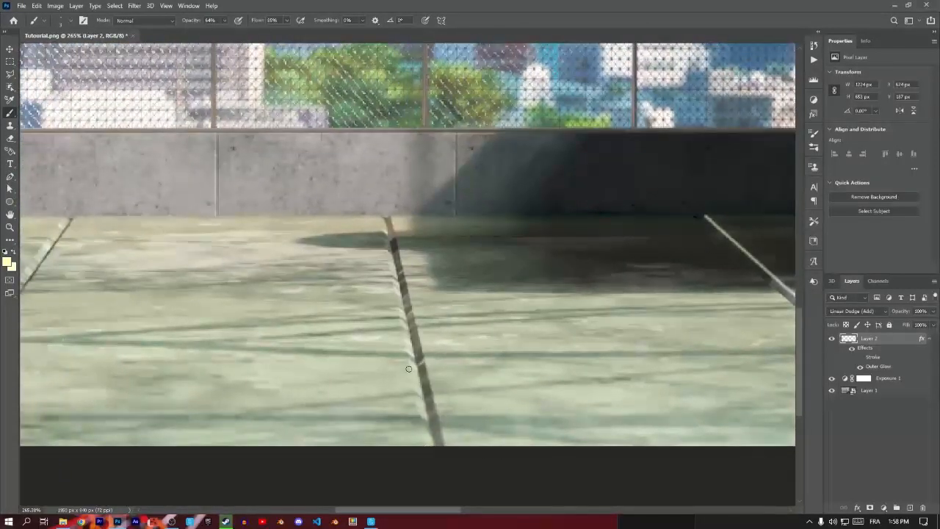
pyautogui.keyDown('shift'); pyautogui.click(382, 218); pyautogui.keyUp('shift')
pyautogui.moveTo(95, 448)
pyautogui.mouseDown()
pyautogui.moveTo(393, 379)
pyautogui.moveTo(399, 364)
pyautogui.mouseUp()
pyautogui.click(407, 352)
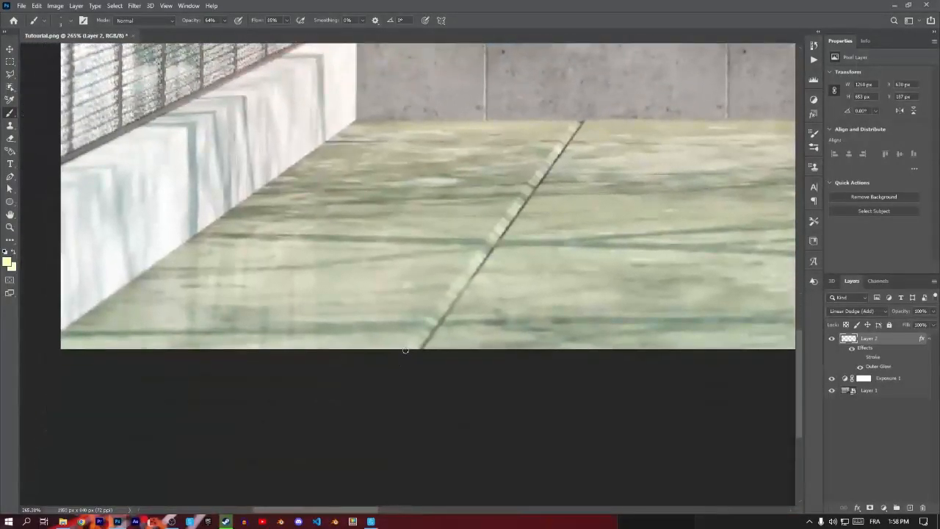
pyautogui.moveTo(554, 144); pyautogui.dragTo(486, 244)
pyautogui.keyDown('shift'); pyautogui.click(512, 223); pyautogui.keyUp('shift')
# Paint a straight highlight along the upper edge of the low white wall beneath the left fence.
pyautogui.moveTo(313, 240); pyautogui.dragTo(620, 327)
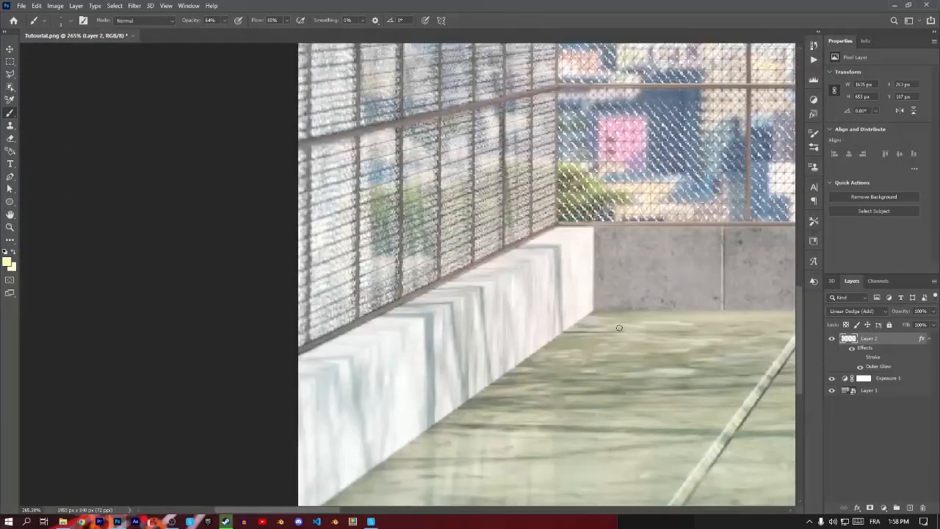
pyautogui.click(596, 227)
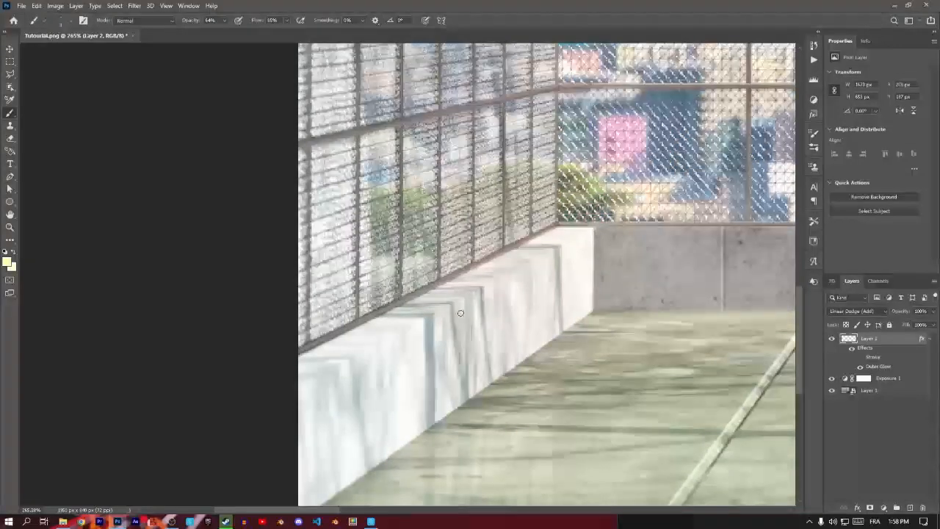
pyautogui.keyDown('shift'); pyautogui.click(296, 389); pyautogui.keyUp('shift')
# Paint highlights along the outermost vertical post and the middle rail of the left fence.
pyautogui.moveTo(528, 344); pyautogui.dragTo(503, 484)
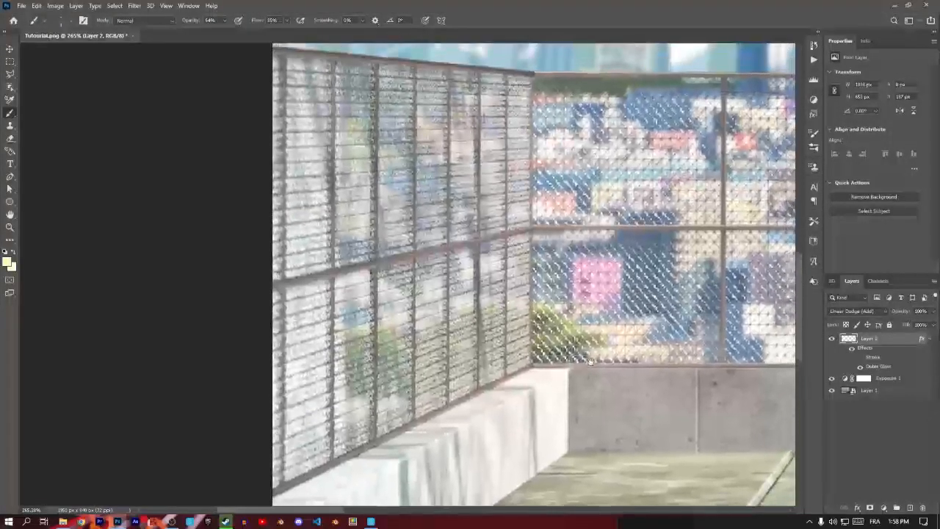
pyautogui.moveTo(590, 360); pyautogui.dragTo(460, 348)
pyautogui.moveTo(649, 389)
pyautogui.mouseDown()
pyautogui.moveTo(561, 444)
pyautogui.moveTo(674, 475)
pyautogui.mouseUp()
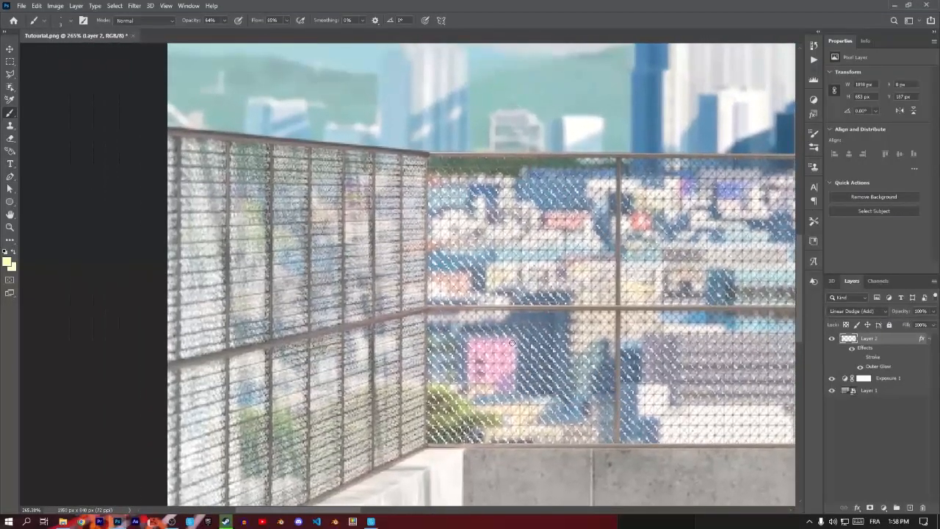
pyautogui.moveTo(335, 281); pyautogui.dragTo(537, 244)
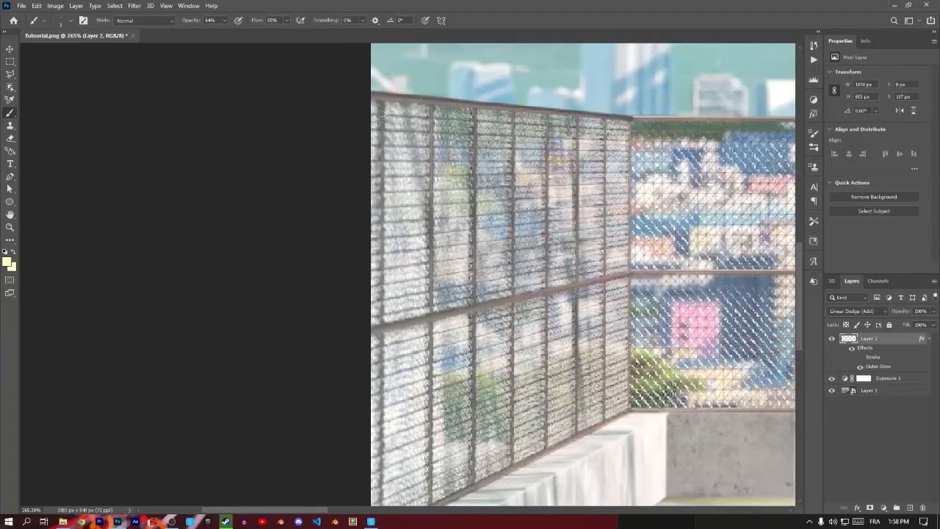
pyautogui.moveTo(454, 378)
pyautogui.mouseDown()
pyautogui.moveTo(479, 295)
pyautogui.moveTo(473, 383)
pyautogui.mouseUp()
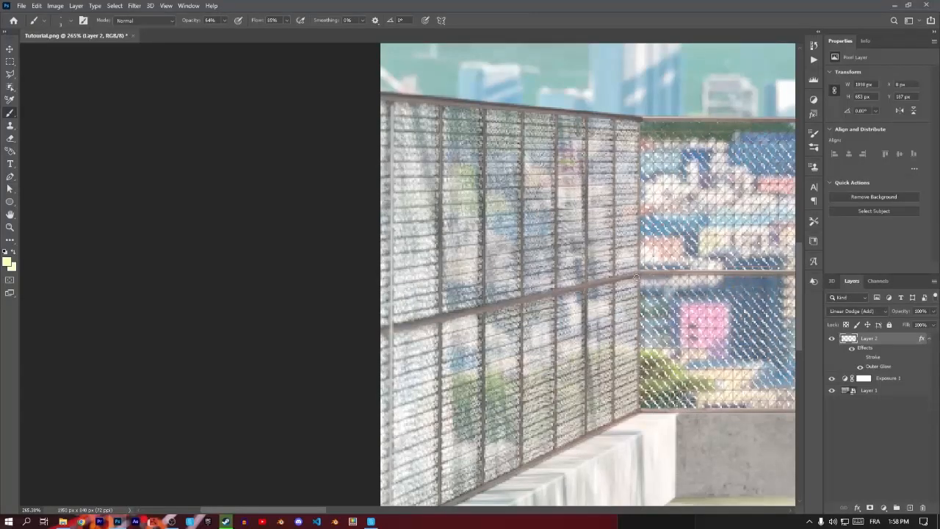
pyautogui.keyDown('shift'); pyautogui.click(637, 276); pyautogui.keyUp('shift')
# Add straight highlights to further vertical posts and the bottom rail of the left fence.
pyautogui.moveTo(670, 282); pyautogui.dragTo(487, 301)
pyautogui.click(262, 124)
pyautogui.moveTo(330, 378); pyautogui.dragTo(392, 280)
pyautogui.keyDown('shift'); pyautogui.click(318, 420); pyautogui.keyUp('shift')
pyautogui.keyDown('shift'); pyautogui.click(518, 333); pyautogui.keyUp('shift')
# Paint a straight highlight along the top rail of the back fence, starting at the fence corner.
pyautogui.moveTo(501, 288); pyautogui.dragTo(505, 368)
pyautogui.moveTo(507, 368); pyautogui.dragTo(338, 466)
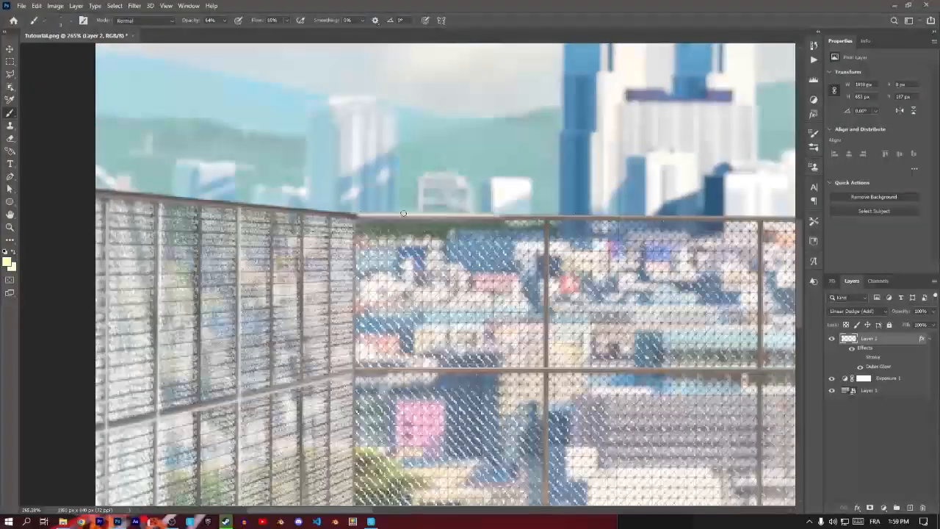
pyautogui.click(360, 215)
pyautogui.moveTo(361, 215); pyautogui.dragTo(52, 216)
pyautogui.moveTo(669, 225); pyautogui.dragTo(97, 233)
pyautogui.keyDown('shift'); pyautogui.click(687, 227); pyautogui.keyUp('shift')
# Paint straight highlights along the middle and bottom rails of the back fence.
pyautogui.moveTo(74, 308); pyautogui.dragTo(555, 186)
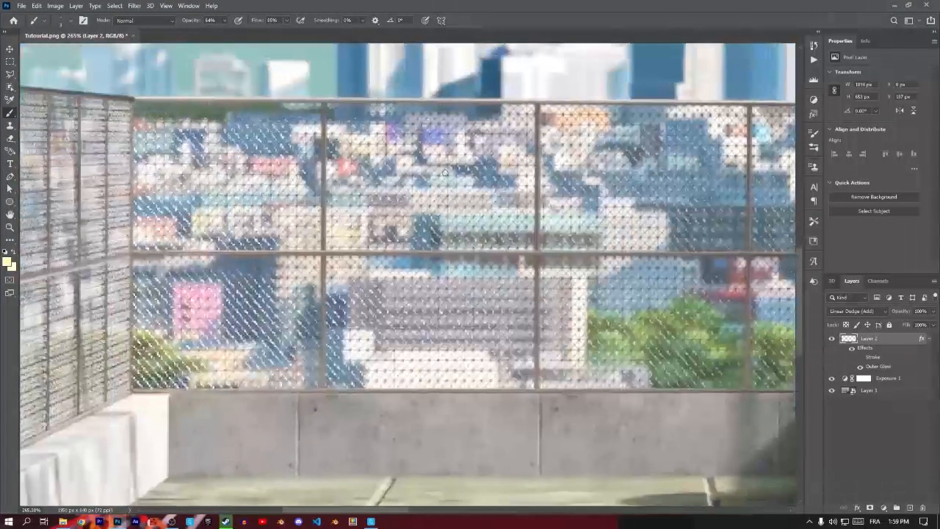
pyautogui.keyDown('shift'); pyautogui.click(749, 255); pyautogui.keyUp('shift')
pyautogui.moveTo(750, 255); pyautogui.dragTo(342, 266)
pyautogui.keyDown('shift'); pyautogui.click(730, 265); pyautogui.keyUp('shift')
pyautogui.moveTo(342, 399)
pyautogui.mouseDown()
pyautogui.moveTo(589, 317)
pyautogui.moveTo(931, 306)
pyautogui.mouseUp()
pyautogui.click(590, 317)
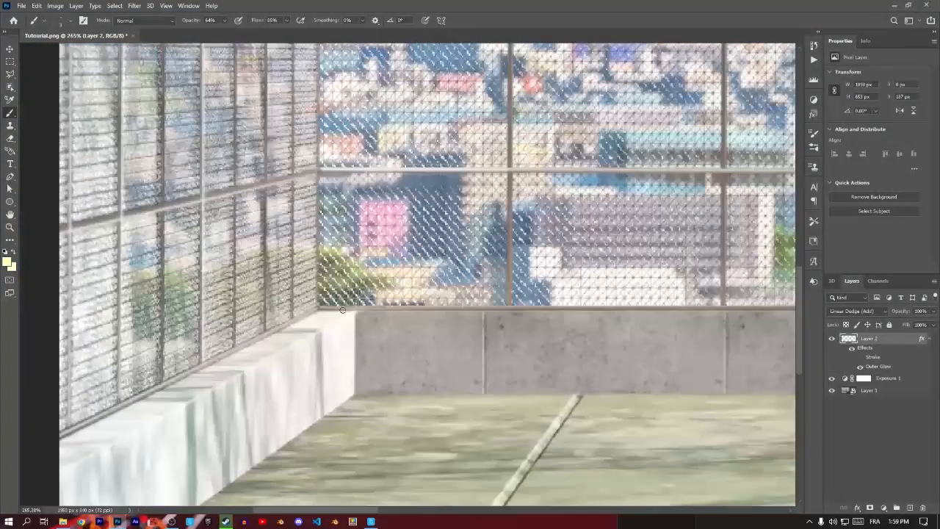
pyautogui.keyDown('shift'); pyautogui.click(321, 308); pyautogui.keyUp('shift')
# Paint vertical highlights along the teal frame edges of the grey paneled structure above the ledge.
pyautogui.moveTo(523, 318); pyautogui.dragTo(538, 259)
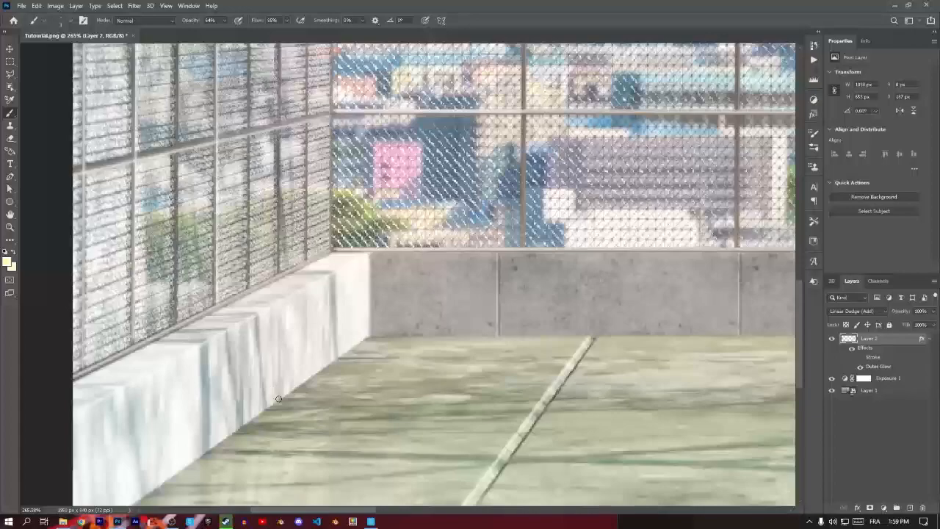
pyautogui.moveTo(194, 385); pyautogui.dragTo(326, 311)
pyautogui.scroll(-6, 450, 325)
pyautogui.moveTo(735, 287); pyautogui.dragTo(328, 335)
pyautogui.moveTo(526, 94); pyautogui.dragTo(420, 165)
pyautogui.scroll(5, 420, 165)
pyautogui.click(417, 150)
pyautogui.moveTo(417, 382); pyautogui.dragTo(462, 134)
pyautogui.keyDown('shift'); pyautogui.click(460, 318); pyautogui.keyUp('shift')
pyautogui.moveTo(628, 59)
pyautogui.mouseDown()
pyautogui.moveTo(476, 287)
pyautogui.moveTo(546, 477)
pyautogui.mouseUp()
pyautogui.keyDown('shift'); pyautogui.click(554, 250); pyautogui.keyUp('shift')
# Paint vertical highlights beside the two dark dividers between the grey panels above the ledge.
pyautogui.moveTo(615, 359)
pyautogui.mouseDown()
pyautogui.moveTo(422, 313)
pyautogui.moveTo(358, 336)
pyautogui.mouseUp()
pyautogui.scroll(3, 581, 445)
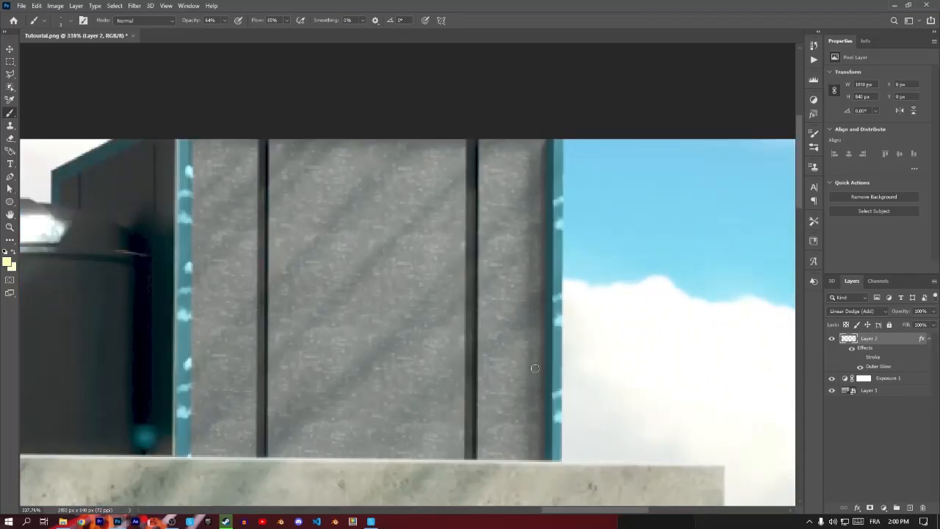
pyautogui.click(464, 138)
pyautogui.keyDown('shift'); pyautogui.click(465, 458); pyautogui.keyUp('shift')
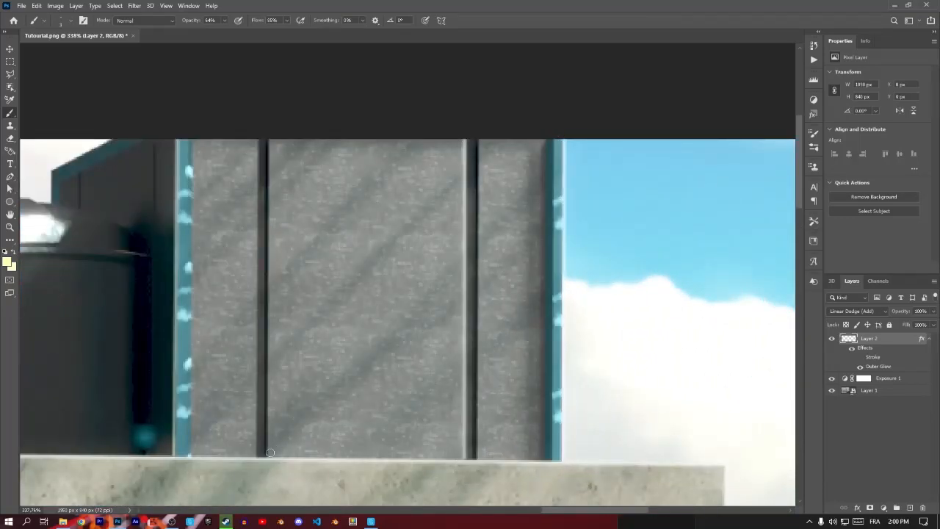
pyautogui.keyDown('shift'); pyautogui.click(259, 138); pyautogui.keyUp('shift')
# Paint highlights along the curved dome of the dark rooftop tank and down the thin pole beside it.
pyautogui.moveTo(154, 300); pyautogui.dragTo(677, 323)
pyautogui.scroll(5, 491, 235)
pyautogui.click(443, 221)
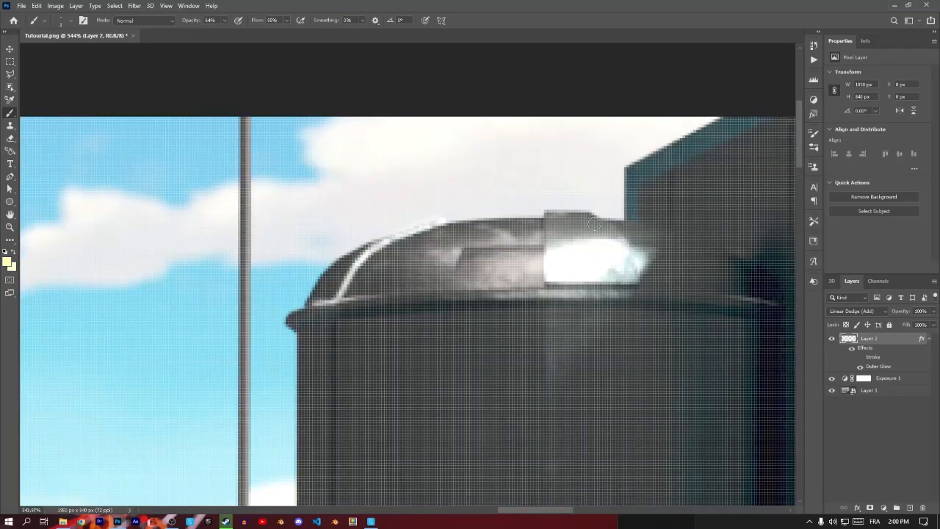
pyautogui.scroll(-3, 551, 276)
pyautogui.click(412, 124)
pyautogui.moveTo(445, 366); pyautogui.dragTo(450, 222)
pyautogui.keyDown('shift'); pyautogui.click(423, 356); pyautogui.keyUp('shift')
# Paint a straight highlight along the top rail of the fence beside the building's sunlit pillar.
pyautogui.scroll(-3, 442, 339)
pyautogui.scroll(-10, 442, 338)
pyautogui.moveTo(558, 435); pyautogui.dragTo(510, 301)
pyautogui.scroll(5, 510, 302)
pyautogui.scroll(-5, 512, 316)
pyautogui.scroll(11, 677, 350)
pyautogui.moveTo(677, 351); pyautogui.dragTo(462, 319)
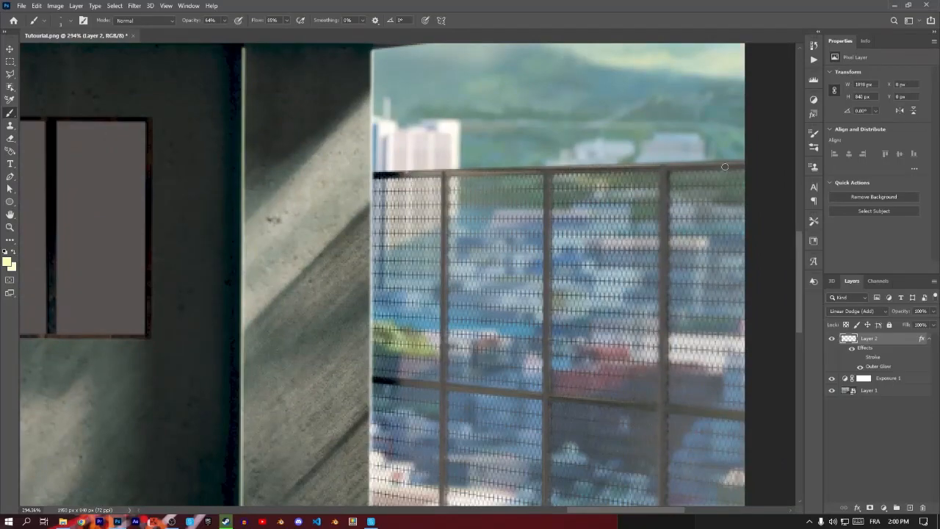
pyautogui.keyDown('shift'); pyautogui.click(744, 163); pyautogui.keyUp('shift')
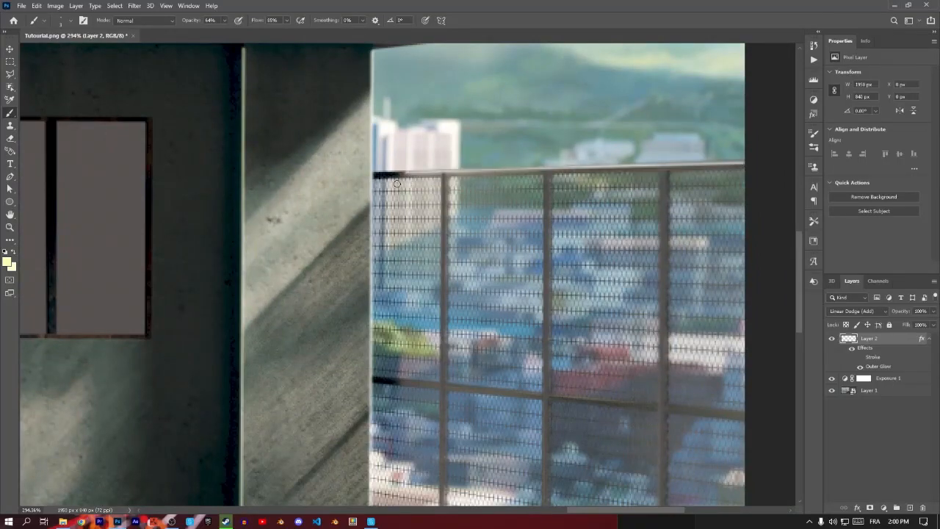
pyautogui.moveTo(580, 275); pyautogui.dragTo(488, 221)
pyautogui.scroll(-4, 366, 294)
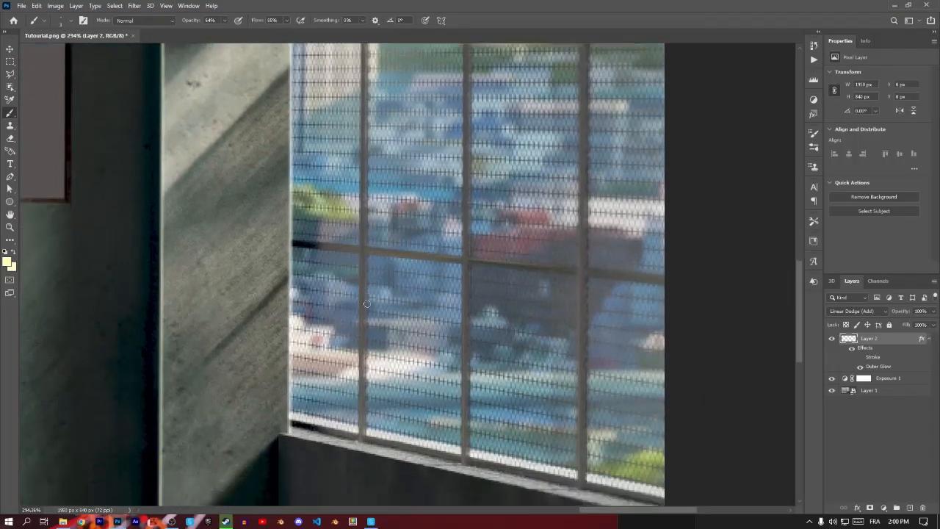
pyautogui.scroll(-5, 321, 341)
pyautogui.scroll(-5, 319, 340)
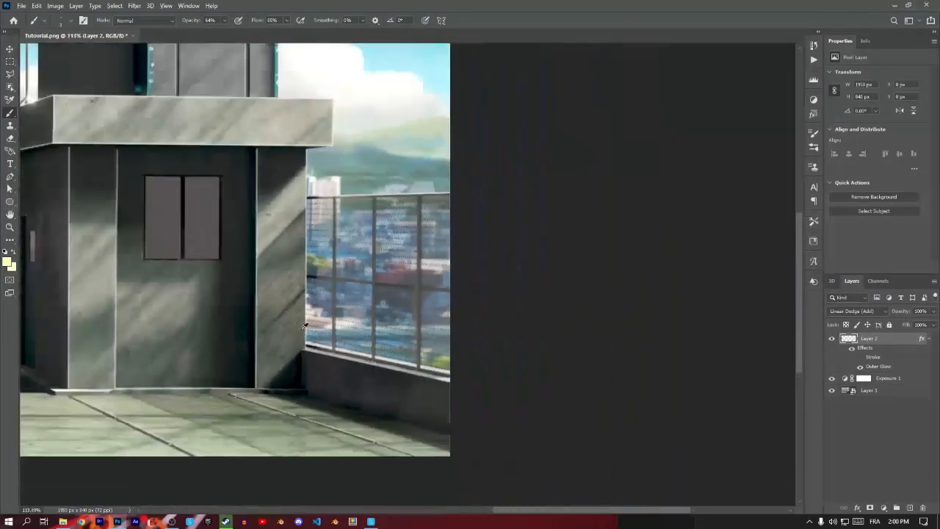
# Switch to the Eraser with a Soft Round tip and adjust its size and flow for softening the highlights.
pyautogui.moveTo(182, 303); pyautogui.dragTo(529, 306)
pyautogui.moveTo(132, 294); pyautogui.dragTo(525, 321)
pyautogui.moveTo(715, 300); pyautogui.dragTo(202, 301)
pyautogui.moveTo(396, 245); pyautogui.dragTo(555, 236)
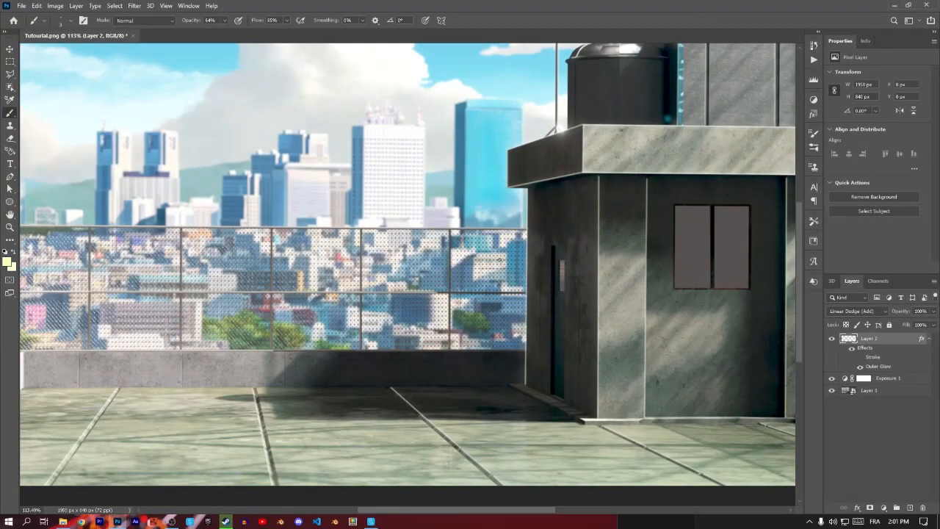
pyautogui.click(10, 138)
pyautogui.rightClick(401, 183)
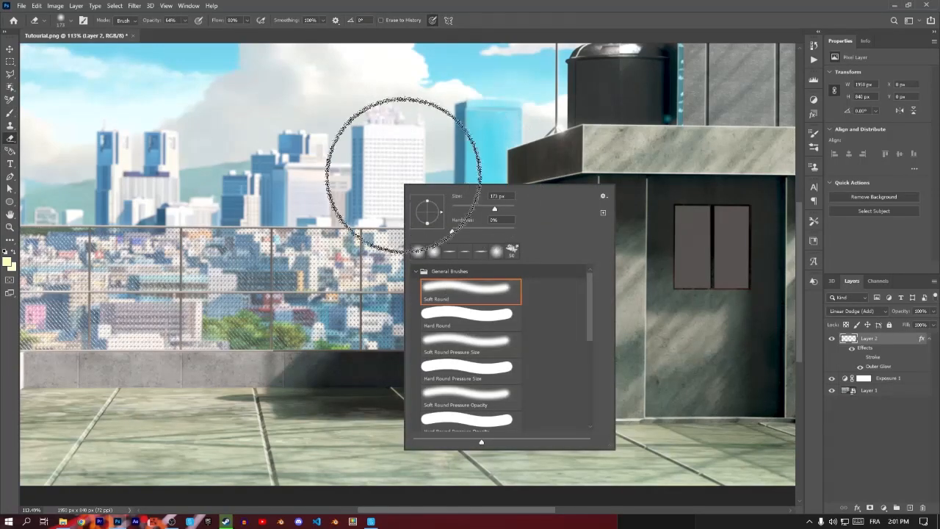
pyautogui.click(545, 3)
pyautogui.keyDown('alt'); pyautogui.rightClick(445, 318); pyautogui.keyUp('alt')
pyautogui.moveTo(431, 322); pyautogui.dragTo(432, 323)
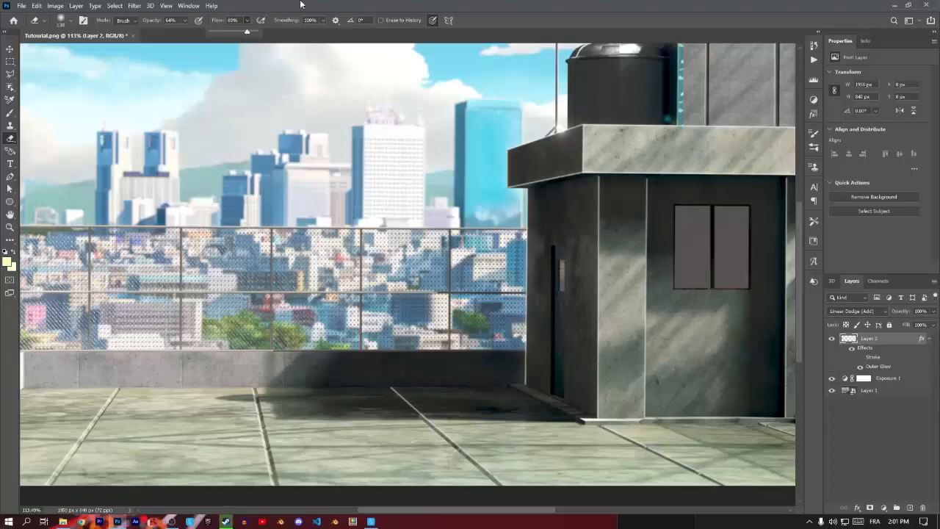
# Softly erase parts of the highlights along the concrete ledge and the upper wall edges of the rooftop building.
pyautogui.moveTo(512, 413); pyautogui.dragTo(384, 348)
pyautogui.moveTo(667, 210); pyautogui.dragTo(484, 377)
pyautogui.scroll(5, 483, 262)
pyautogui.moveTo(430, 203)
pyautogui.mouseDown()
pyautogui.moveTo(380, 216)
pyautogui.moveTo(397, 222)
pyautogui.mouseUp()
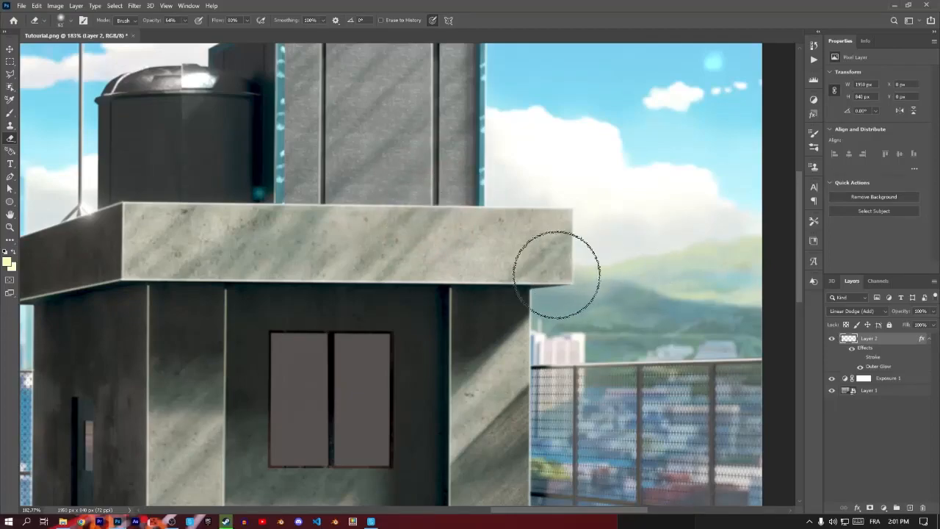
pyautogui.moveTo(318, 292); pyautogui.dragTo(330, 335)
pyautogui.moveTo(163, 279); pyautogui.dragTo(475, 271)
pyautogui.moveTo(365, 298)
pyautogui.mouseDown()
pyautogui.moveTo(327, 296)
pyautogui.moveTo(344, 329)
pyautogui.mouseUp()
pyautogui.moveTo(350, 371); pyautogui.dragTo(368, 217)
# Fade the highlights on the building's shaded outer corner and along the vertical edges near the narrow door.
pyautogui.click(361, 263)
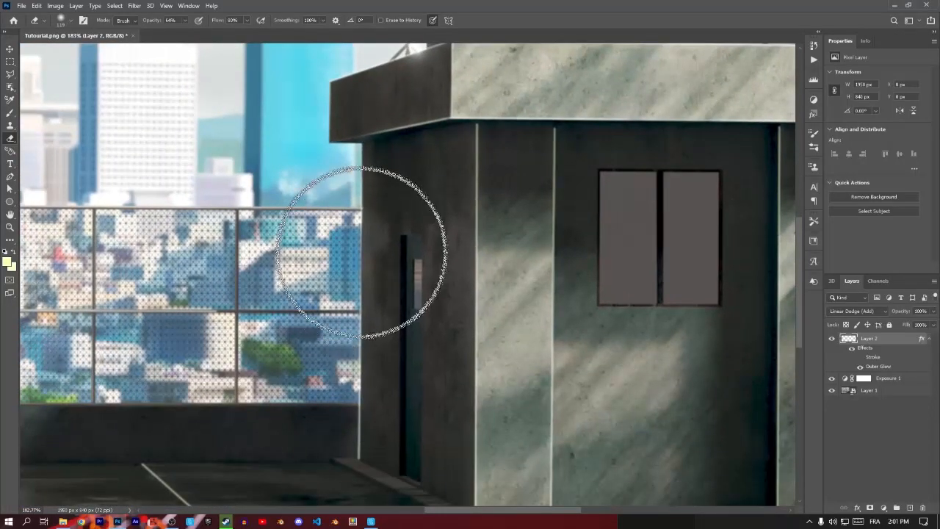
pyautogui.click(345, 445)
pyautogui.click(366, 455)
pyautogui.click(365, 454)
pyautogui.moveTo(459, 373); pyautogui.dragTo(352, 282)
pyautogui.click(376, 367)
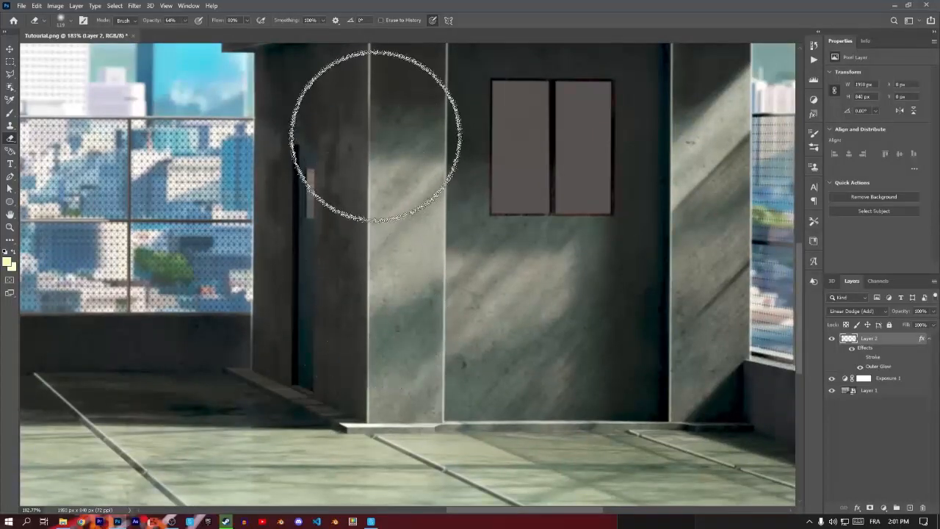
# Soften the highlights along the pillar past the double window, the adjoining fence and the base of the wall.
pyautogui.moveTo(637, 219); pyautogui.dragTo(442, 351)
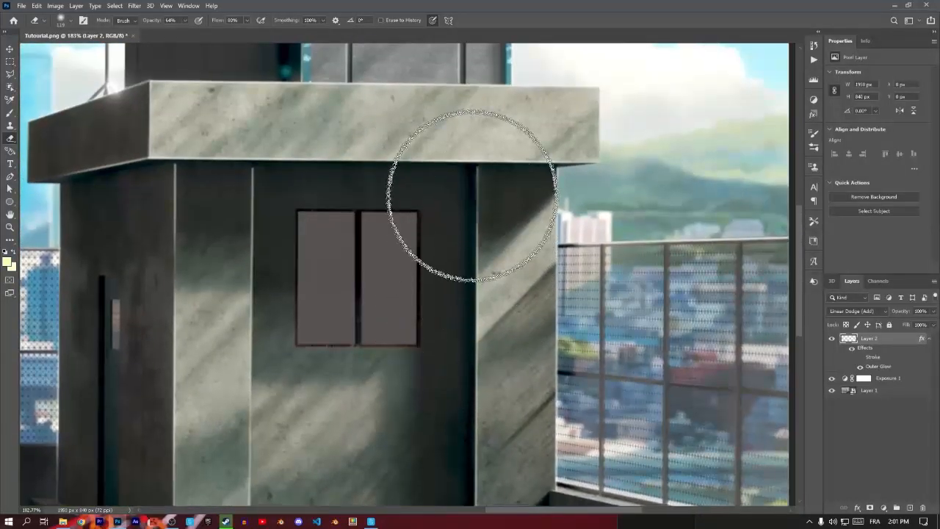
pyautogui.moveTo(579, 384); pyautogui.dragTo(439, 338)
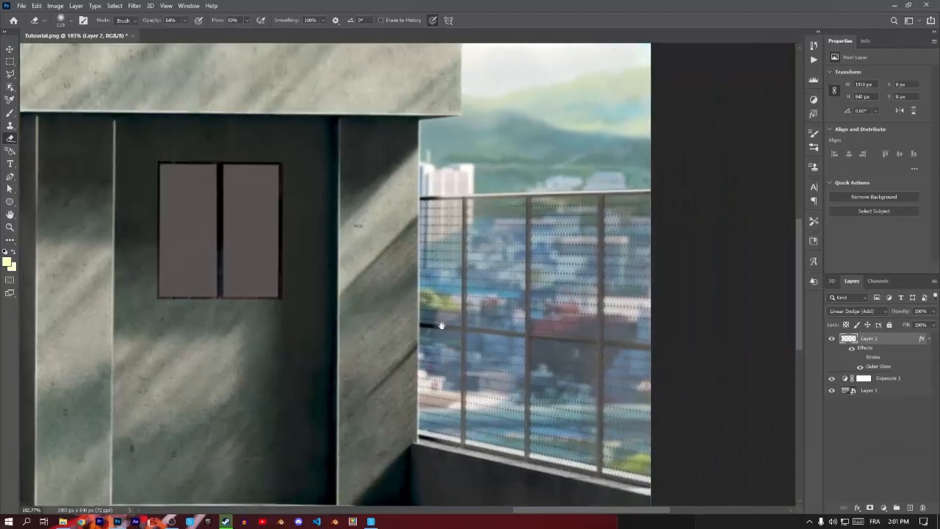
pyautogui.moveTo(491, 424); pyautogui.dragTo(504, 341)
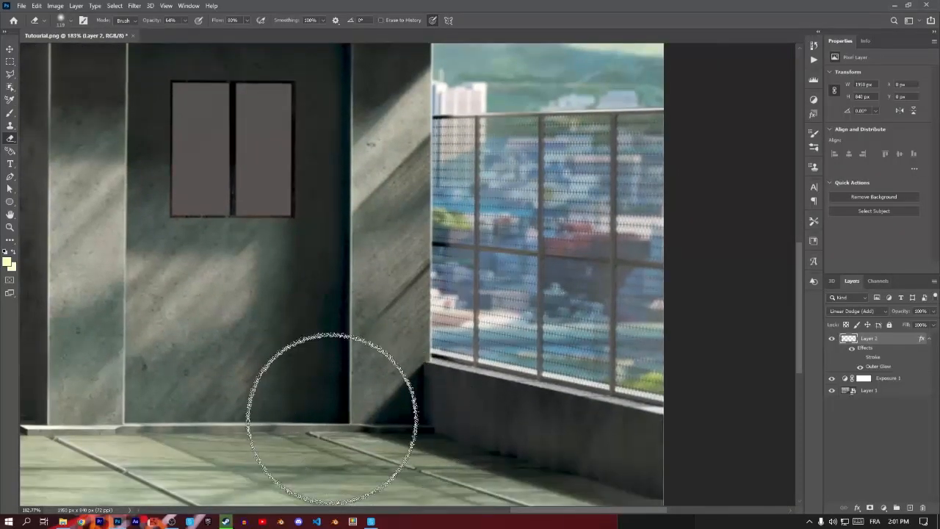
pyautogui.moveTo(326, 409); pyautogui.dragTo(351, 272)
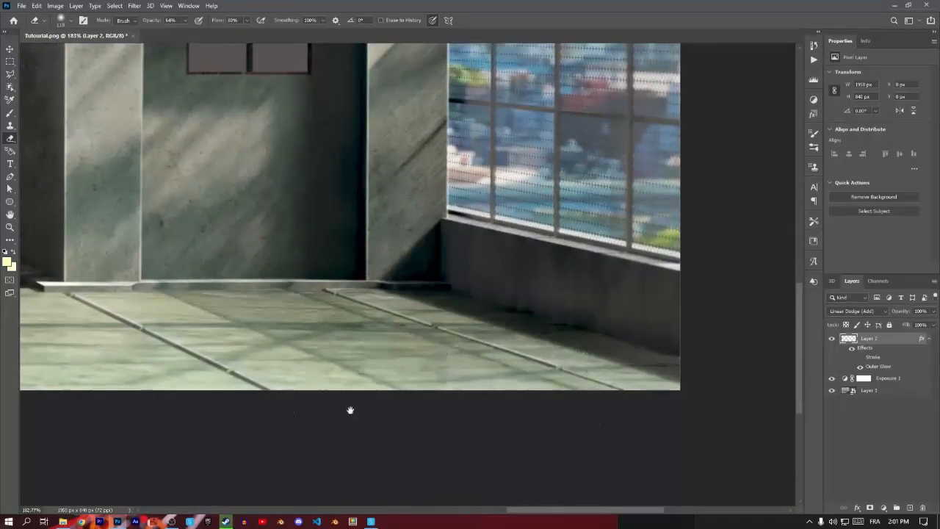
# Softly erase parts of the highlights along the diagonal joints between the floor slabs.
pyautogui.moveTo(350, 409); pyautogui.dragTo(612, 391)
pyautogui.moveTo(261, 363); pyautogui.dragTo(655, 412)
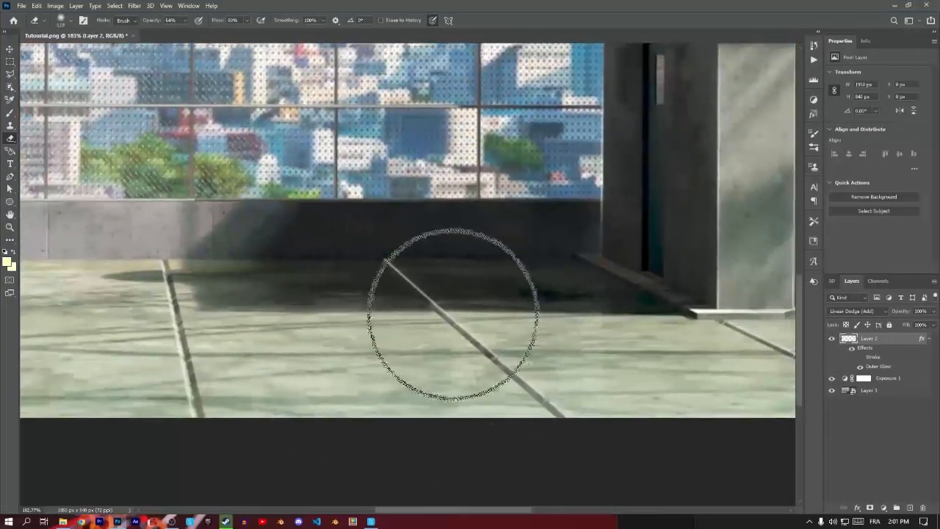
pyautogui.moveTo(374, 330); pyautogui.dragTo(560, 351)
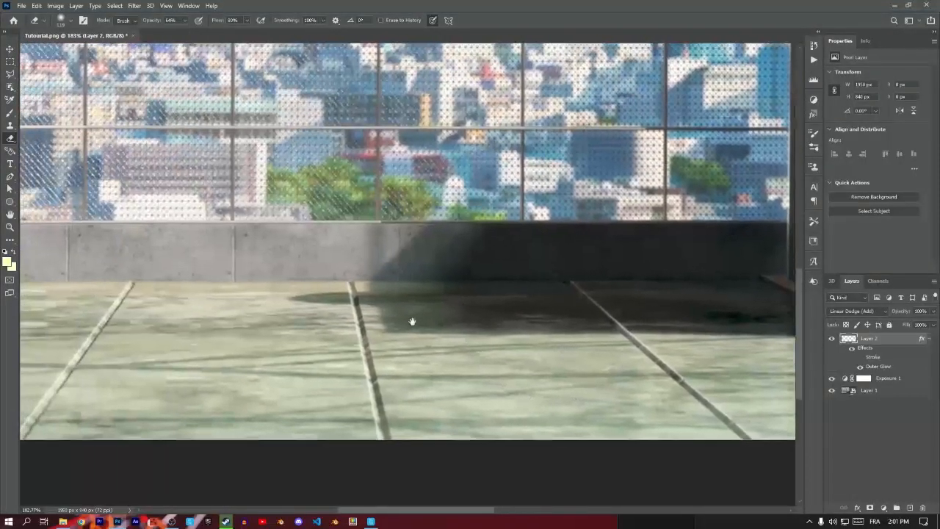
pyautogui.moveTo(131, 309); pyautogui.dragTo(433, 332)
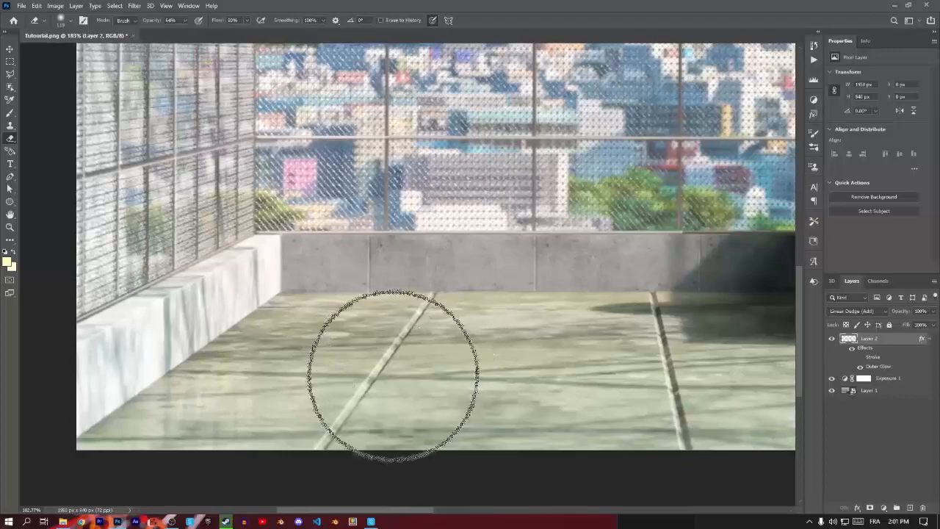
# Fade the highlights on the rails and posts of the side fence and the long back fence.
pyautogui.moveTo(205, 294); pyautogui.dragTo(279, 395)
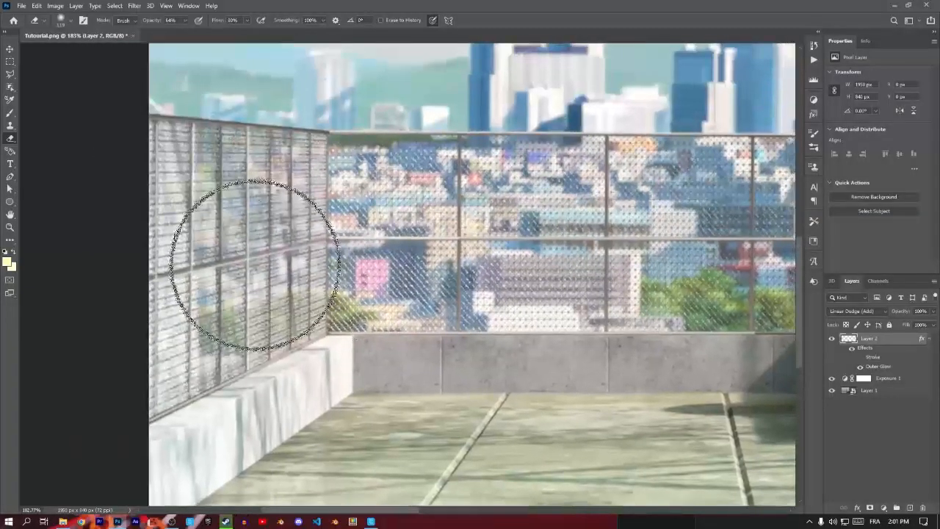
pyautogui.moveTo(425, 281); pyautogui.dragTo(405, 328)
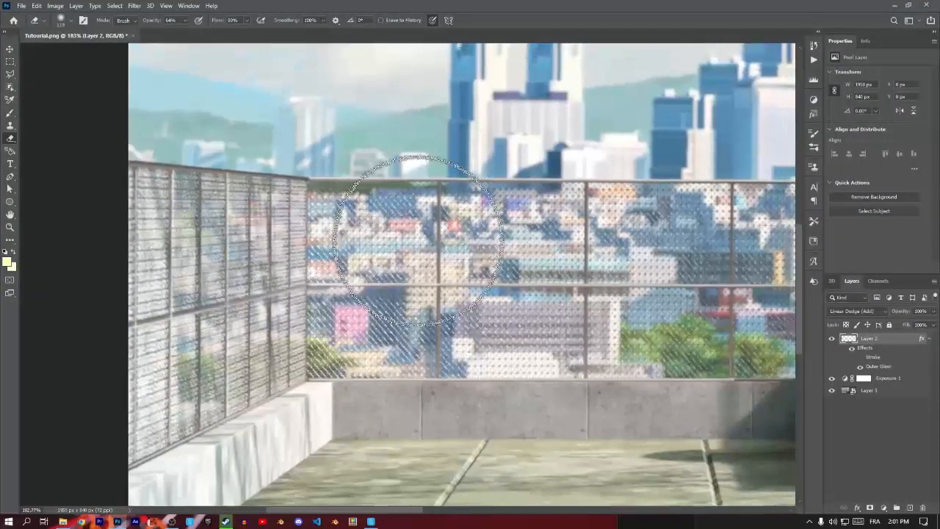
pyautogui.moveTo(732, 279); pyautogui.dragTo(481, 271)
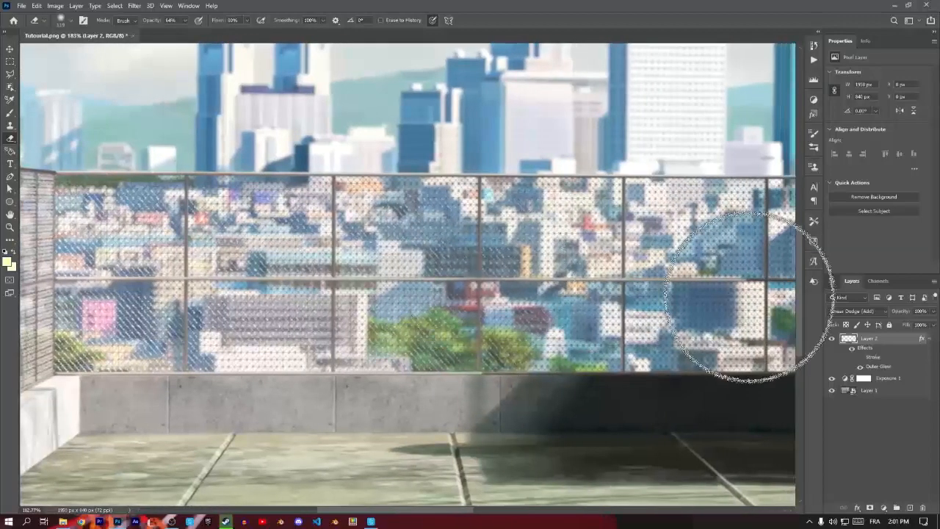
pyautogui.moveTo(559, 293); pyautogui.dragTo(472, 308)
# Soften the highlights on the ledge's shaded corner, the thin pole and the rooftop tank's dome.
pyautogui.moveTo(744, 271)
pyautogui.mouseDown()
pyautogui.moveTo(472, 289)
pyautogui.moveTo(444, 368)
pyautogui.mouseUp()
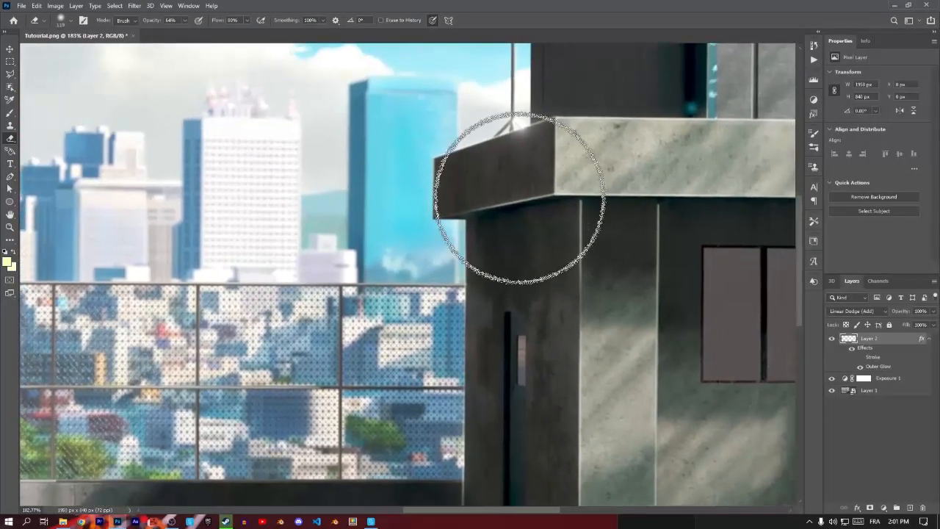
pyautogui.moveTo(475, 216)
pyautogui.mouseDown()
pyautogui.moveTo(401, 326)
pyautogui.moveTo(391, 418)
pyautogui.moveTo(362, 440)
pyautogui.mouseUp()
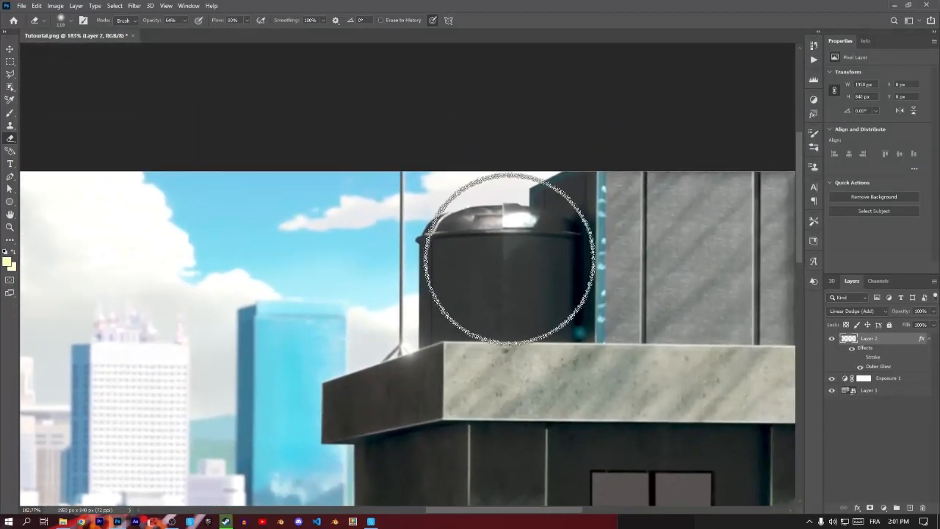
pyautogui.moveTo(518, 242); pyautogui.dragTo(514, 277)
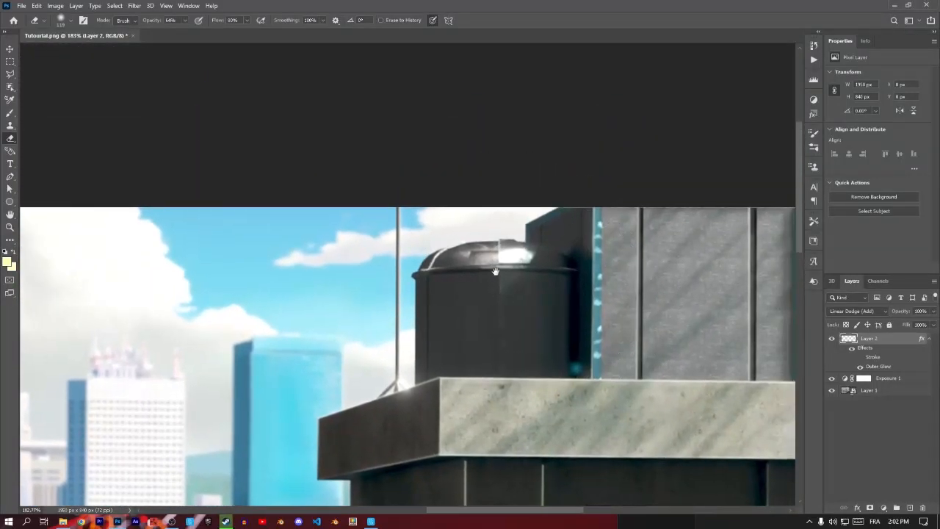
pyautogui.scroll(-5, 336, 249)
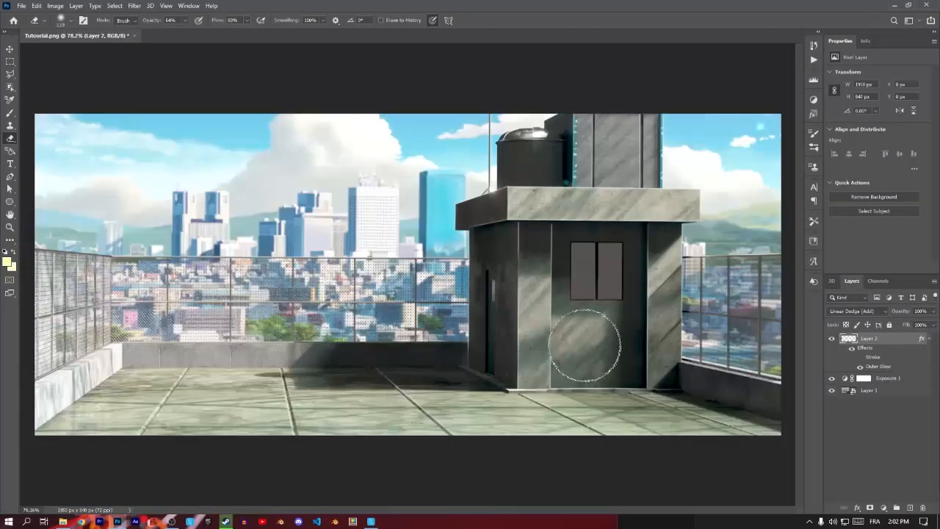
pyautogui.scroll(3, 651, 191)
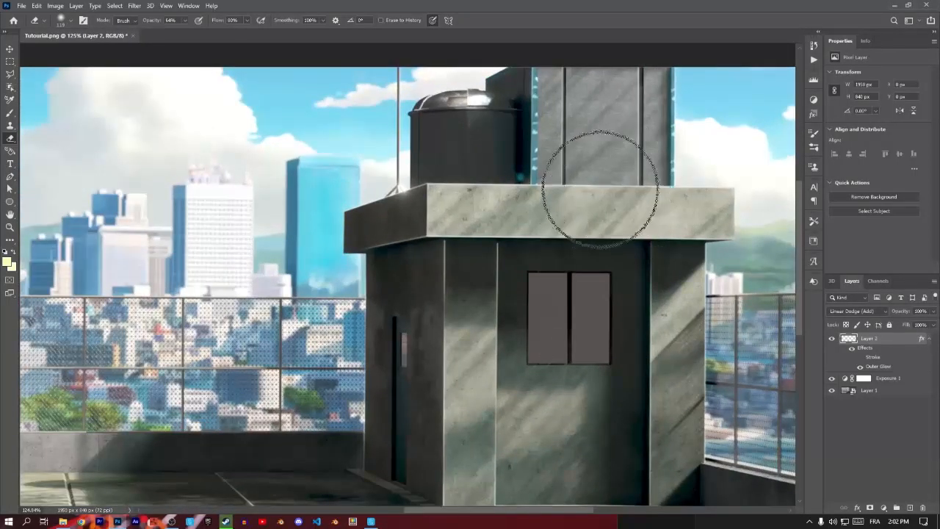
pyautogui.scroll(-2, 641, 237)
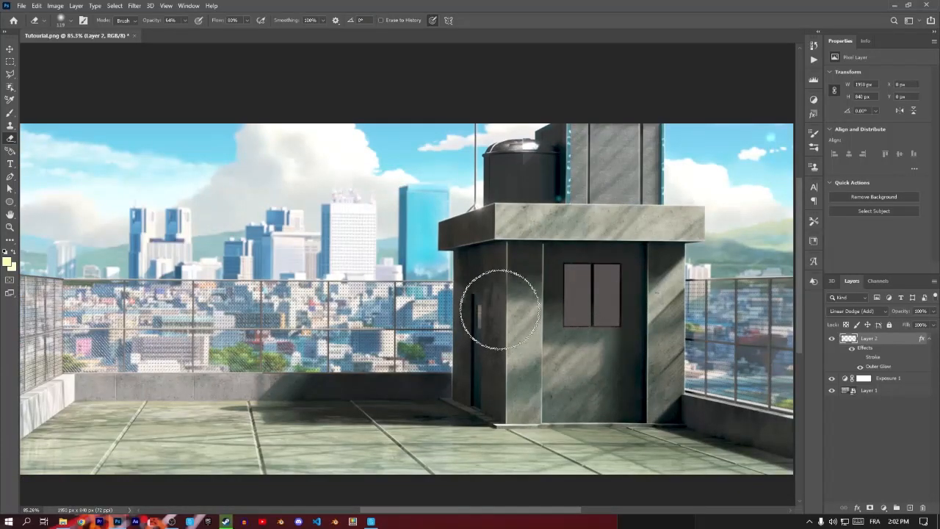
pyautogui.scroll(-1, 454, 311)
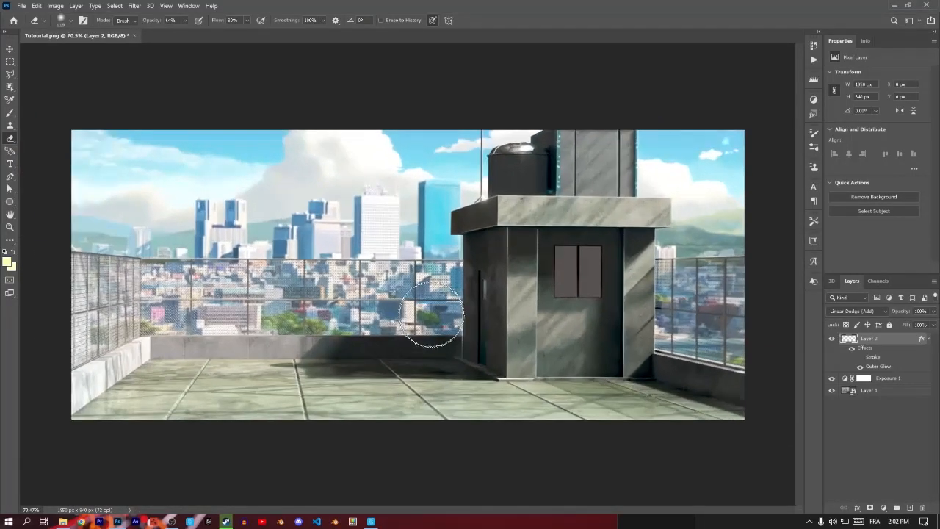
# Toggle the visibility of Layer 2 repeatedly to compare the scene with and without the painted highlights.
pyautogui.click(832, 339)
pyautogui.click(831, 340)
pyautogui.click(832, 339)
pyautogui.click(831, 340)
pyautogui.click(832, 340)
pyautogui.click(832, 339)
pyautogui.click(832, 340)
pyautogui.click(832, 339)
pyautogui.click(832, 339)
pyautogui.click(831, 339)
pyautogui.click(832, 340)
pyautogui.click(832, 339)
# Set the eraser opacity to 100% and tone down the highlights on the grey panels above the ledge.
pyautogui.scroll(15, 615, 148)
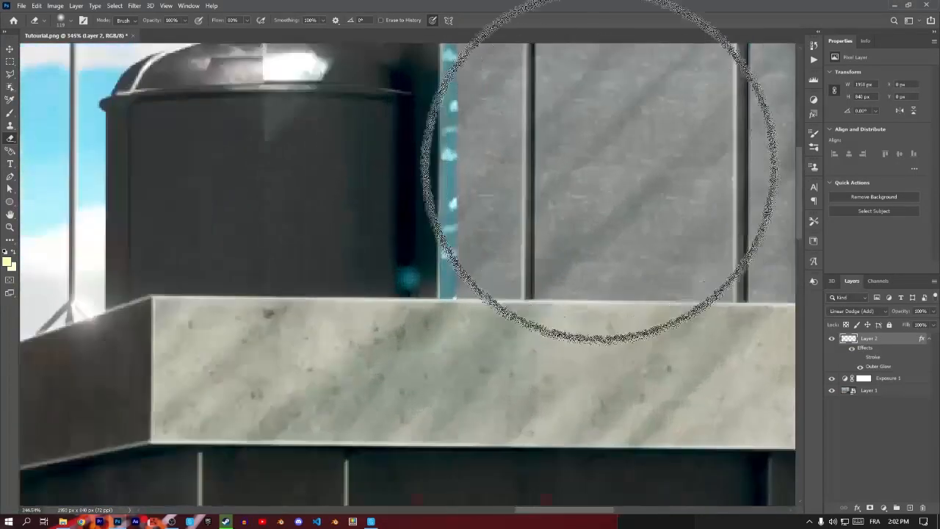
pyautogui.moveTo(598, 165)
pyautogui.mouseDown()
pyautogui.moveTo(551, 173)
pyautogui.moveTo(467, 355)
pyautogui.mouseUp()
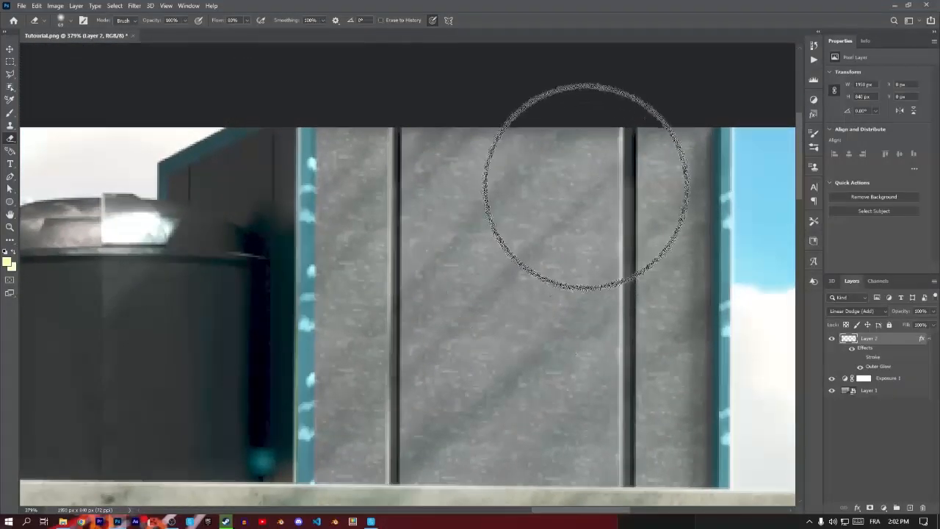
pyautogui.scroll(-8, 548, 247)
pyautogui.moveTo(413, 333); pyautogui.dragTo(504, 245)
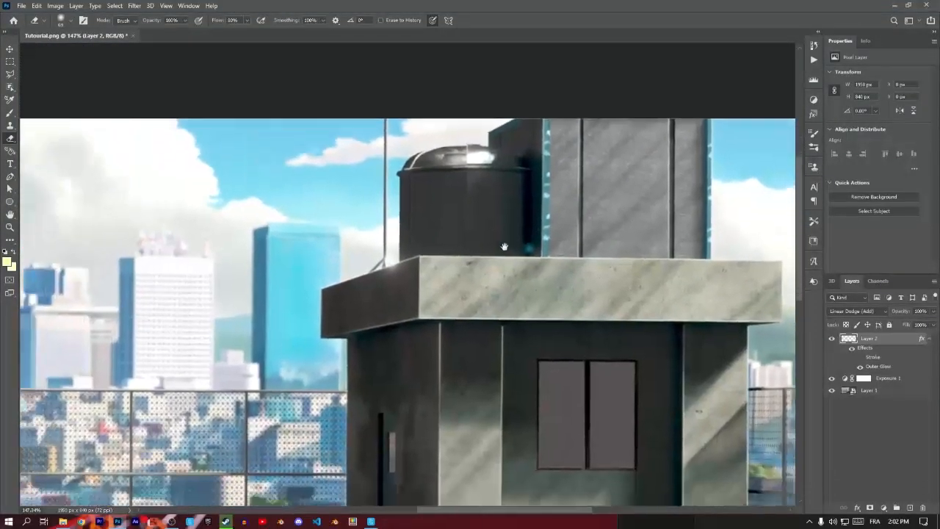
# Examine the softened highlights across the building, floor and fences, including the full image.
pyautogui.moveTo(371, 358); pyautogui.dragTo(463, 240)
pyautogui.moveTo(443, 320); pyautogui.dragTo(468, 227)
pyautogui.moveTo(435, 369); pyautogui.dragTo(460, 224)
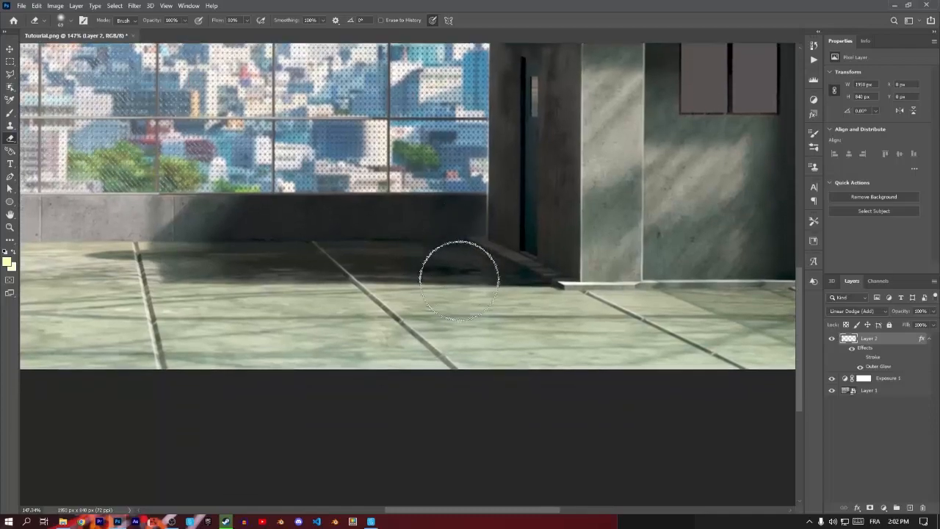
pyautogui.press('super')
pyautogui.scroll(-4, 460, 277)
pyautogui.press('super')
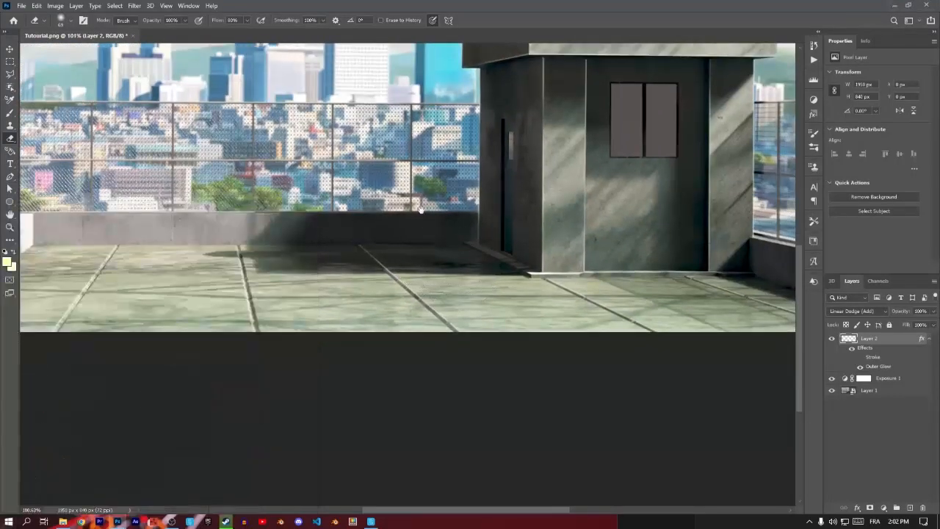
pyautogui.scroll(-2, 459, 276)
pyautogui.scroll(-2, 432, 342)
pyautogui.scroll(2, 499, 313)
pyautogui.scroll(-2, 573, 304)
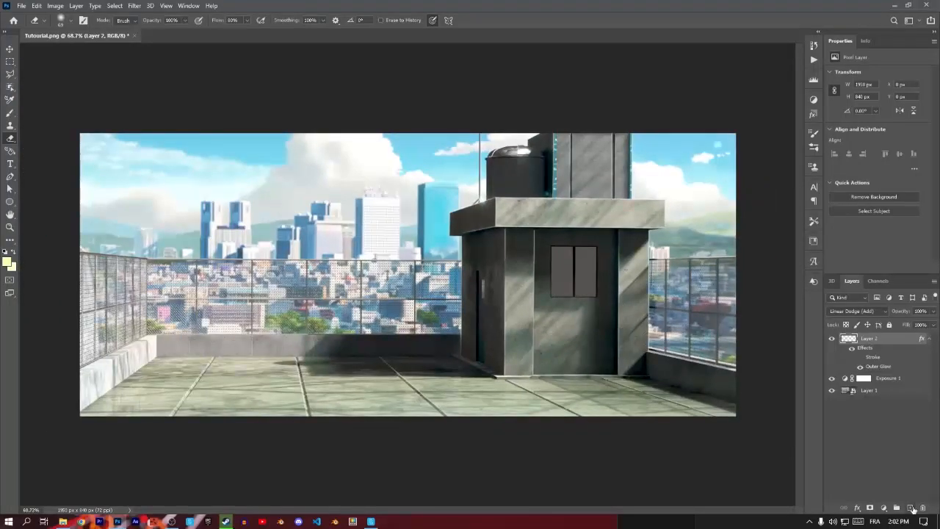
# Add a new layer above the highlights, set its blend mode to Linear Dodge (Add), and ready a very large soft brush.
pyautogui.scroll(2, 591, 328)
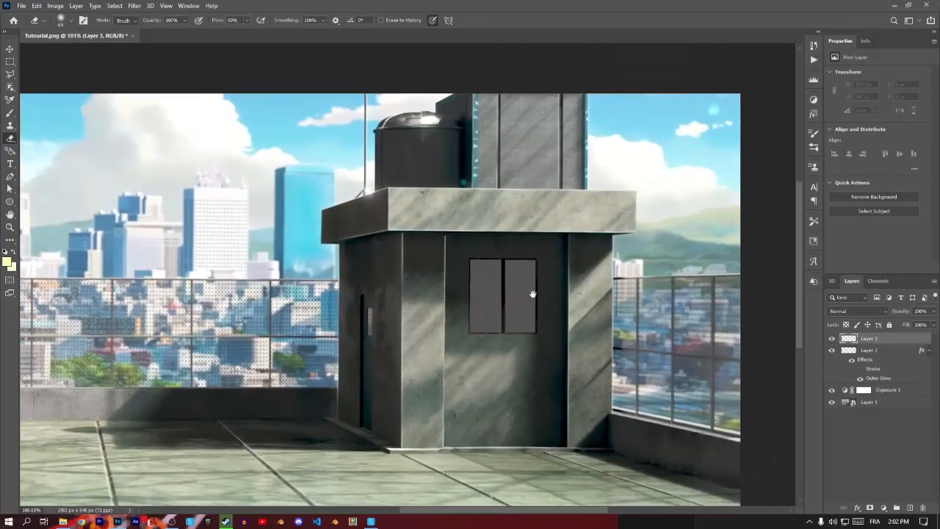
pyautogui.click(862, 311)
pyautogui.click(854, 366)
pyautogui.click(9, 114)
pyautogui.moveTo(360, 227)
pyautogui.mouseDown()
pyautogui.moveTo(505, 246)
pyautogui.moveTo(453, 244)
pyautogui.mouseUp()
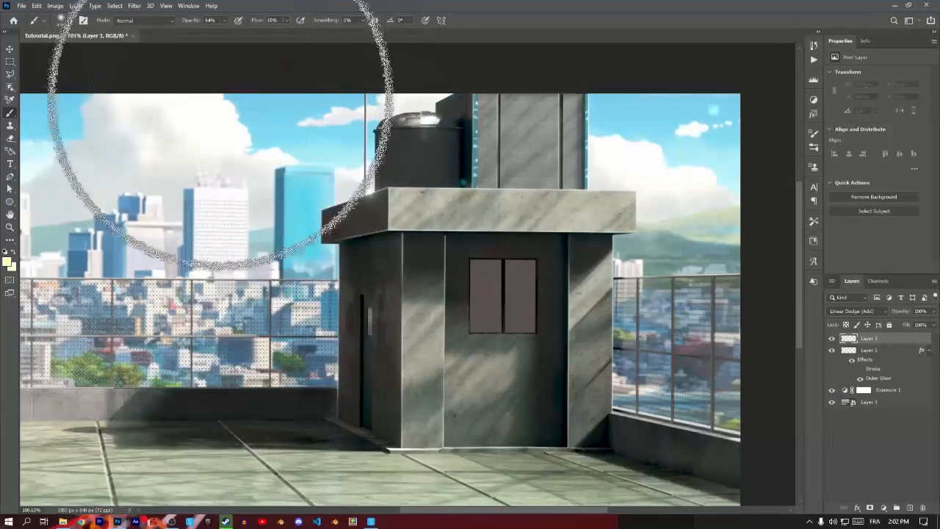
# Set the foreground colour to #fcffac and paint broad soft light over the sky and tower at the image's right side.
pyautogui.click(7, 262)
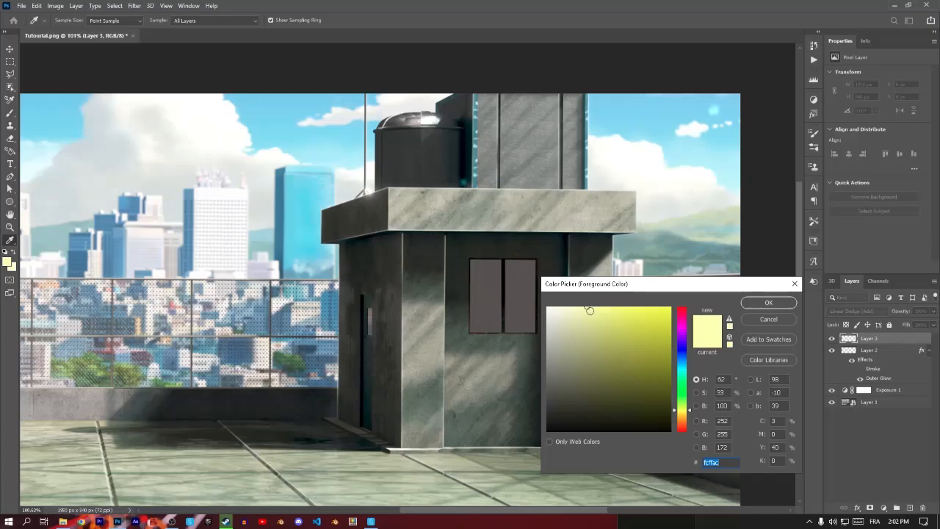
pyautogui.click(762, 302)
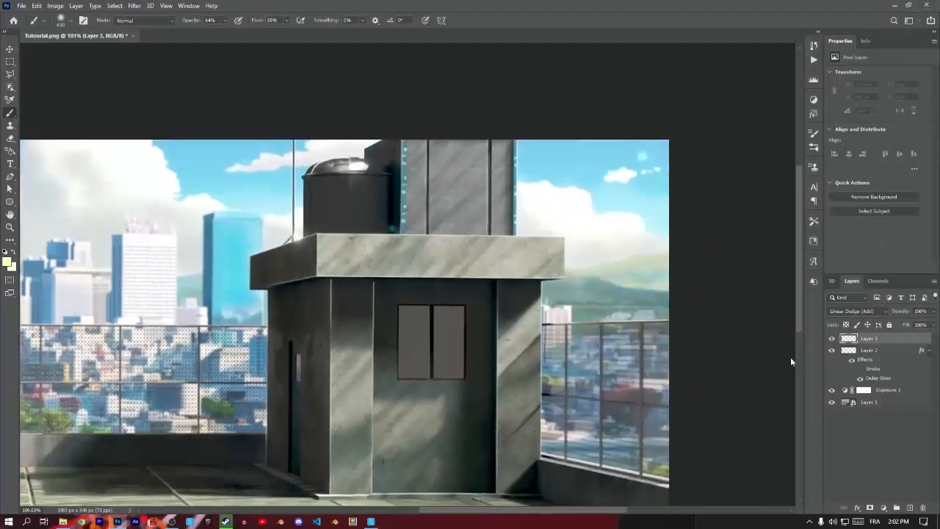
pyautogui.moveTo(589, 237); pyautogui.dragTo(621, 244)
pyautogui.click(585, 227)
pyautogui.click(513, 204)
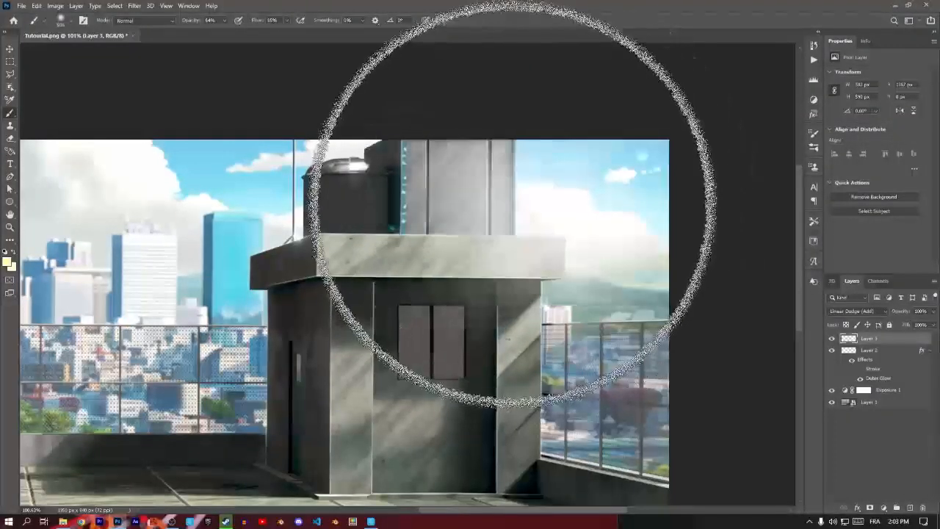
pyautogui.moveTo(598, 200)
pyautogui.mouseDown()
pyautogui.moveTo(640, 267)
pyautogui.moveTo(640, 301)
pyautogui.moveTo(628, 304)
pyautogui.mouseUp()
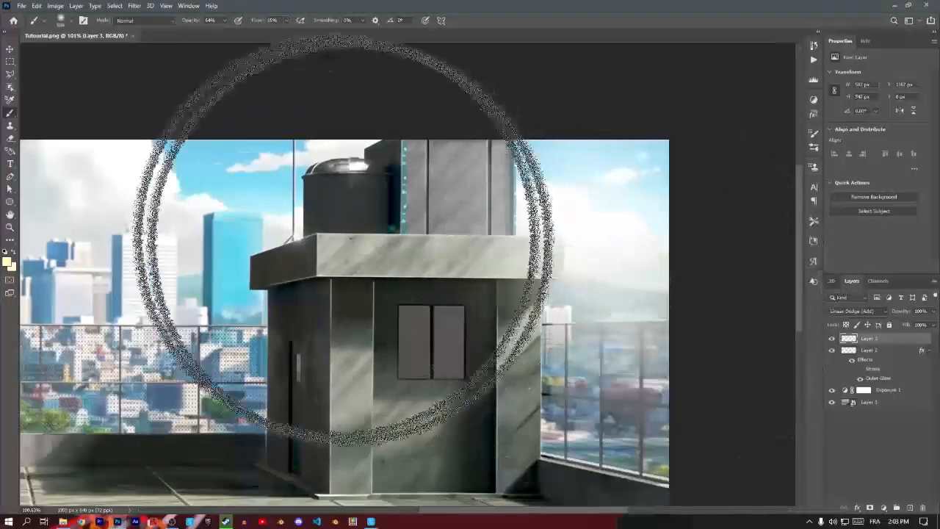
# Paint soft light around the water tank and the ledge's left corner, and strengthen the glow in the right-hand sky.
pyautogui.moveTo(379, 210)
pyautogui.mouseDown()
pyautogui.moveTo(355, 217)
pyautogui.moveTo(412, 221)
pyautogui.mouseUp()
pyautogui.moveTo(266, 236)
pyautogui.mouseDown()
pyautogui.moveTo(220, 235)
pyautogui.moveTo(242, 232)
pyautogui.mouseUp()
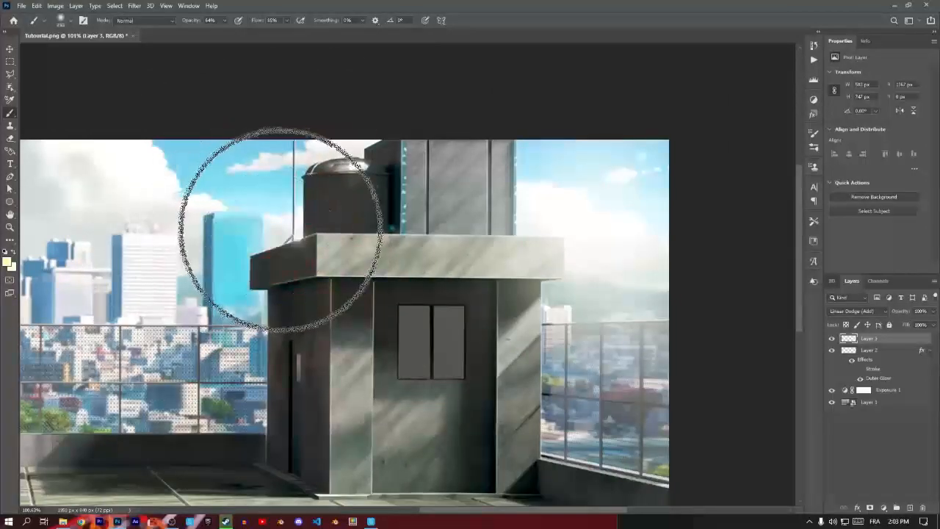
pyautogui.click(282, 230)
pyautogui.click(333, 145)
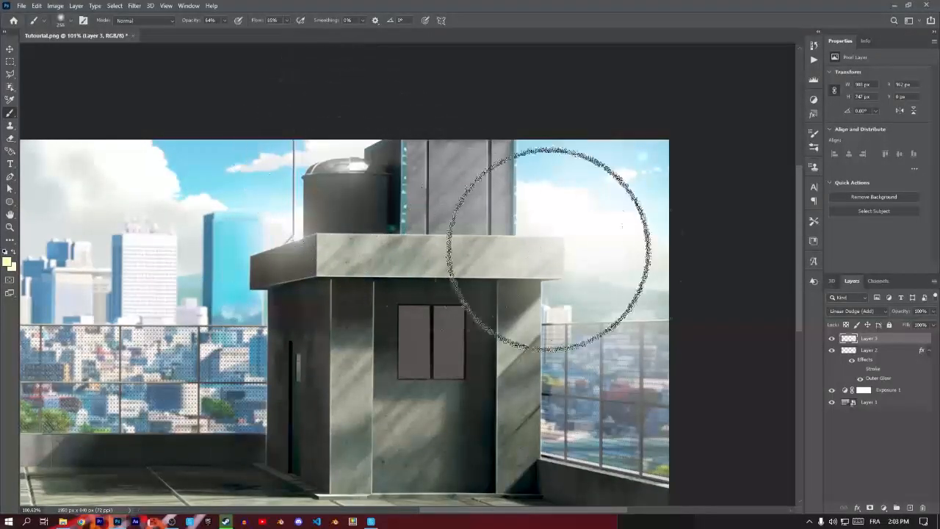
pyautogui.moveTo(640, 153)
pyautogui.mouseDown()
pyautogui.moveTo(621, 154)
pyautogui.moveTo(690, 190)
pyautogui.mouseUp()
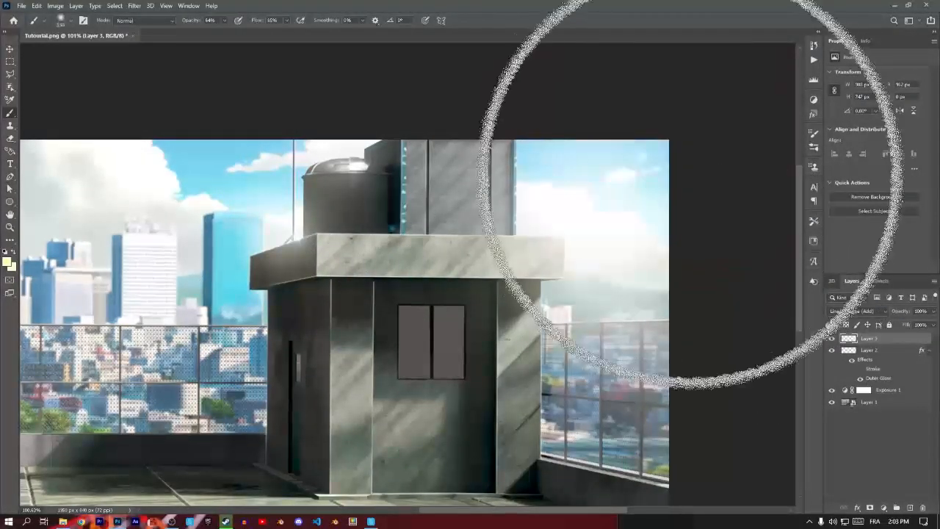
pyautogui.moveTo(546, 245); pyautogui.dragTo(599, 143)
# Add a new layer above the broad light layer and set its blend mode to Linear Dodge (Add).
pyautogui.moveTo(516, 238); pyautogui.dragTo(425, 242)
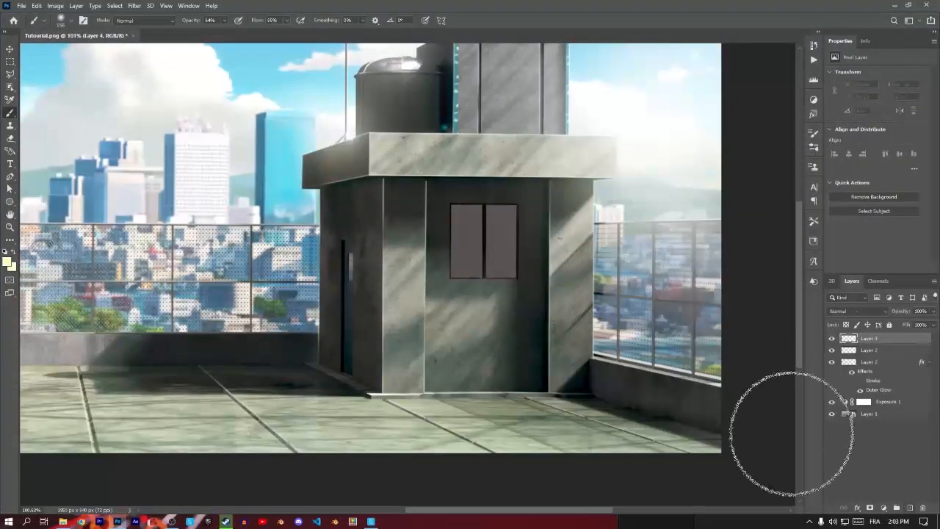
pyautogui.scroll(5, 375, 209)
pyautogui.moveTo(382, 201); pyautogui.dragTo(451, 295)
pyautogui.scroll(7, 453, 291)
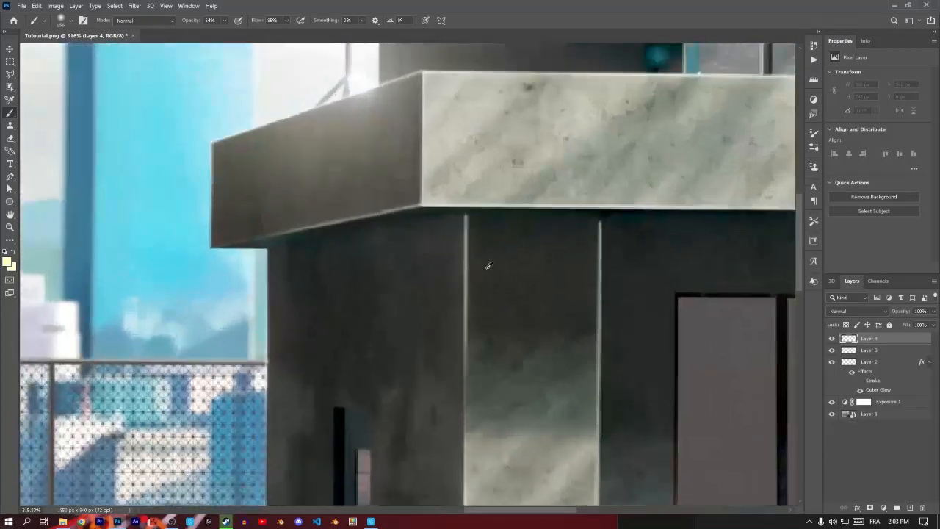
pyautogui.moveTo(507, 256); pyautogui.dragTo(422, 279)
pyautogui.scroll(4, 457, 261)
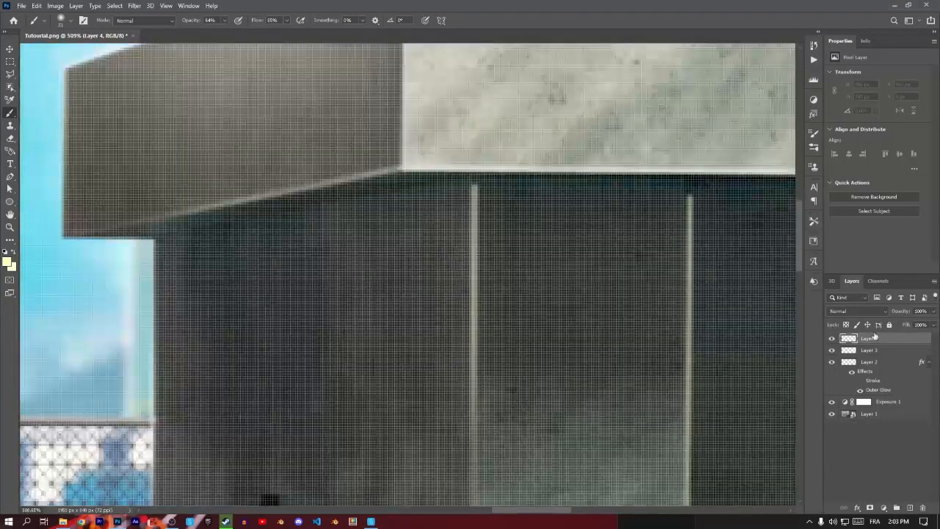
pyautogui.click(866, 310)
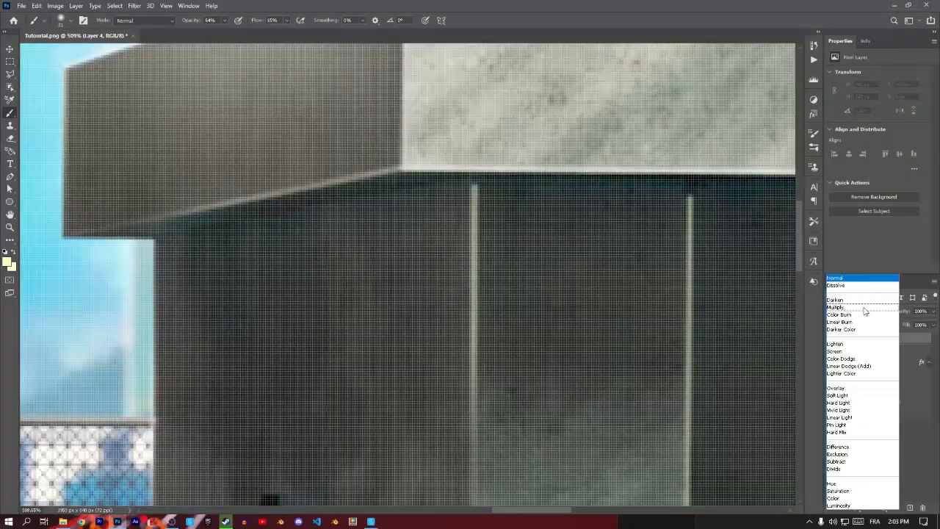
pyautogui.click(857, 368)
# Set the brush opacity to 31% and flow to 24%, then paint a soft glow down the building's front-left corner edge.
pyautogui.moveTo(475, 213); pyautogui.dragTo(514, 212)
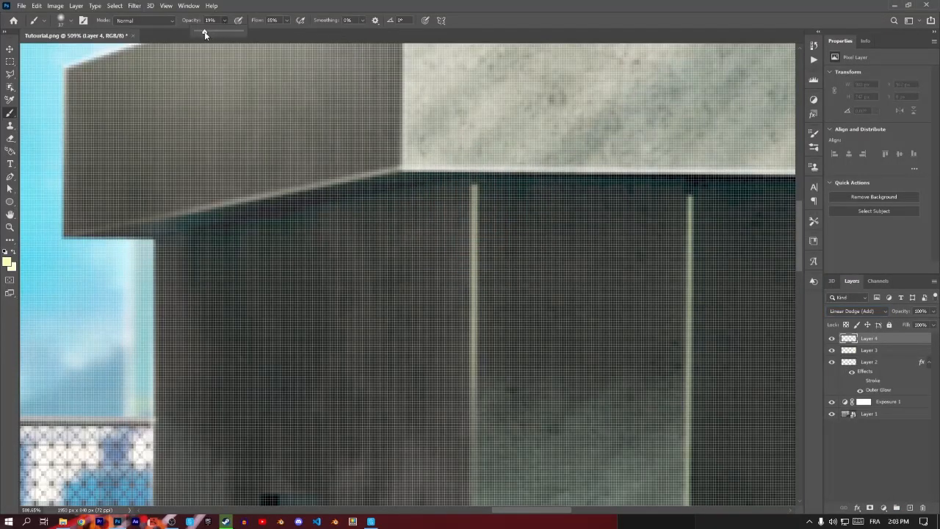
pyautogui.moveTo(204, 31); pyautogui.dragTo(260, 32)
pyautogui.moveTo(498, 374); pyautogui.dragTo(496, 76)
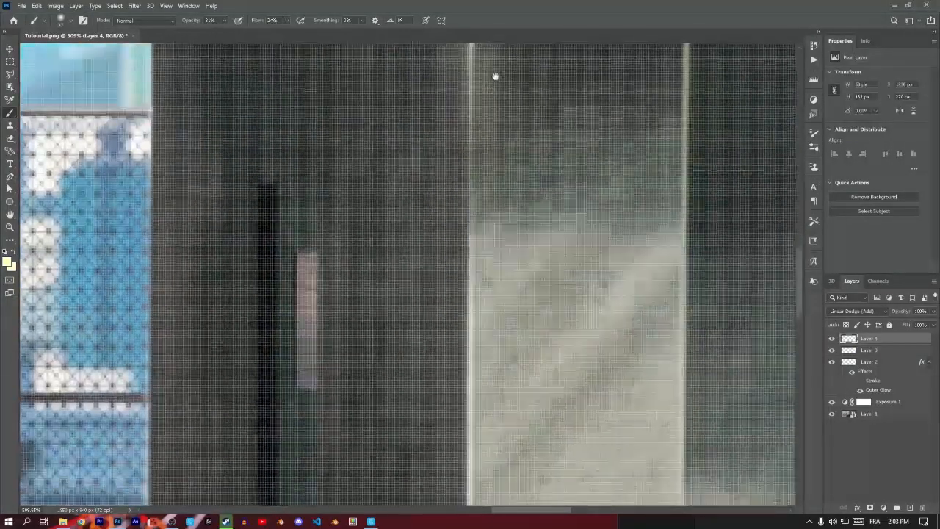
pyautogui.scroll(-7, 512, 195)
pyautogui.scroll(3, 497, 179)
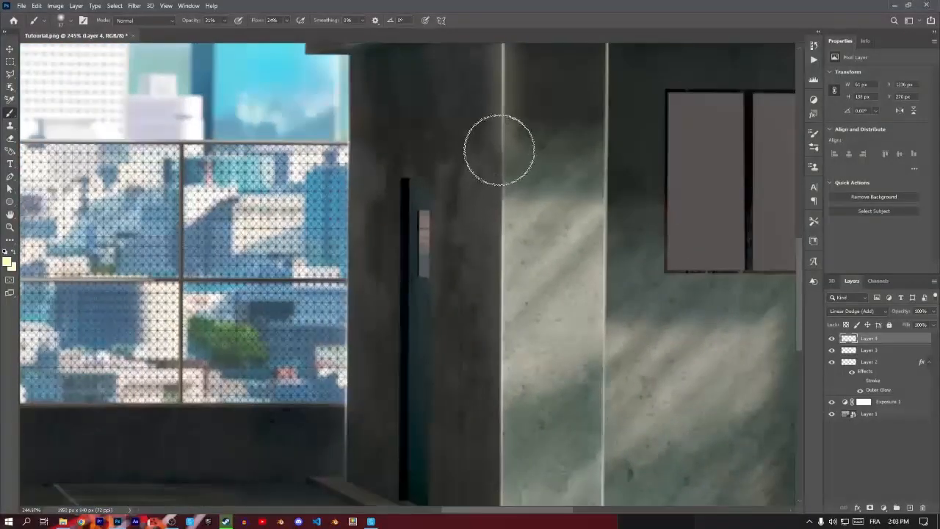
pyautogui.scroll(-3, 529, 301)
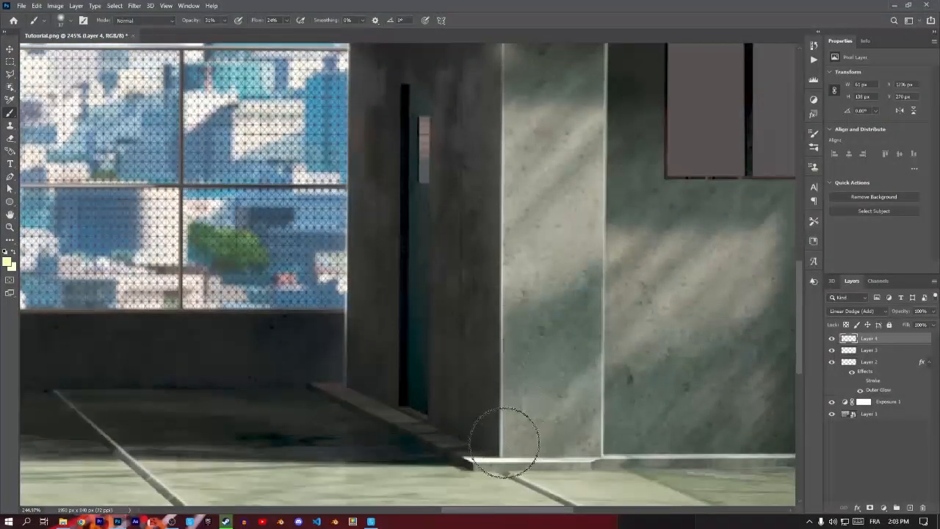
pyautogui.keyDown('shift'); pyautogui.click(504, 443); pyautogui.keyUp('shift')
# Paint a soft glow along the top and middle rails of the rear fence.
pyautogui.moveTo(476, 90)
pyautogui.mouseDown()
pyautogui.moveTo(561, 290)
pyautogui.moveTo(695, 296)
pyautogui.mouseUp()
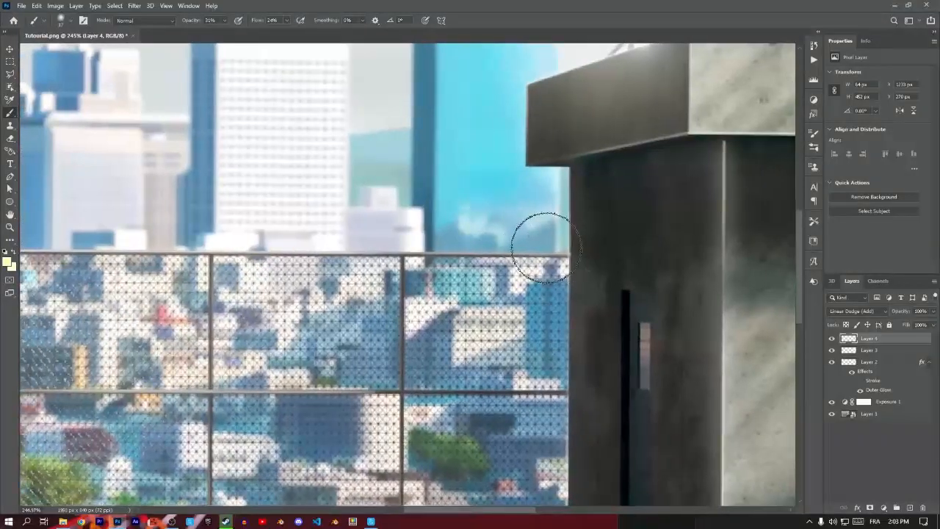
pyautogui.moveTo(215, 250); pyautogui.dragTo(260, 257)
pyautogui.moveTo(533, 244); pyautogui.dragTo(600, 237)
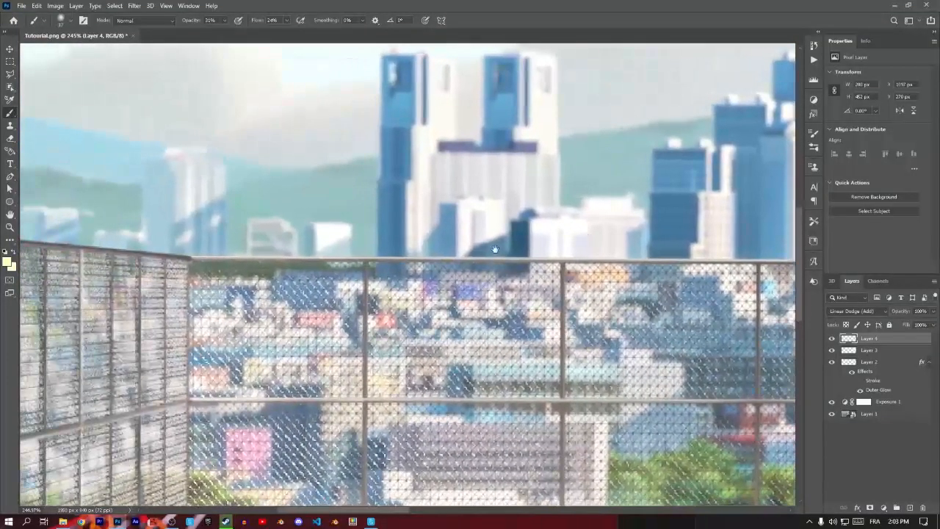
pyautogui.moveTo(206, 249); pyautogui.dragTo(269, 271)
pyautogui.moveTo(563, 325); pyautogui.dragTo(480, 220)
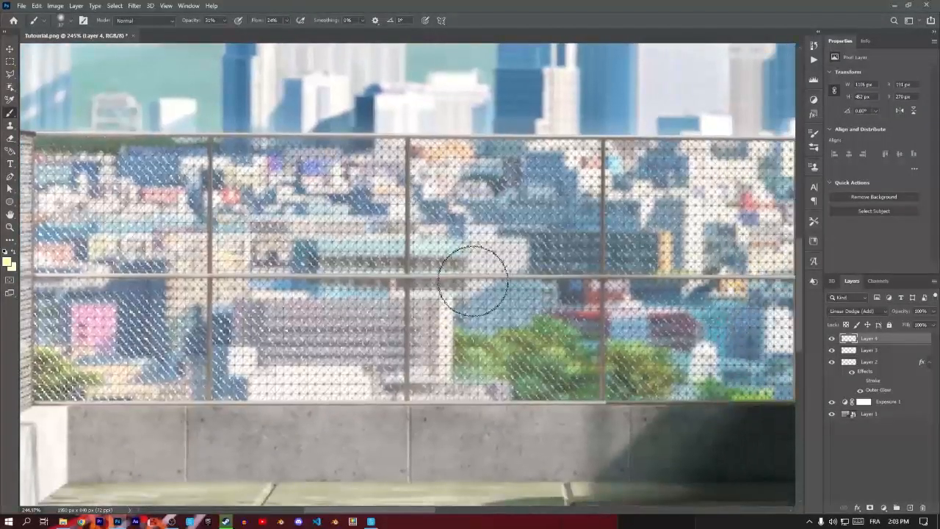
pyautogui.keyDown('shift'); pyautogui.click(34, 281); pyautogui.keyUp('shift')
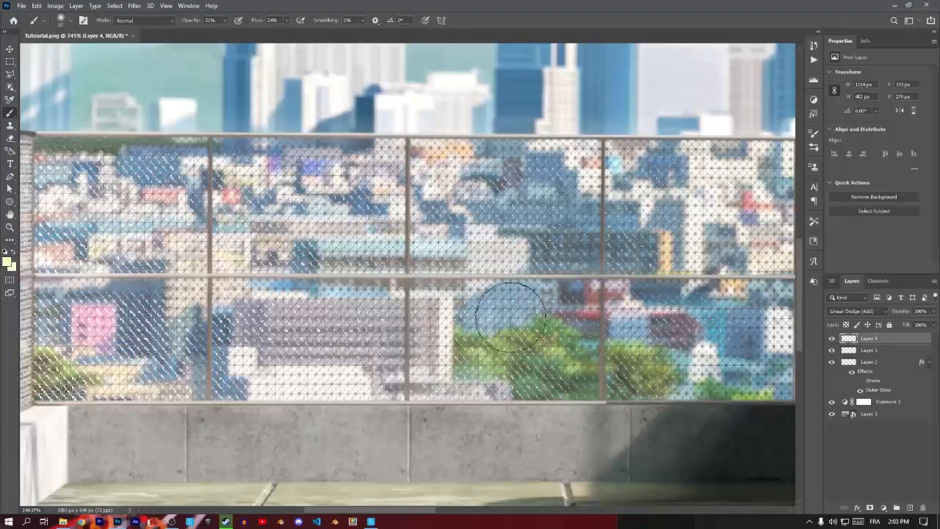
pyautogui.moveTo(497, 317); pyautogui.dragTo(191, 317)
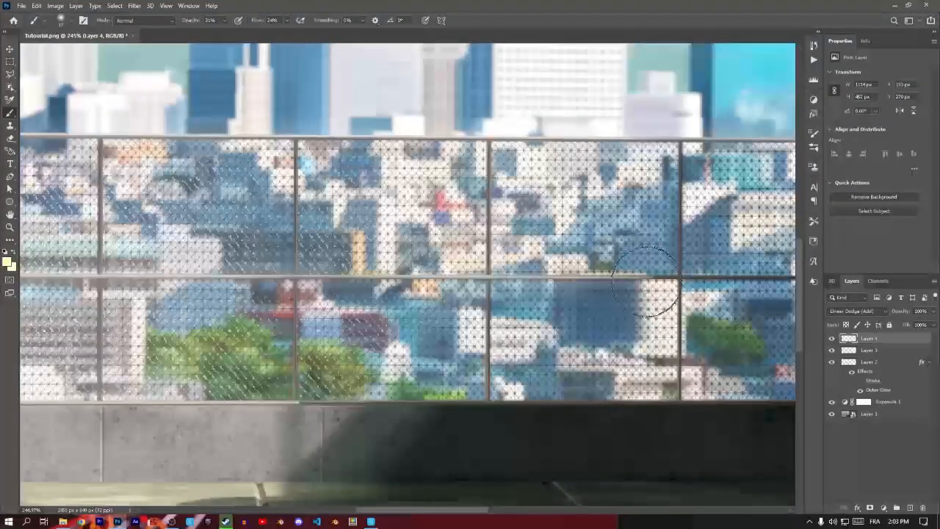
# Paint straight soft glows along the vertical posts of the left side fence.
pyautogui.moveTo(194, 278)
pyautogui.mouseDown()
pyautogui.moveTo(530, 289)
pyautogui.moveTo(493, 180)
pyautogui.moveTo(515, 304)
pyautogui.mouseUp()
pyautogui.click(369, 127)
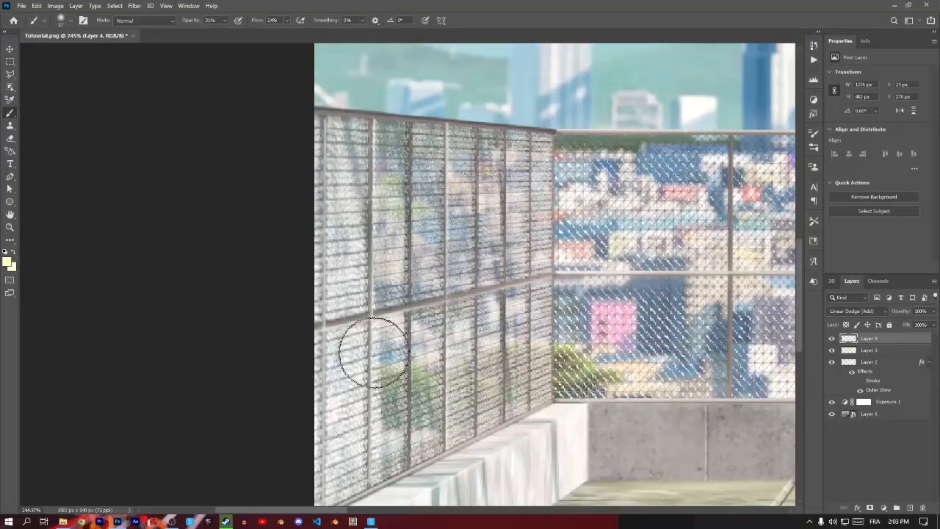
pyautogui.keyDown('shift'); pyautogui.click(374, 473); pyautogui.keyUp('shift')
pyautogui.click(451, 448)
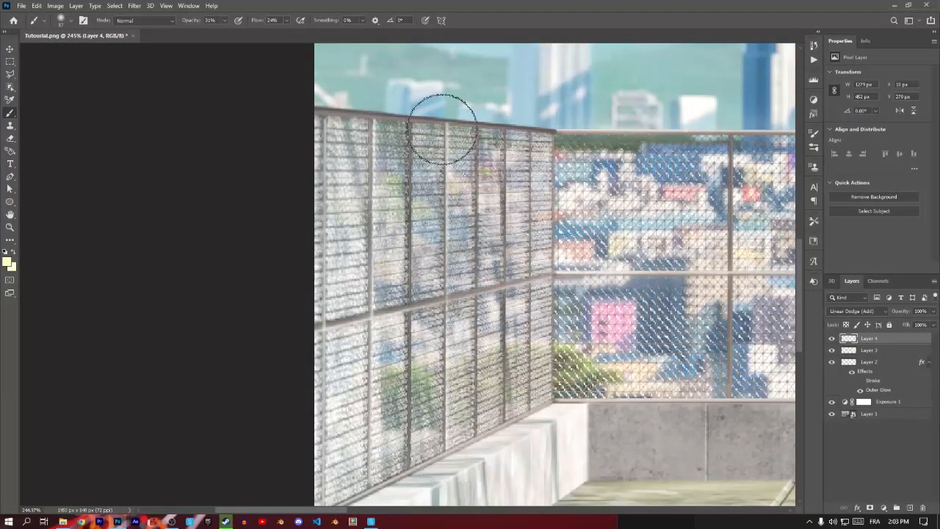
pyautogui.keyDown('shift'); pyautogui.click(443, 130); pyautogui.keyUp('shift')
pyautogui.click(338, 487)
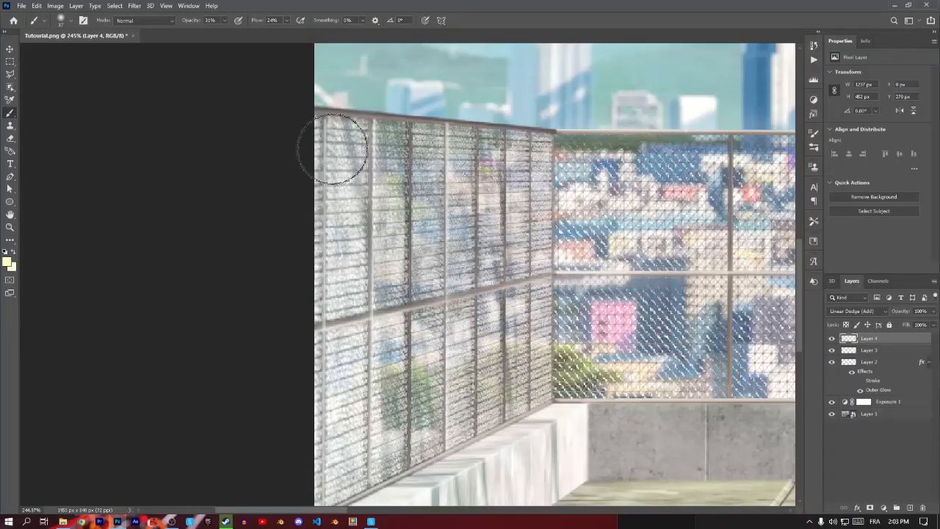
# Add more soft light on the left fence and, with a much larger brush, beside the building's right edge.
pyautogui.scroll(-5, 364, 189)
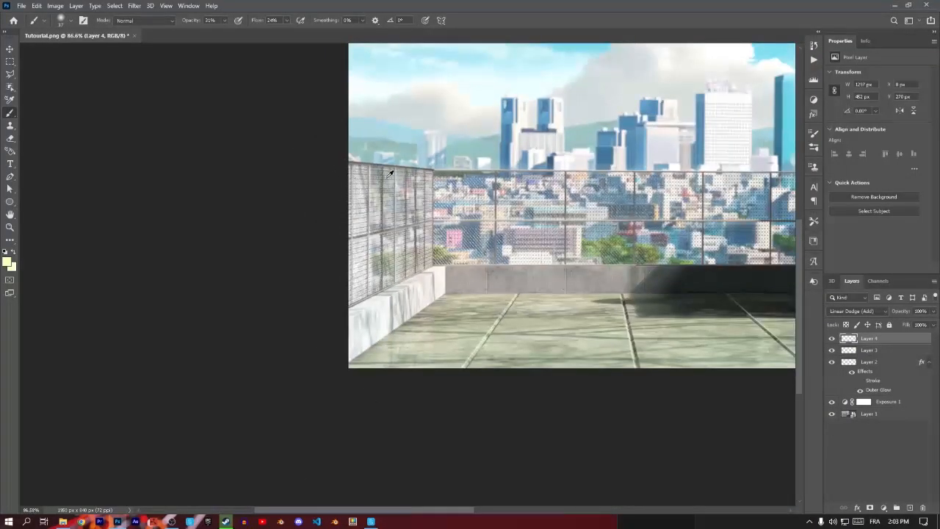
pyautogui.moveTo(413, 187); pyautogui.dragTo(431, 190)
pyautogui.scroll(3, 388, 196)
pyautogui.moveTo(334, 189); pyautogui.dragTo(352, 258)
pyautogui.click(349, 185)
pyautogui.moveTo(724, 335)
pyautogui.mouseDown()
pyautogui.moveTo(460, 325)
pyautogui.moveTo(300, 292)
pyautogui.mouseUp()
pyautogui.moveTo(709, 273)
pyautogui.mouseDown()
pyautogui.moveTo(427, 293)
pyautogui.moveTo(376, 327)
pyautogui.mouseUp()
pyautogui.click(548, 243)
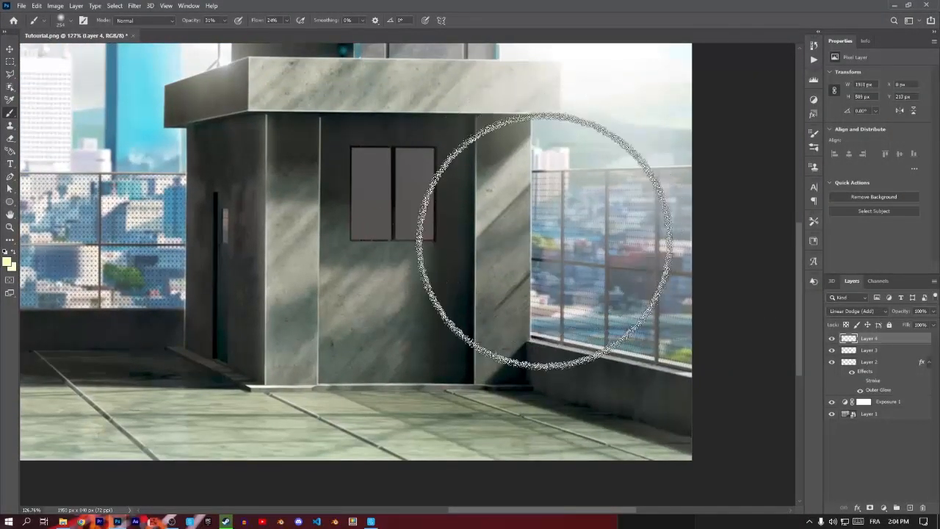
# Reduce the brush size and paint a soft glow along the left edge of the building's right pillar.
pyautogui.scroll(4, 507, 239)
pyautogui.scroll(2, 503, 241)
pyautogui.moveTo(502, 235)
pyautogui.mouseDown()
pyautogui.moveTo(388, 263)
pyautogui.moveTo(401, 264)
pyautogui.mouseUp()
pyautogui.moveTo(462, 466)
pyautogui.mouseDown()
pyautogui.moveTo(436, 472)
pyautogui.moveTo(462, 482)
pyautogui.mouseUp()
pyautogui.click(456, 479)
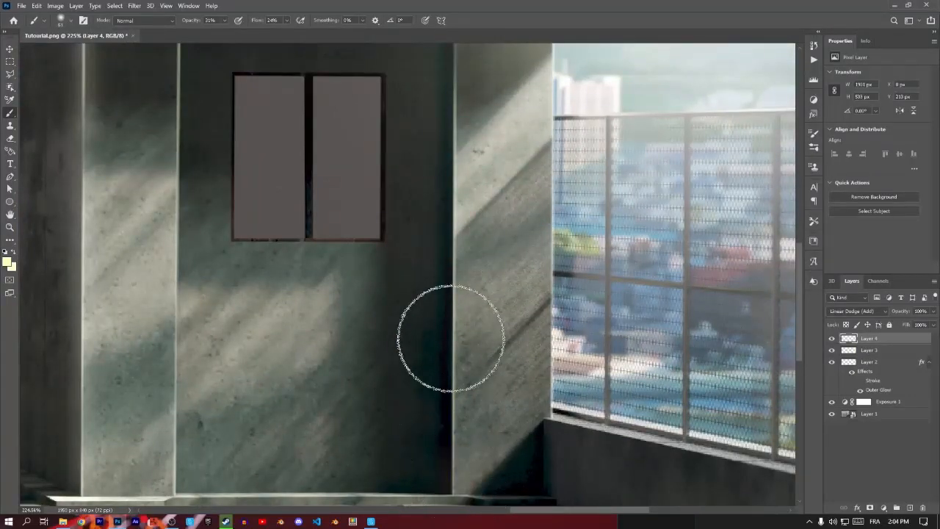
pyautogui.scroll(1, 499, 186)
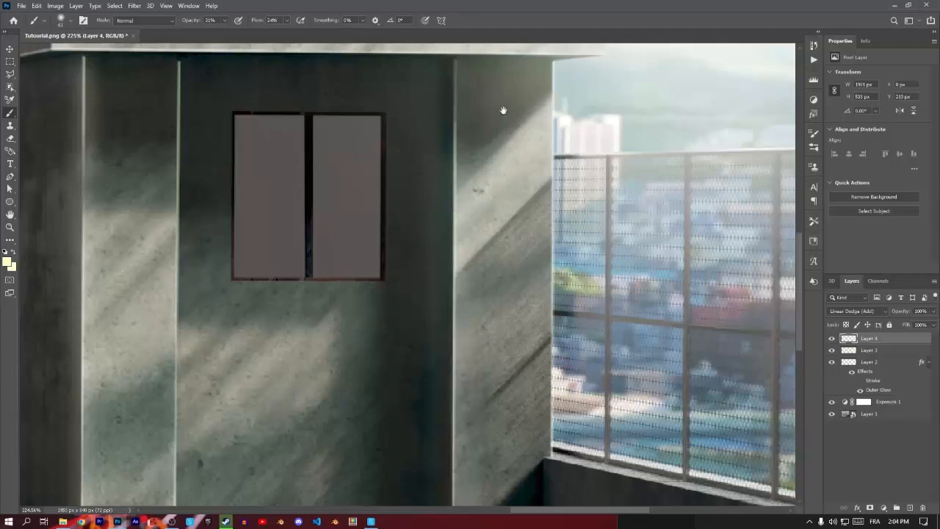
# Paint soft glows along the right and left vertical edges of the grey tower above the ledge.
pyautogui.moveTo(499, 218); pyautogui.dragTo(503, 426)
pyautogui.moveTo(554, 213)
pyautogui.mouseDown()
pyautogui.moveTo(546, 360)
pyautogui.moveTo(558, 437)
pyautogui.mouseUp()
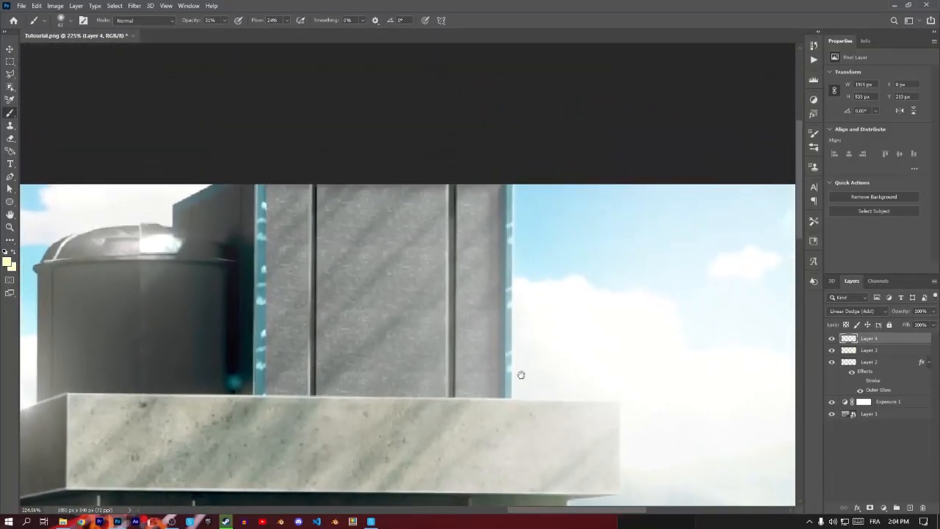
pyautogui.click(510, 382)
pyautogui.moveTo(511, 229); pyautogui.dragTo(515, 207)
pyautogui.moveTo(255, 368); pyautogui.dragTo(267, 200)
pyautogui.moveTo(253, 304); pyautogui.dragTo(507, 340)
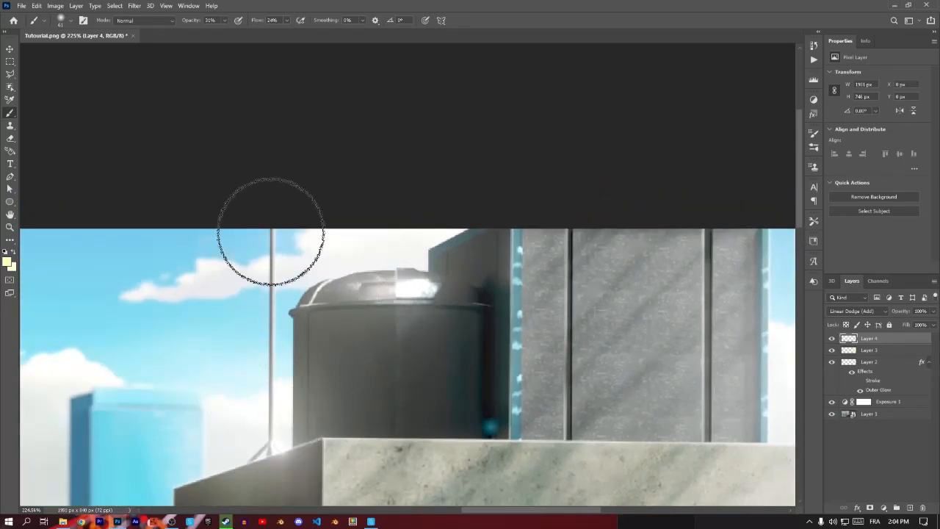
# Paint a soft glow down the building's left outer edge, beside the rear fence.
pyautogui.moveTo(263, 369); pyautogui.dragTo(344, 221)
pyautogui.moveTo(291, 441); pyautogui.dragTo(413, 219)
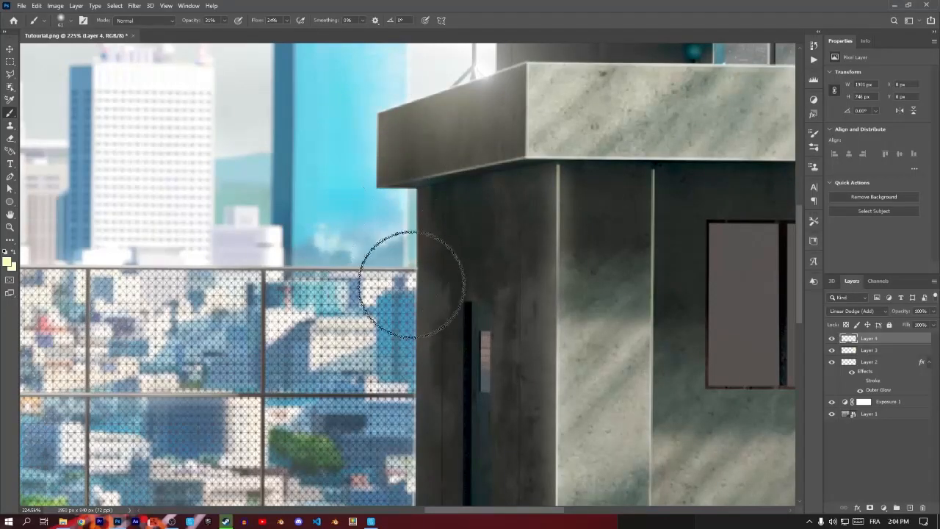
pyautogui.scroll(-2, 502, 342)
pyautogui.scroll(-2, 502, 341)
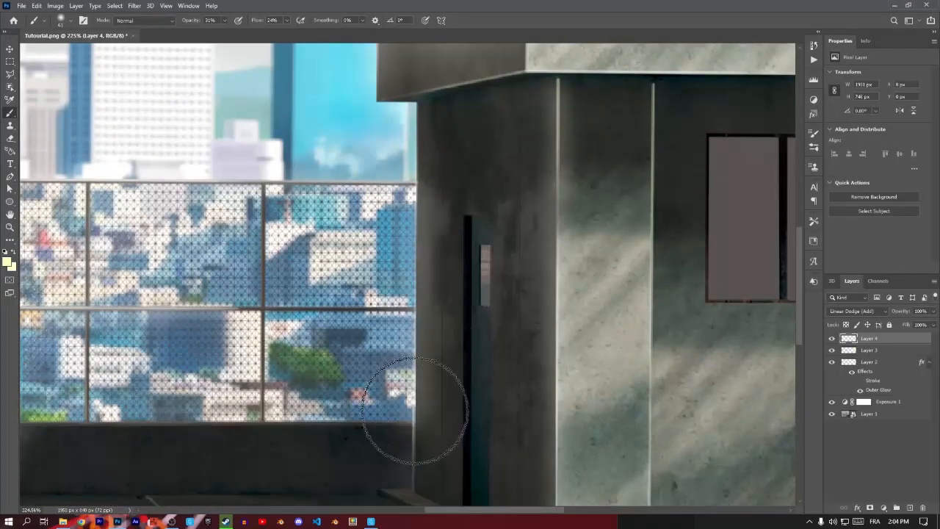
pyautogui.scroll(-3, 490, 323)
# Toggle the visibility of Layer 4 repeatedly to compare the full scene with and without the soft edge glow.
pyautogui.scroll(-2, 489, 324)
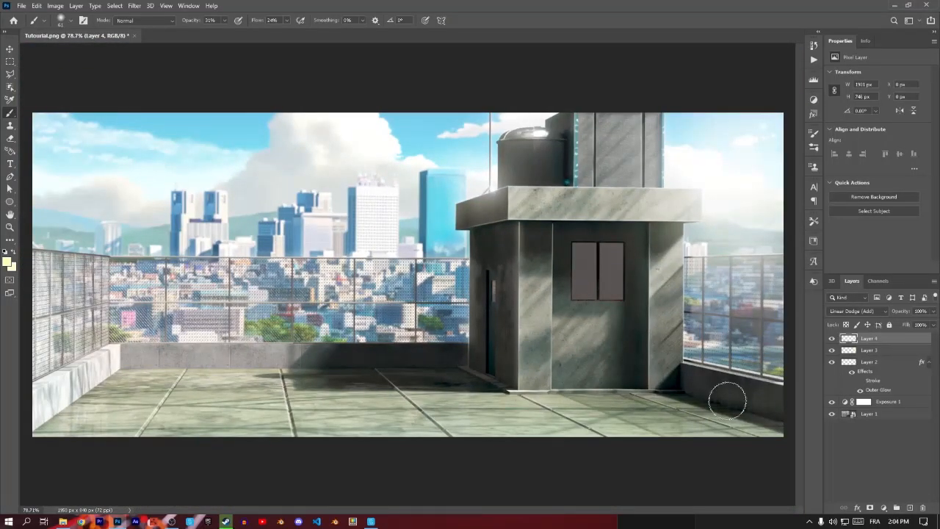
pyautogui.click(831, 338)
pyautogui.click(828, 339)
pyautogui.click(829, 339)
pyautogui.click(829, 338)
pyautogui.click(829, 338)
pyautogui.click(829, 339)
pyautogui.click(828, 339)
pyautogui.click(829, 339)
pyautogui.click(832, 339)
pyautogui.click(832, 339)
# Toggle the highlight layers and Layer 1, then isolate Layer 1 to compare the original render with the edited scene.
pyautogui.click(833, 362)
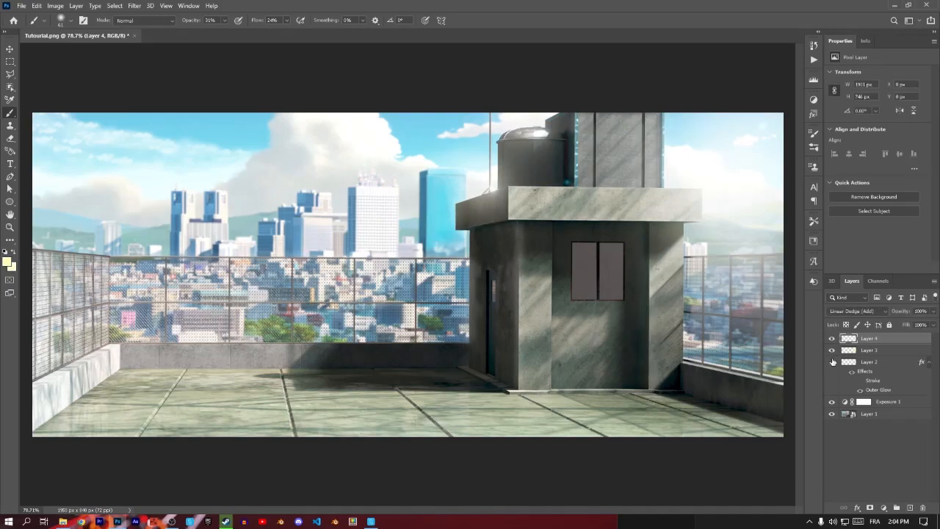
pyautogui.moveTo(831, 359); pyautogui.dragTo(832, 339)
pyautogui.click(831, 414)
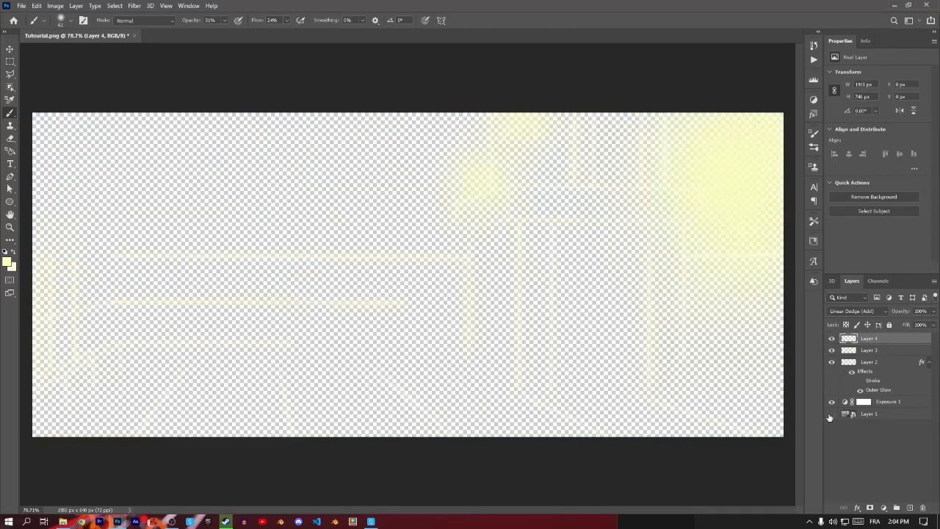
pyautogui.click(832, 414)
pyautogui.keyDown('alt'); pyautogui.click(831, 415); pyautogui.keyUp('alt')
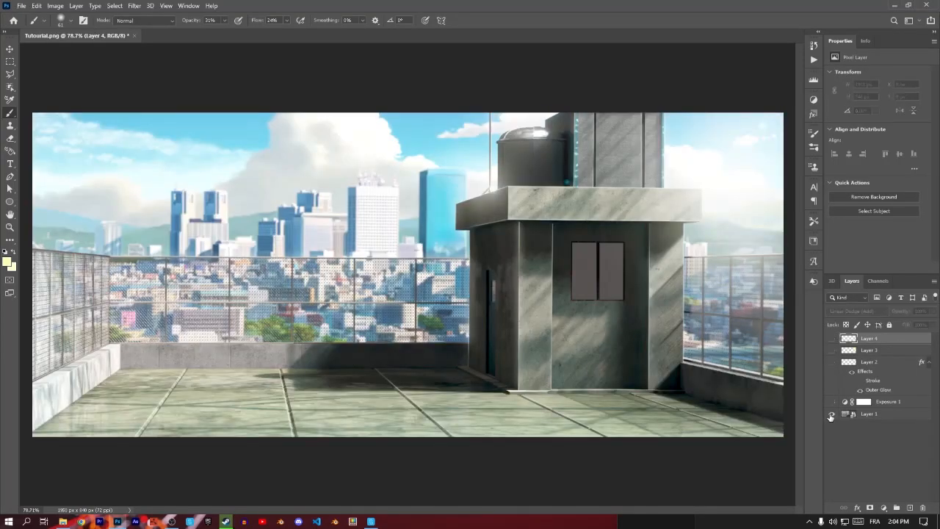
# Alternate between Layer 1 alone and all layers to compare the original render with the edit, and deselect all layers.
pyautogui.keyDown('alt'); pyautogui.click(831, 415); pyautogui.keyUp('alt')
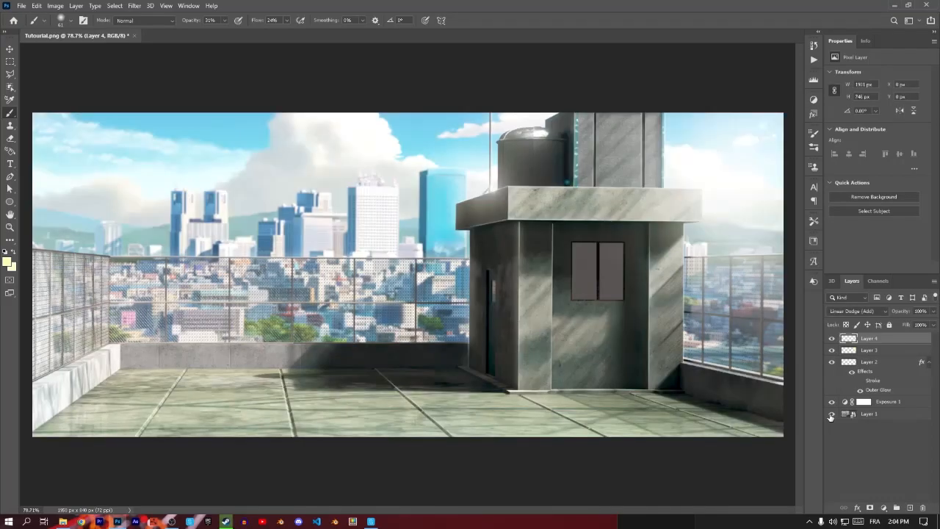
pyautogui.keyDown('alt'); pyautogui.click(832, 415); pyautogui.keyUp('alt')
pyautogui.keyDown('alt'); pyautogui.click(832, 414); pyautogui.keyUp('alt')
pyautogui.keyDown('alt'); pyautogui.click(832, 415); pyautogui.keyUp('alt')
pyautogui.keyDown('alt'); pyautogui.click(831, 415); pyautogui.keyUp('alt')
pyautogui.click(869, 463)
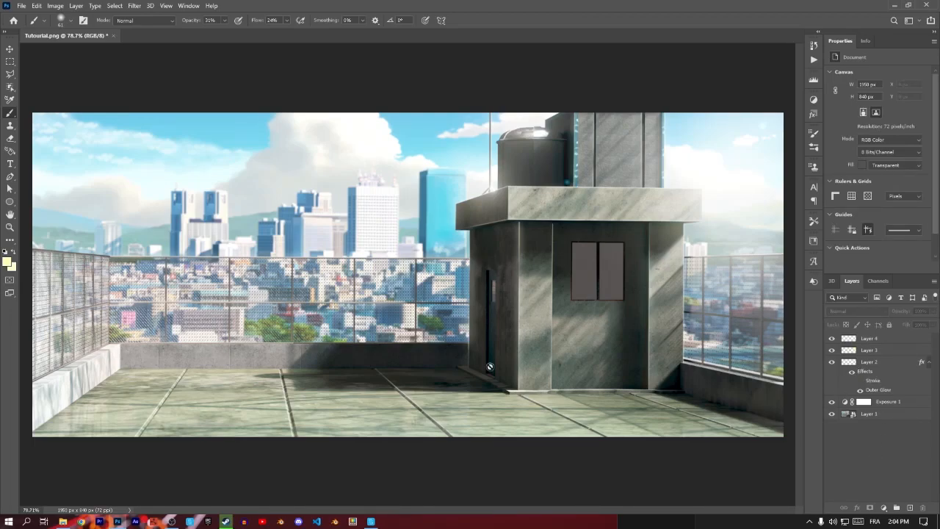
# Add a new layer above Layer 4 and lower its fill to 29%.
pyautogui.scroll(5, 492, 367)
pyautogui.click(911, 508)
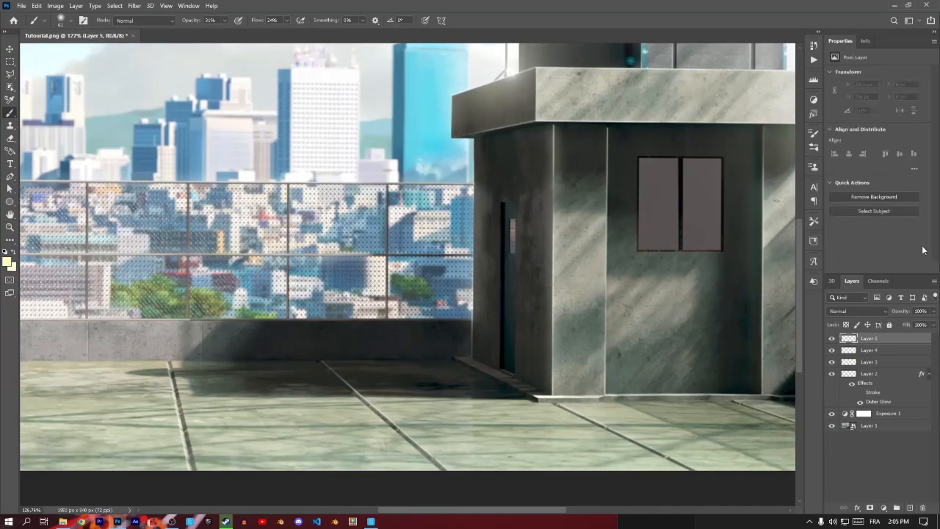
pyautogui.click(934, 325)
pyautogui.scroll(6, 122, 177)
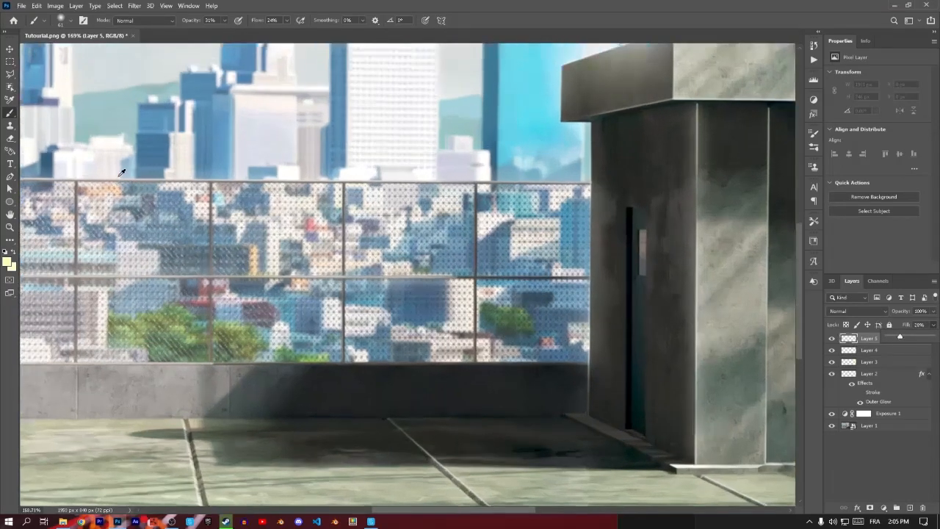
# Choose the Soft Round Pressure Size brush and raise its hardness to 5%.
pyautogui.rightClick(450, 302)
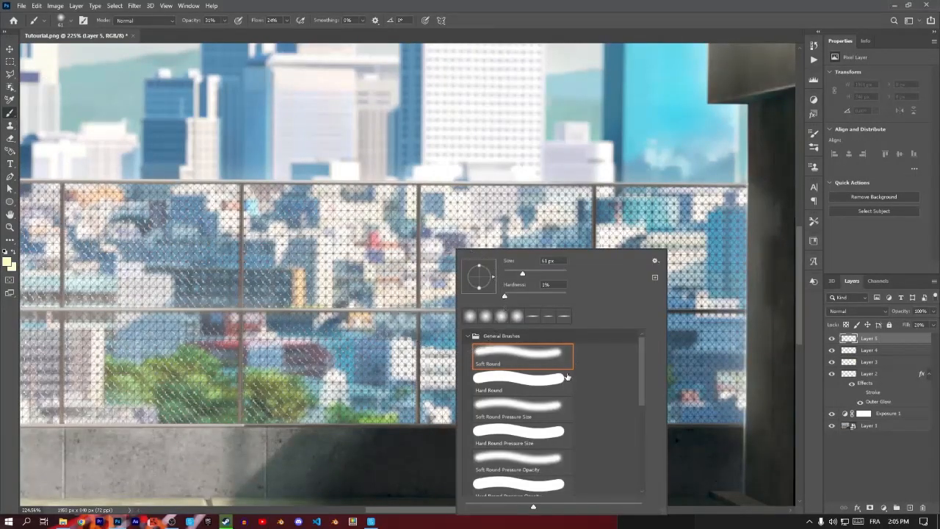
pyautogui.click(499, 411)
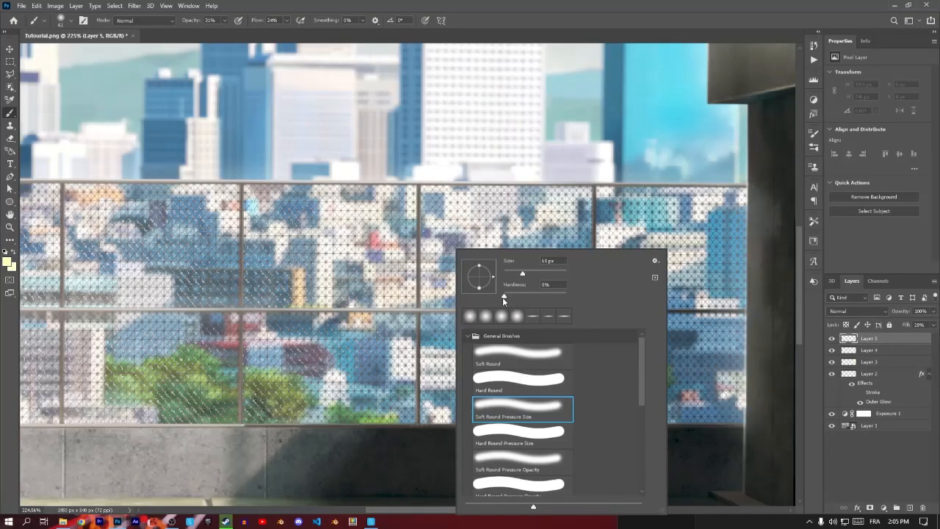
pyautogui.moveTo(505, 298); pyautogui.dragTo(512, 301)
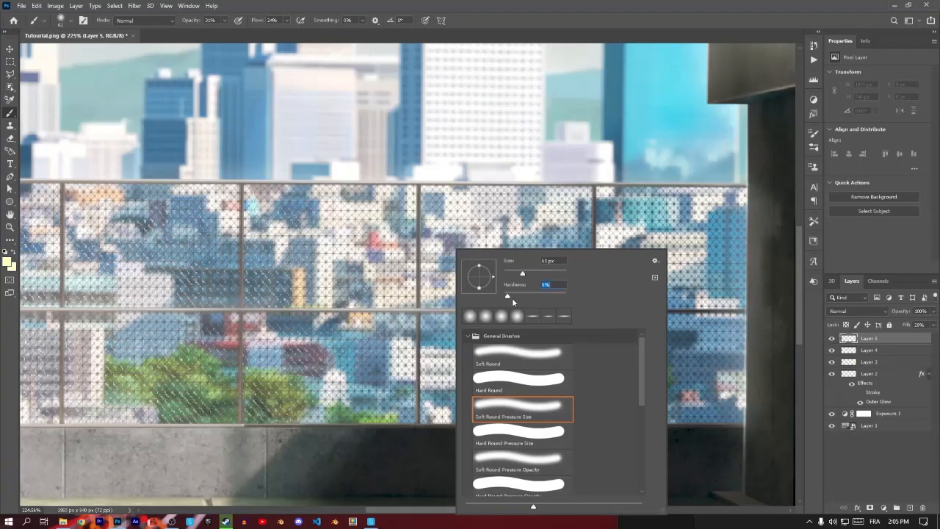
pyautogui.press('Return')
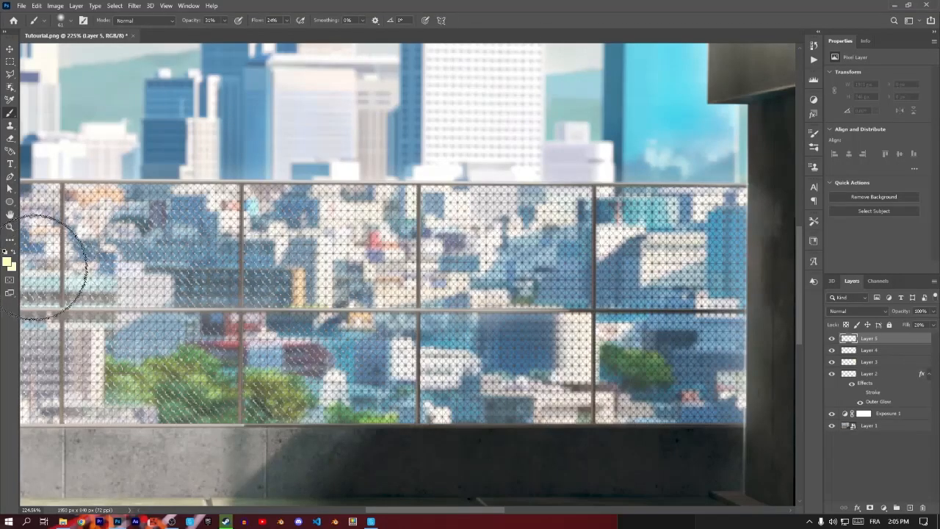
# Change the foreground colour to light cyan, b1fcff.
pyautogui.click(8, 261)
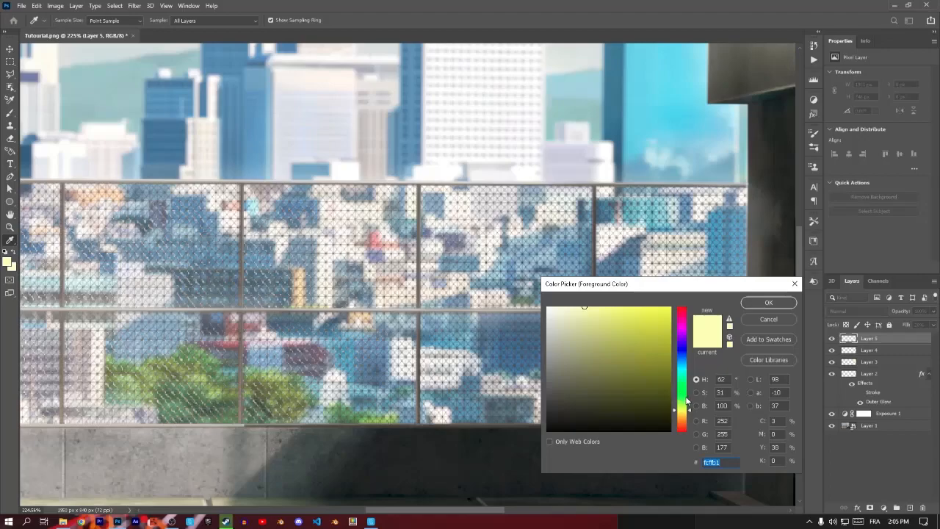
pyautogui.moveTo(688, 400); pyautogui.dragTo(689, 376)
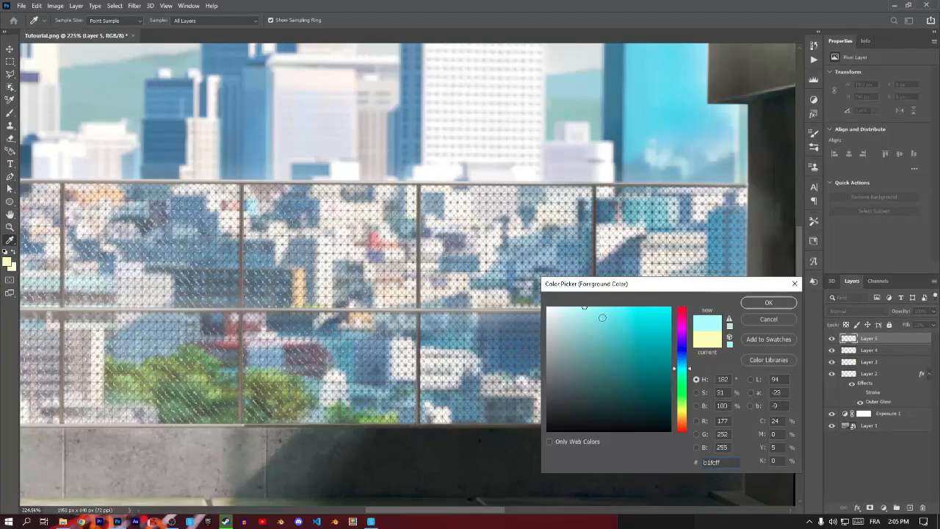
pyautogui.click(768, 302)
# Reduce the brush size to 25 px and flatten its tip into a thin horizontal ellipse.
pyautogui.scroll(-3, 466, 220)
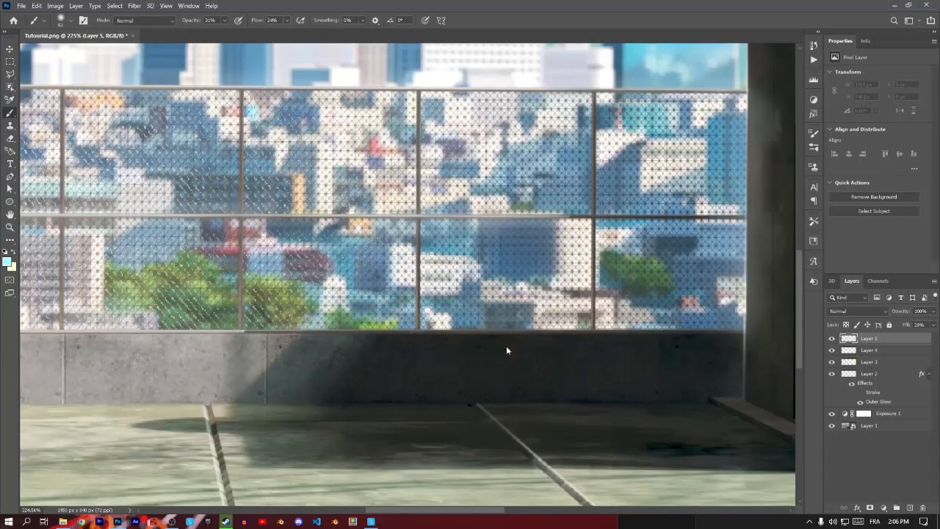
pyautogui.rightClick(496, 352)
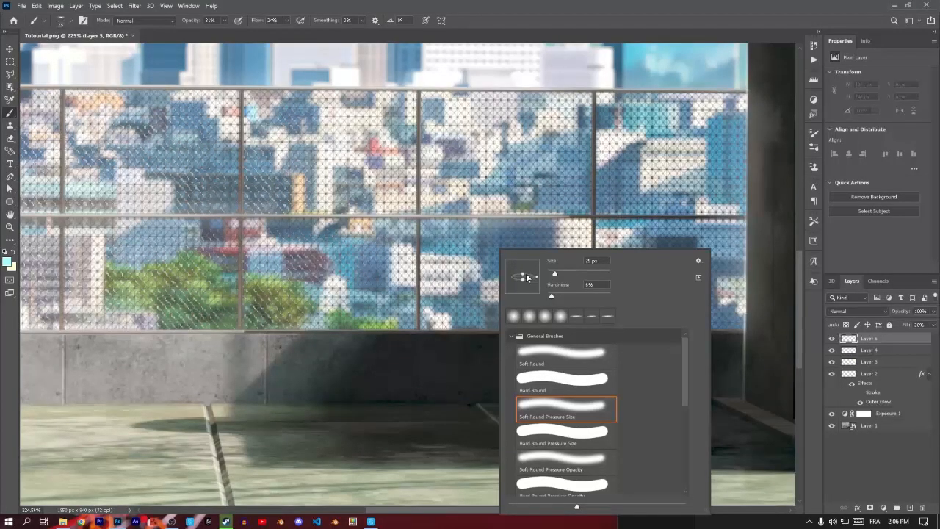
pyautogui.click(799, 5)
# Paint a cyan outline around the stepped left end of the building's shadow on the rooftop floor.
pyautogui.scroll(9, 269, 417)
pyautogui.keyDown('alt'); pyautogui.rightClick(247, 392); pyautogui.keyUp('alt')
pyautogui.moveTo(210, 394)
pyautogui.mouseDown()
pyautogui.moveTo(258, 369)
pyautogui.moveTo(379, 340)
pyautogui.mouseUp()
pyautogui.click(374, 345)
pyautogui.click(374, 355)
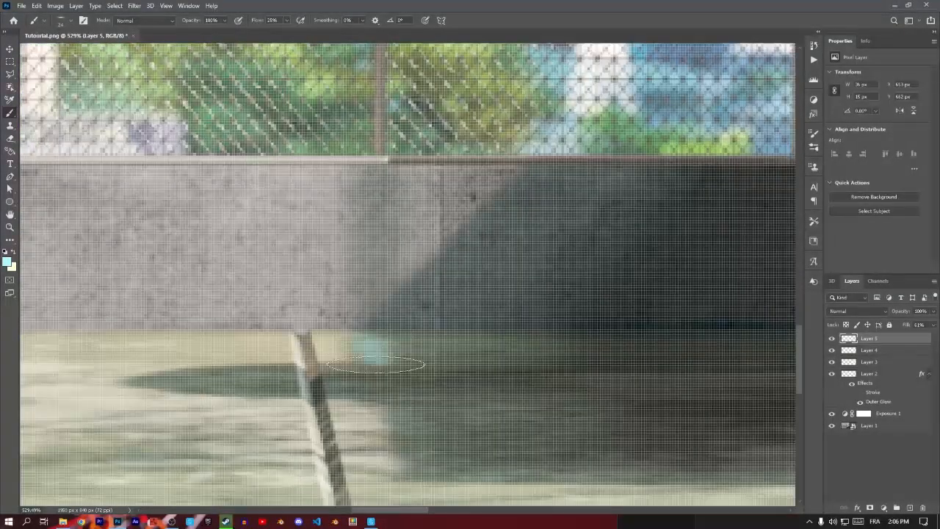
pyautogui.moveTo(300, 367)
pyautogui.mouseDown()
pyautogui.moveTo(169, 374)
pyautogui.moveTo(206, 387)
pyautogui.moveTo(413, 400)
pyautogui.mouseUp()
pyautogui.moveTo(426, 473); pyautogui.dragTo(404, 412)
# Continue the cyan line straight along the floor shadow's front edge to the corner of the building's base.
pyautogui.moveTo(545, 437); pyautogui.dragTo(149, 336)
pyautogui.keyDown('shift'); pyautogui.click(677, 376); pyautogui.keyUp('shift')
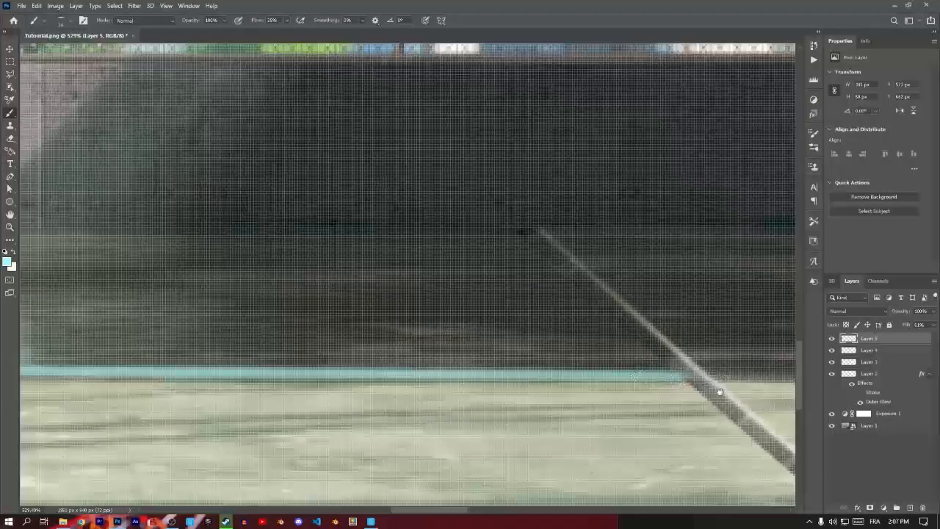
pyautogui.moveTo(720, 392); pyautogui.dragTo(40, 392)
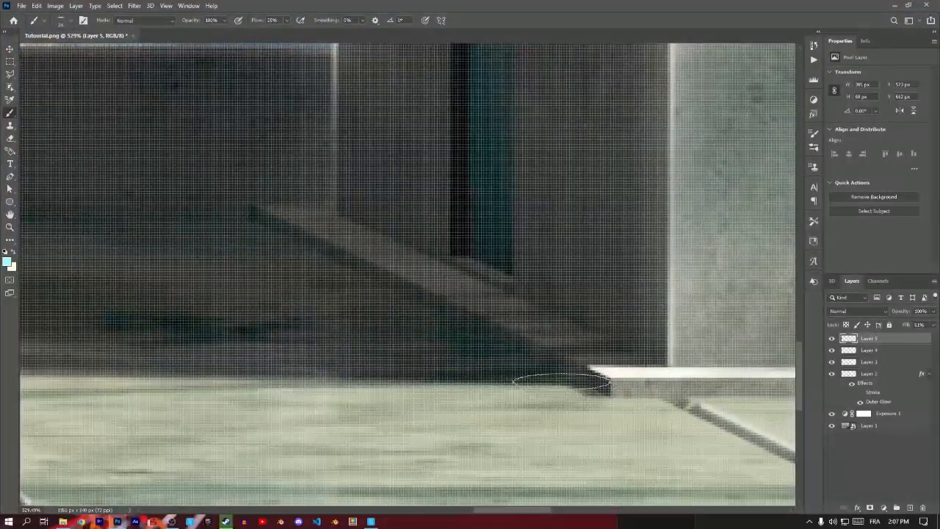
pyautogui.moveTo(619, 370)
pyautogui.mouseDown()
pyautogui.moveTo(620, 361)
pyautogui.moveTo(581, 371)
pyautogui.moveTo(602, 360)
pyautogui.mouseUp()
pyautogui.scroll(-8, 548, 350)
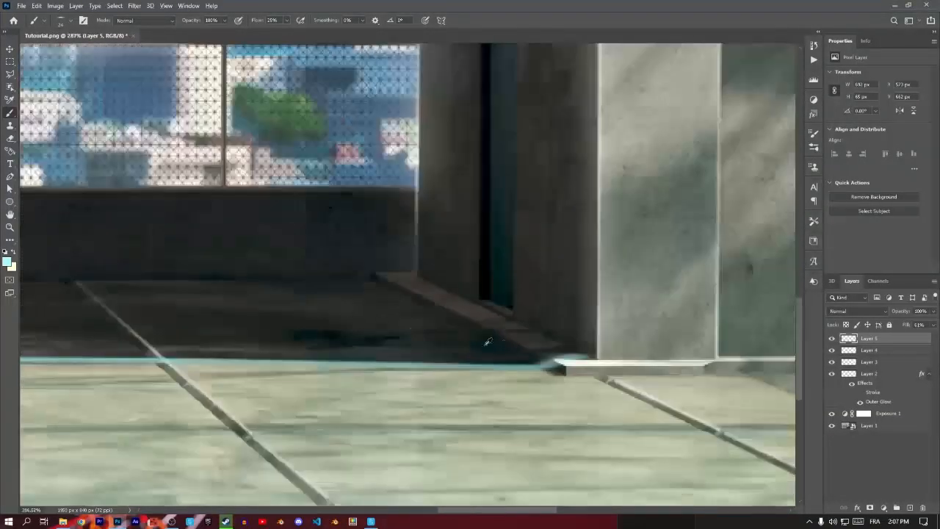
# Blend Layer 5 into the shadow by splitting the Blend If white sliders, This Layer at 201/255 and Underlying Layer at 0/255.
pyautogui.scroll(8, 424, 342)
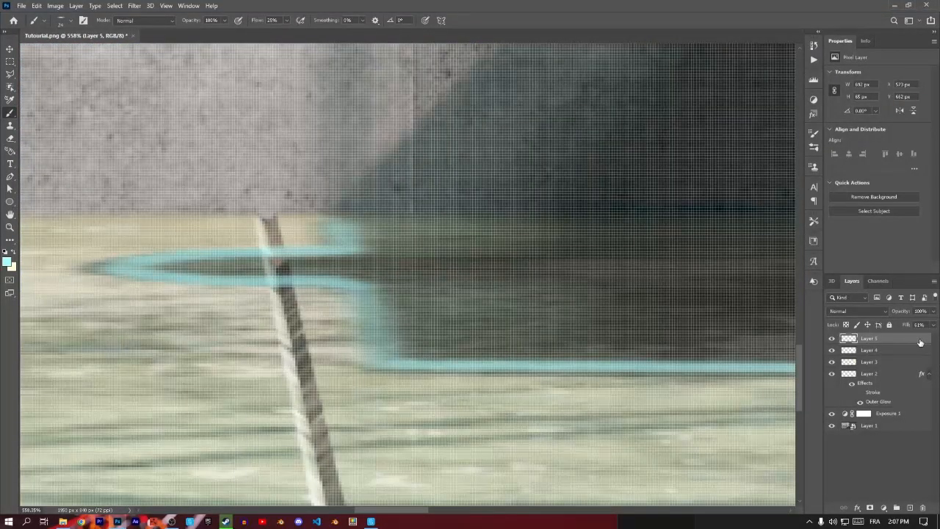
pyautogui.doubleClick(911, 351)
pyautogui.moveTo(568, 207); pyautogui.dragTo(815, 255)
pyautogui.moveTo(828, 424)
pyautogui.mouseDown()
pyautogui.moveTo(787, 425)
pyautogui.moveTo(835, 429)
pyautogui.moveTo(777, 423)
pyautogui.moveTo(841, 433)
pyautogui.moveTo(720, 445)
pyautogui.mouseUp()
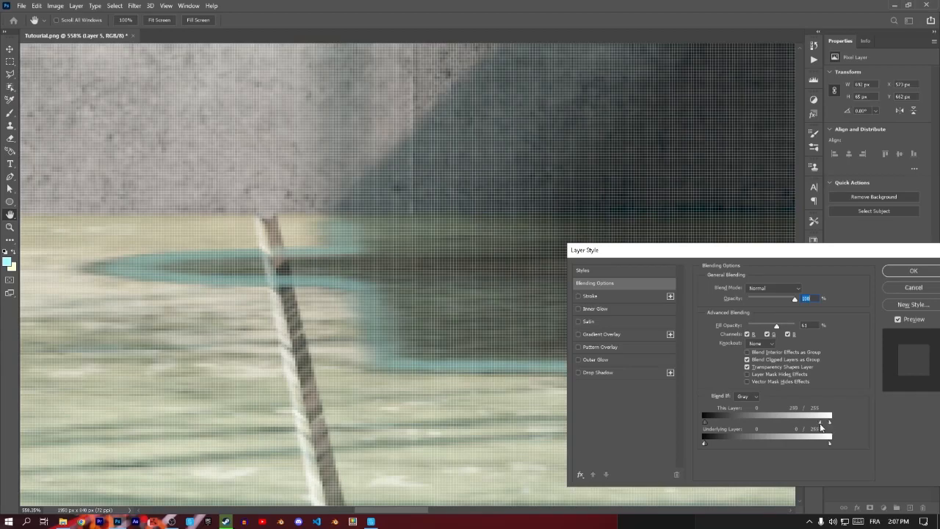
pyautogui.moveTo(822, 426); pyautogui.dragTo(775, 424)
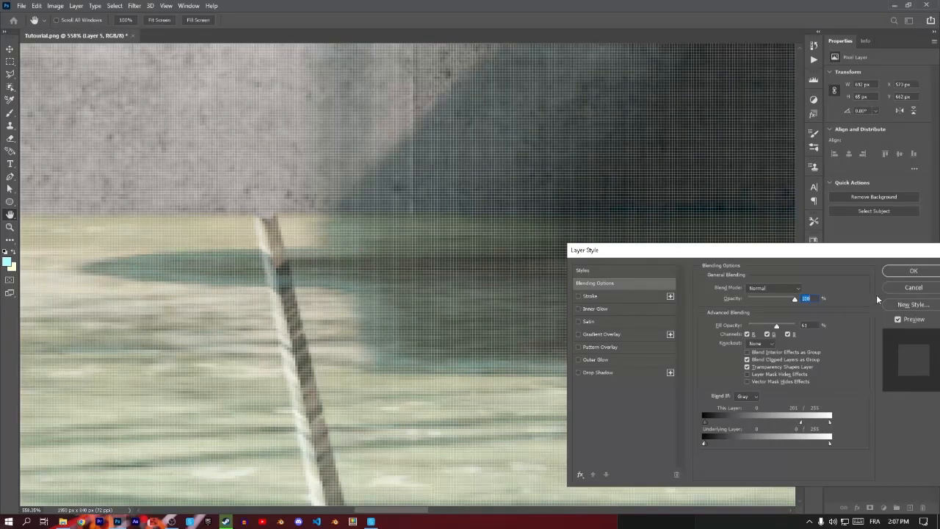
pyautogui.click(913, 270)
# Enlarge the brush and paint a soft cyan band along the diagonal shadow edge on the low rear wall.
pyautogui.scroll(-6, 367, 312)
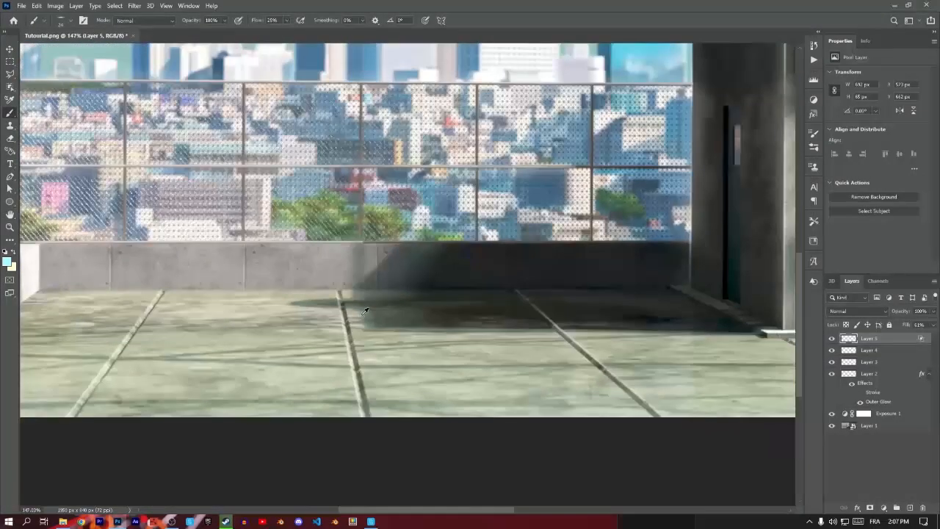
pyautogui.scroll(-2, 397, 303)
pyautogui.scroll(2, 460, 330)
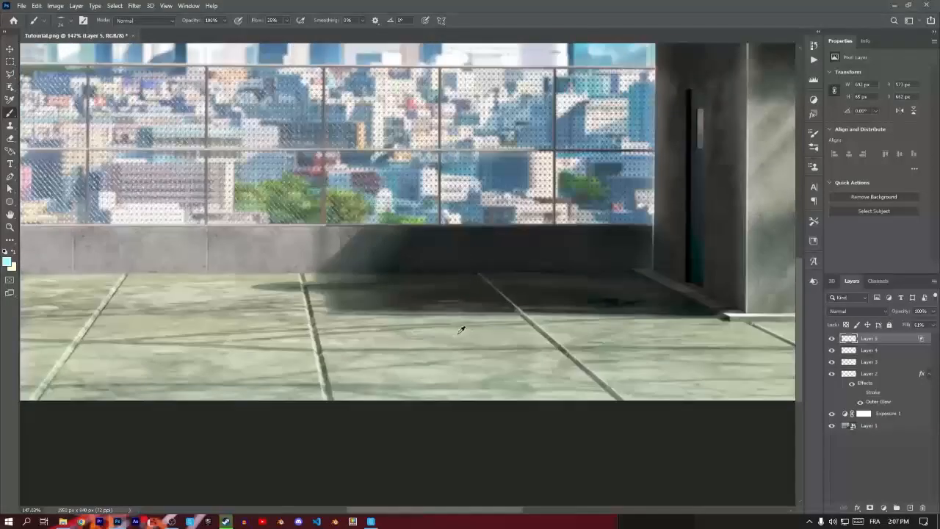
pyautogui.scroll(-3, 489, 326)
pyautogui.scroll(8, 441, 338)
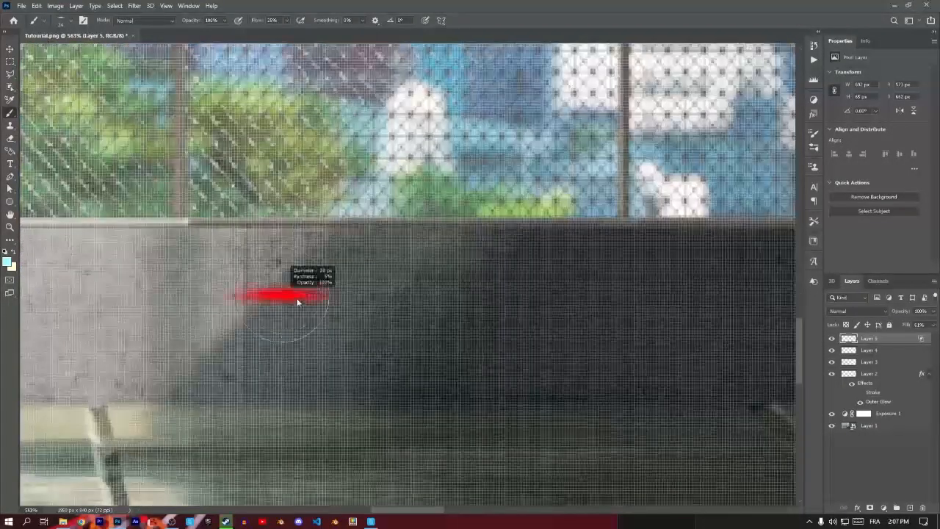
pyautogui.moveTo(298, 302); pyautogui.dragTo(302, 302)
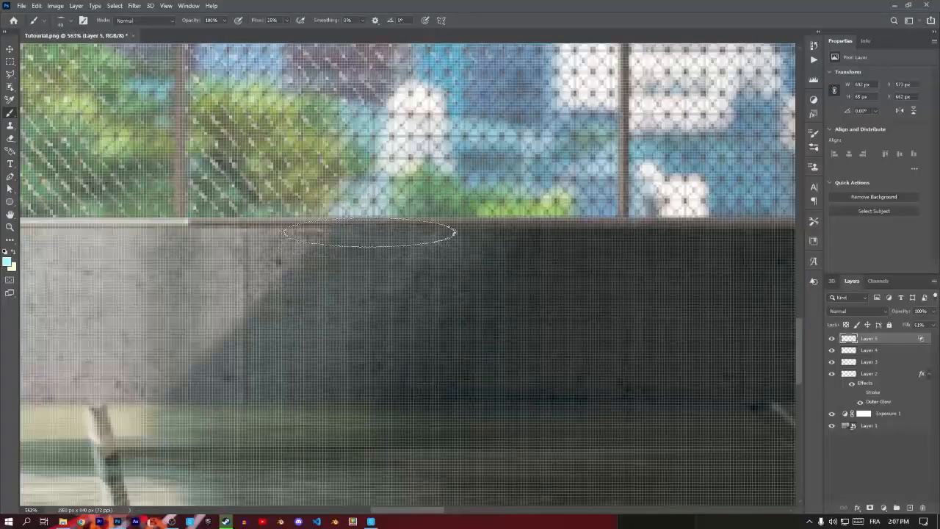
pyautogui.click(381, 238)
pyautogui.moveTo(387, 259); pyautogui.dragTo(398, 243)
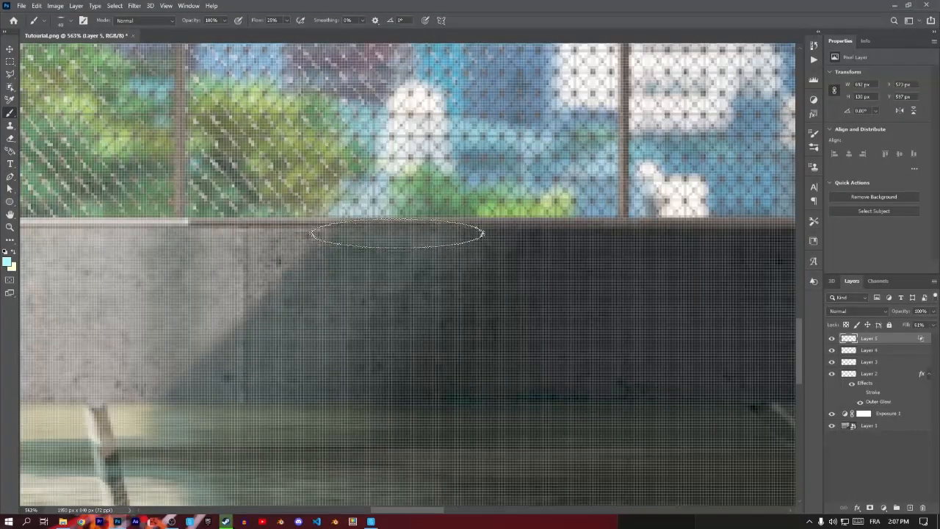
pyautogui.keyDown('shift'); pyautogui.click(223, 405); pyautogui.keyUp('shift')
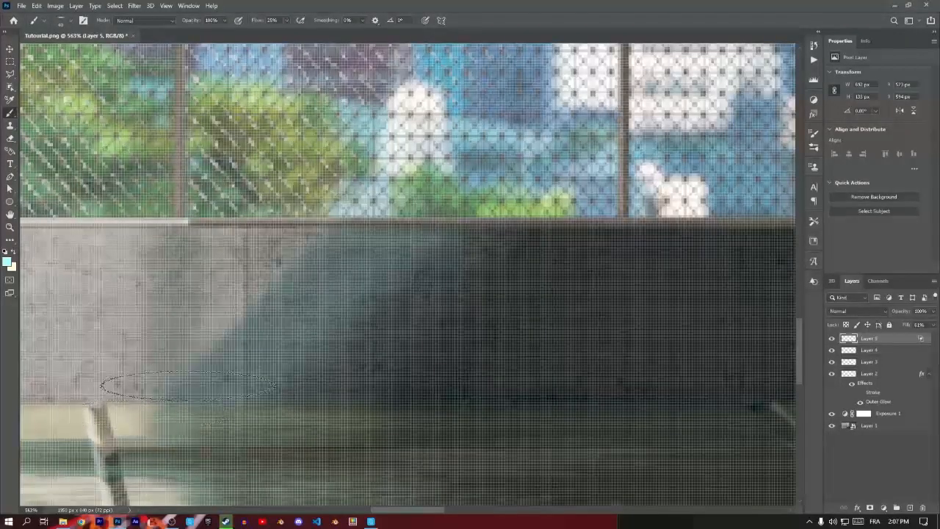
# Examine the cyan-tinted shadow edges on the rear wall and the floor up to the building's base.
pyautogui.scroll(-5, 323, 305)
pyautogui.scroll(5, 309, 267)
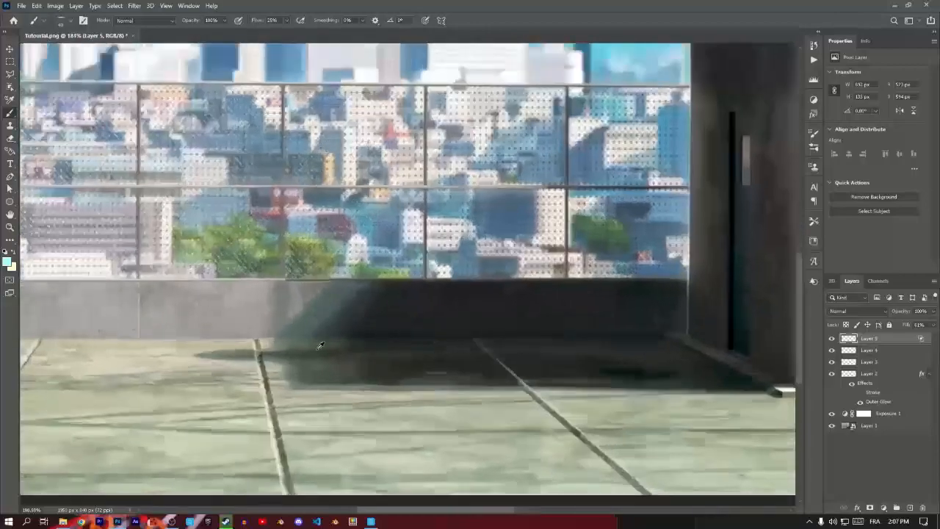
pyautogui.scroll(-6, 308, 268)
pyautogui.scroll(3, 343, 298)
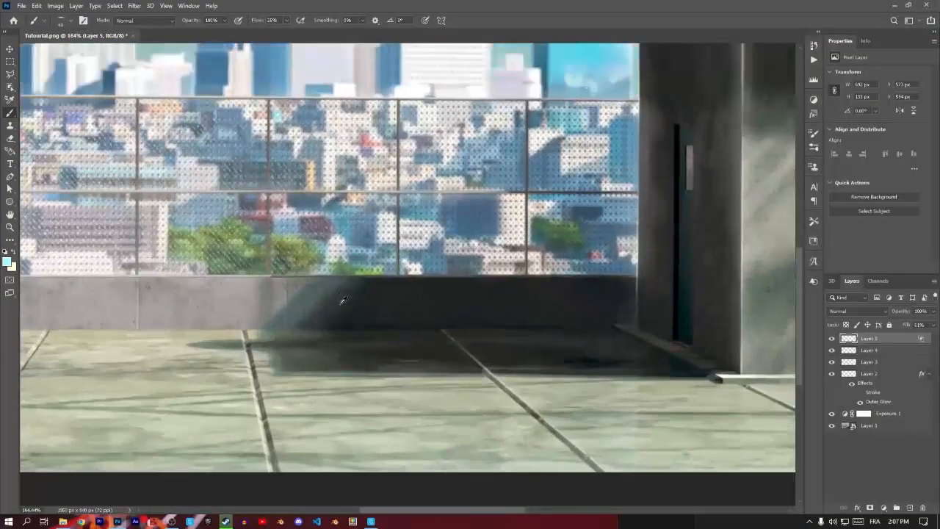
pyautogui.scroll(5, 236, 360)
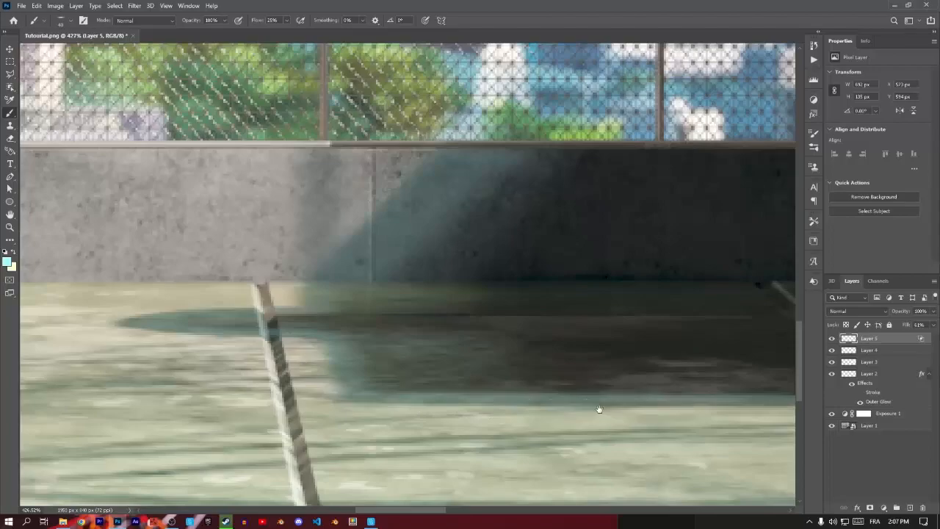
pyautogui.moveTo(601, 409); pyautogui.dragTo(36, 399)
pyautogui.moveTo(523, 438); pyautogui.dragTo(308, 323)
pyautogui.scroll(-13, 429, 301)
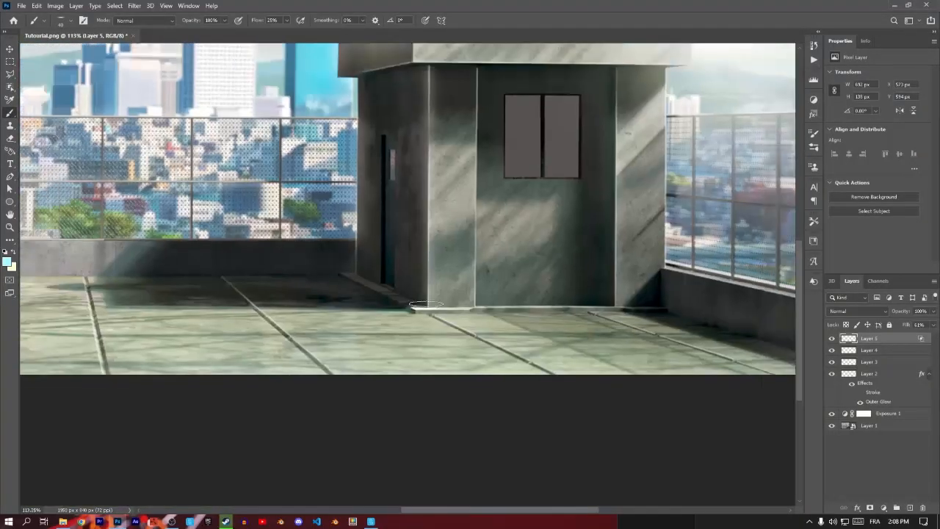
# Paint the cyan tint along the edge of the floor shadow beside the right parapet, down to the image border.
pyautogui.scroll(10, 656, 337)
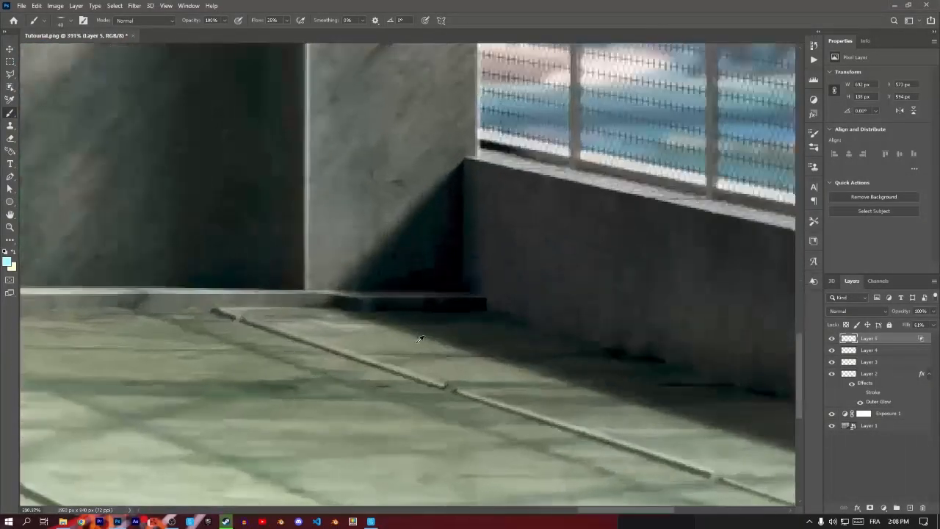
pyautogui.scroll(2, 367, 316)
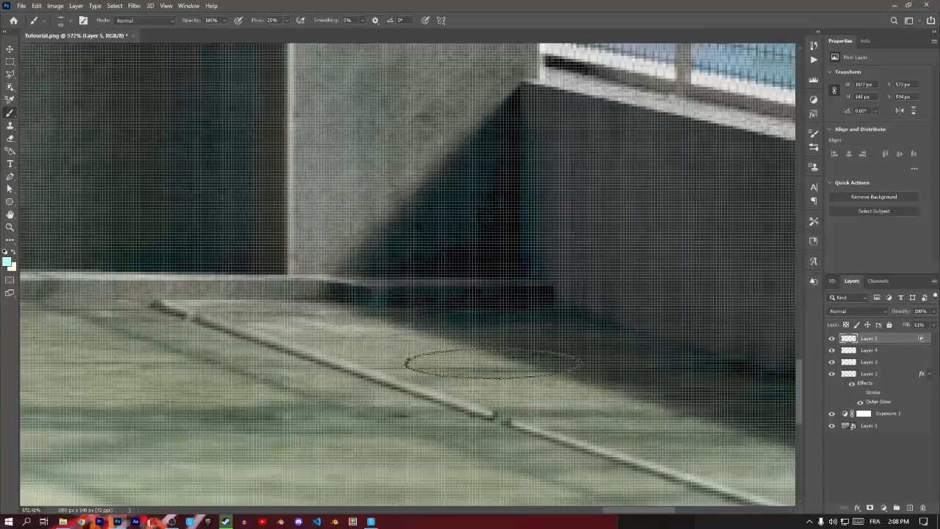
pyautogui.scroll(2, 499, 360)
pyautogui.scroll(-7, 520, 358)
pyautogui.moveTo(607, 373); pyautogui.dragTo(169, 365)
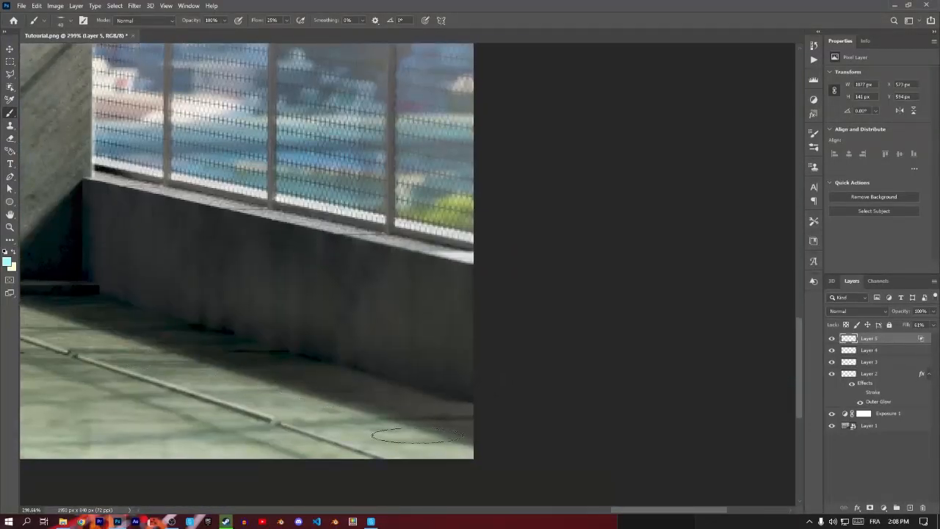
pyautogui.keyDown('shift'); pyautogui.click(482, 446); pyautogui.keyUp('shift')
pyautogui.scroll(-2, 306, 390)
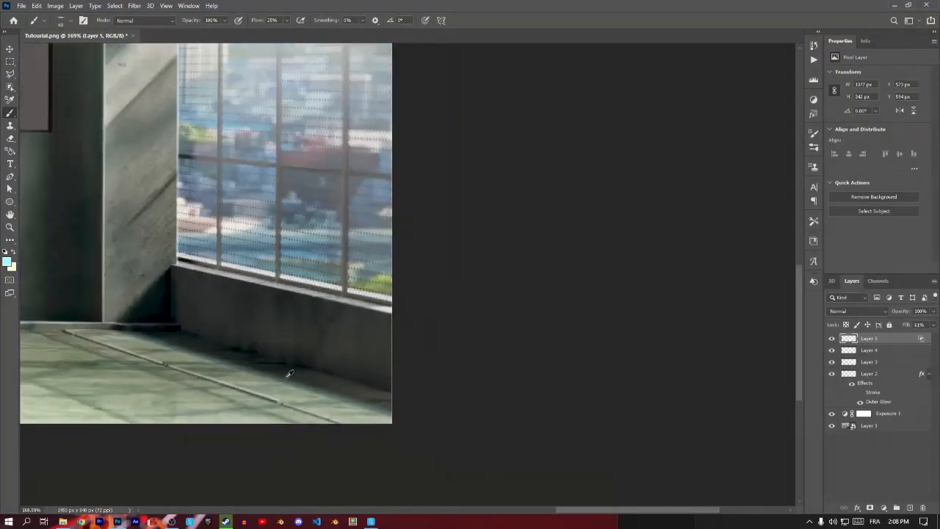
pyautogui.scroll(3, 195, 342)
pyautogui.scroll(-8, 199, 347)
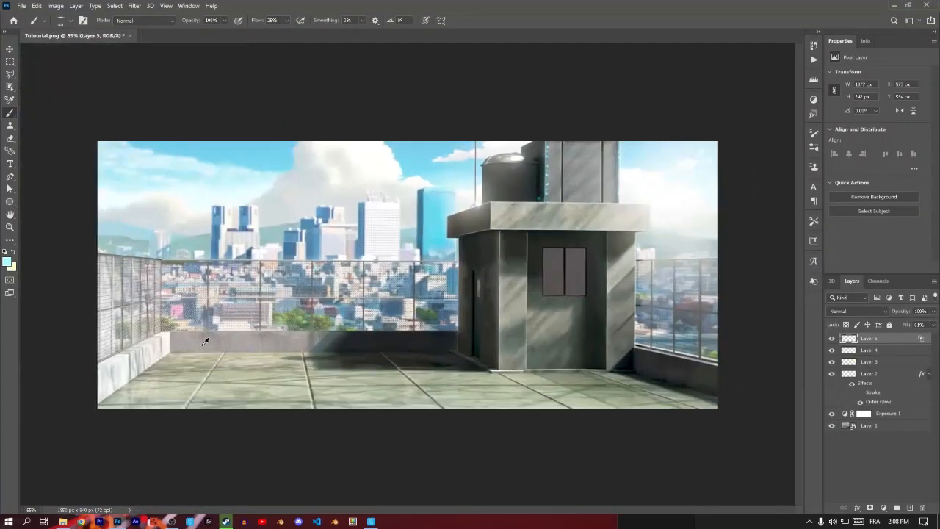
pyautogui.scroll(2, 205, 343)
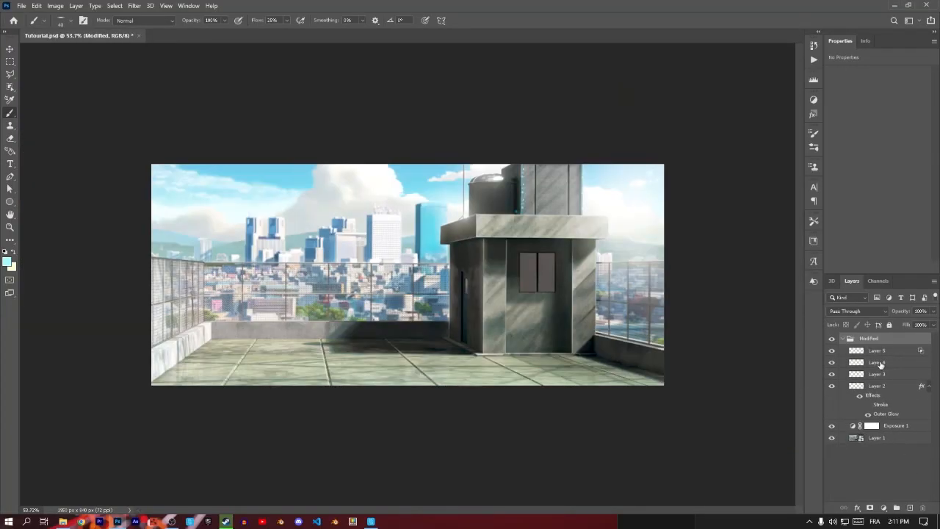
pyautogui.click(882, 439)
pyautogui.click(911, 508)
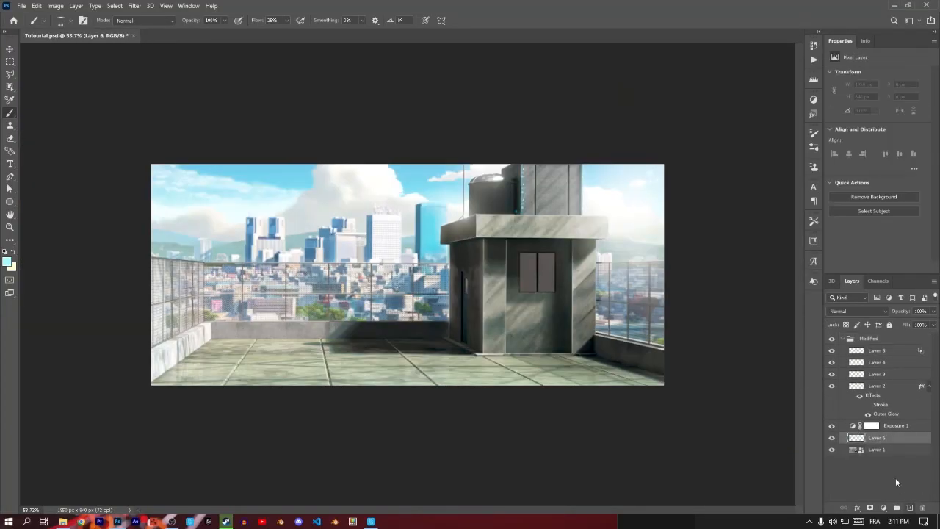
pyautogui.click(833, 438)
pyautogui.press('Delete')
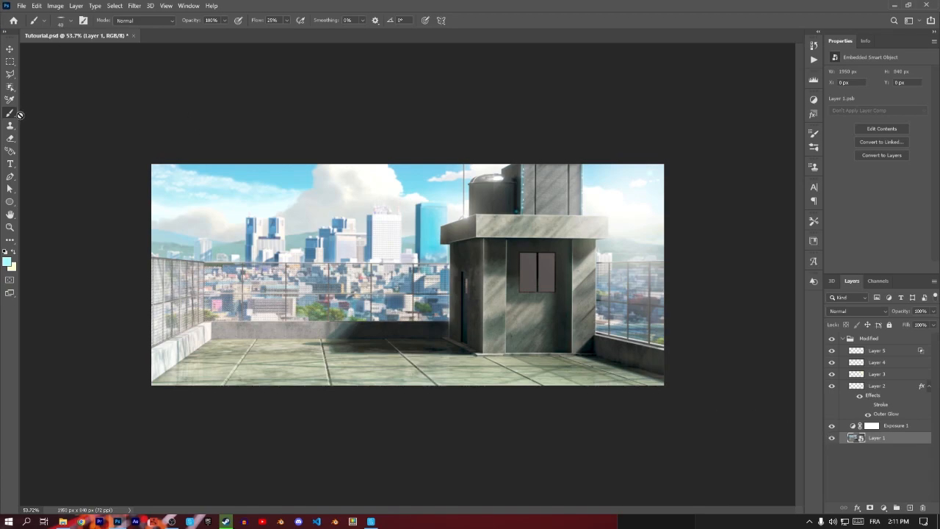
# Try to select the building's two window panes on Layer 1 with the Magic Wand tool.
pyautogui.click(9, 87)
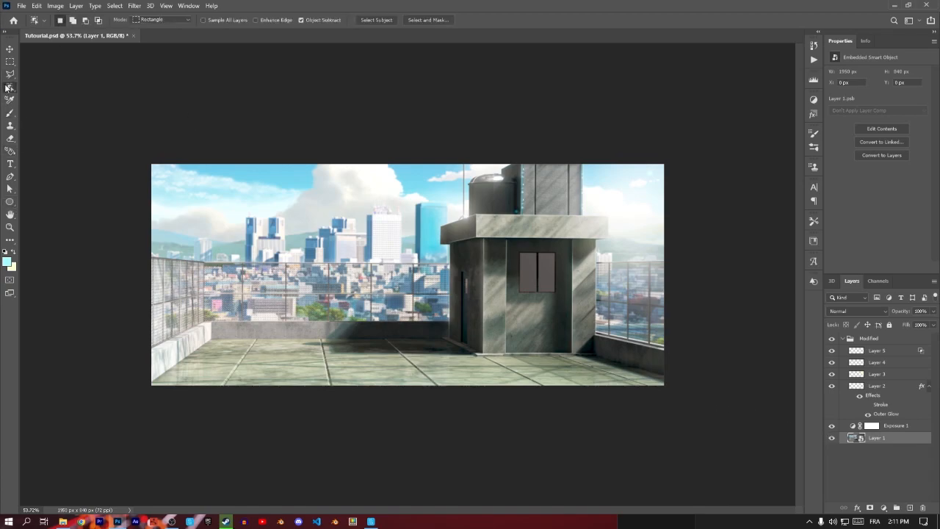
pyautogui.rightClick(9, 87)
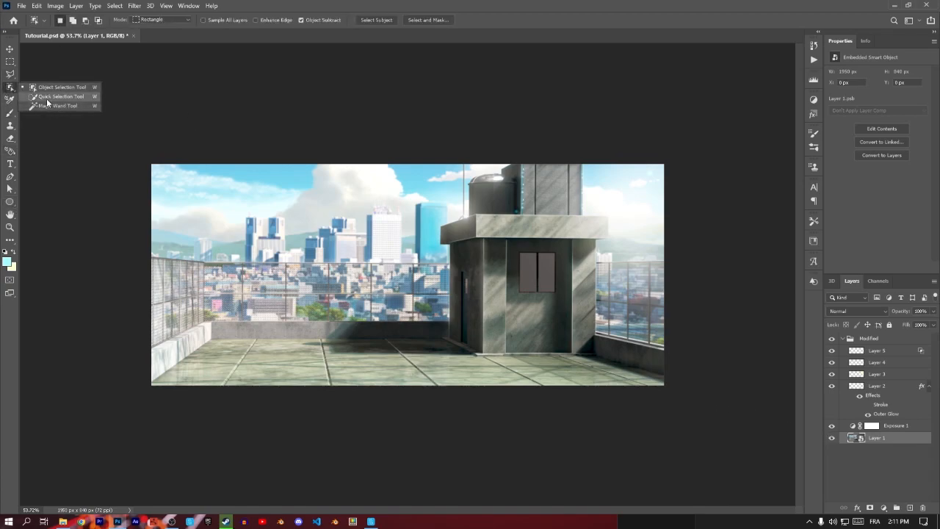
pyautogui.click(64, 108)
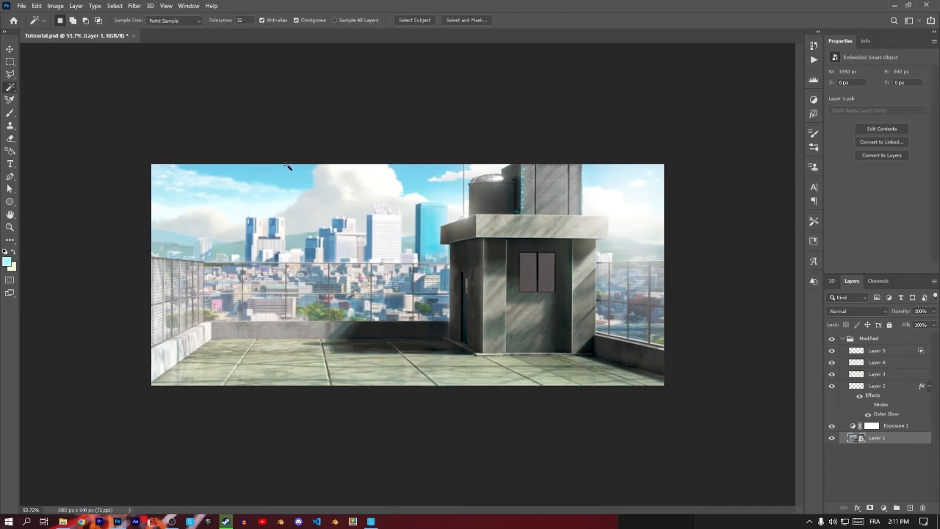
pyautogui.scroll(13, 519, 239)
pyautogui.moveTo(570, 242); pyautogui.dragTo(354, 220)
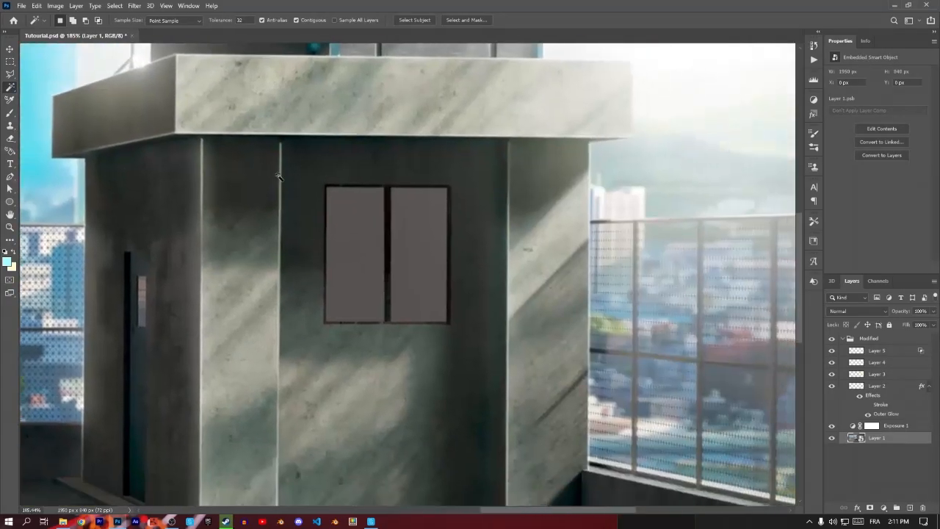
pyautogui.scroll(5, 355, 222)
pyautogui.click(353, 223)
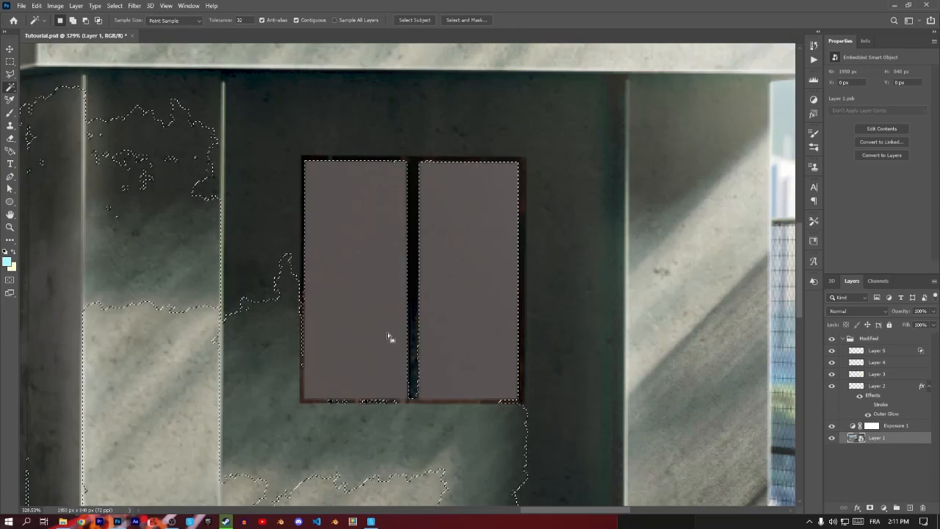
pyautogui.hotkey('ctrl', 'd')
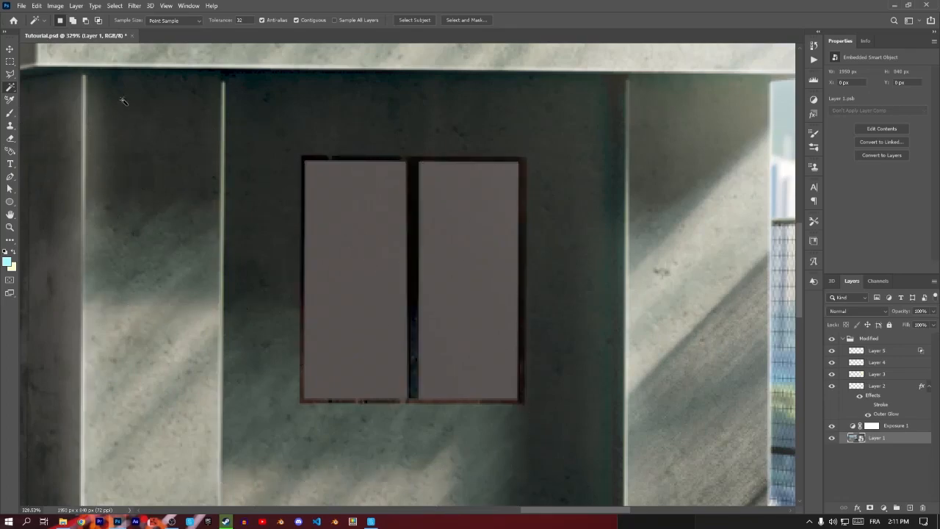
# Outline the building window's left pane as a selection with the Polygonal Lasso tool.
pyautogui.click(9, 74)
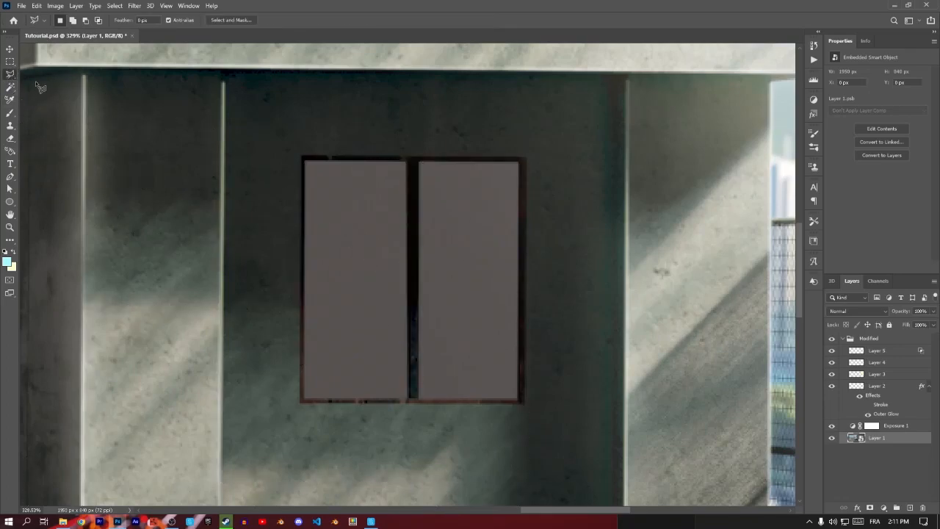
pyautogui.click(9, 76)
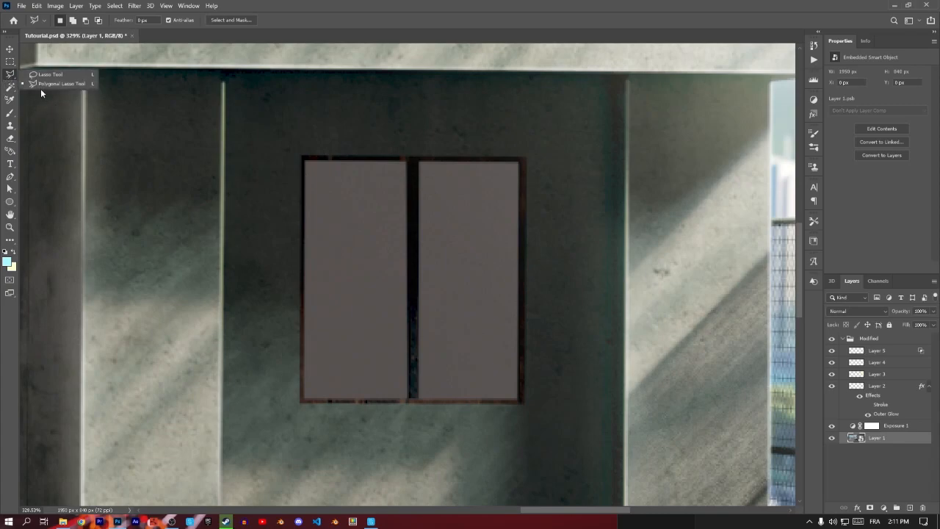
pyautogui.click(9, 79)
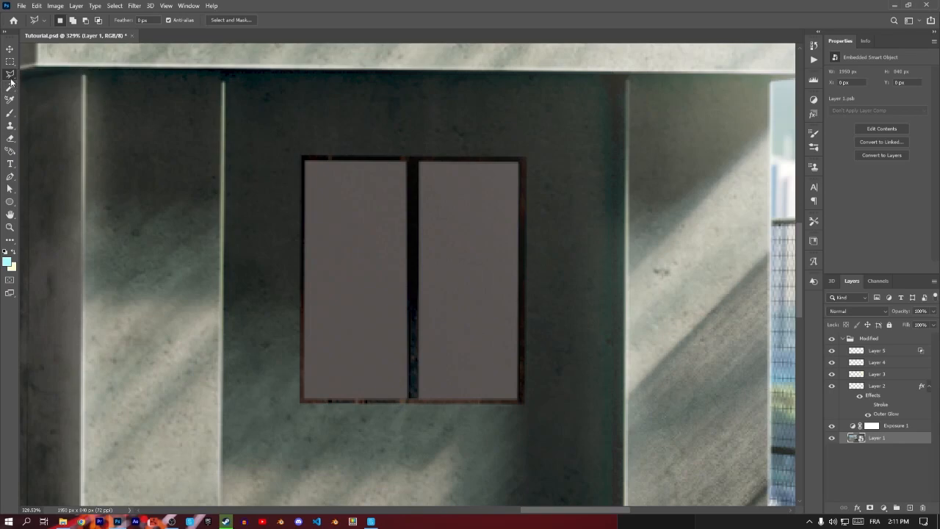
pyautogui.scroll(1, 415, 169)
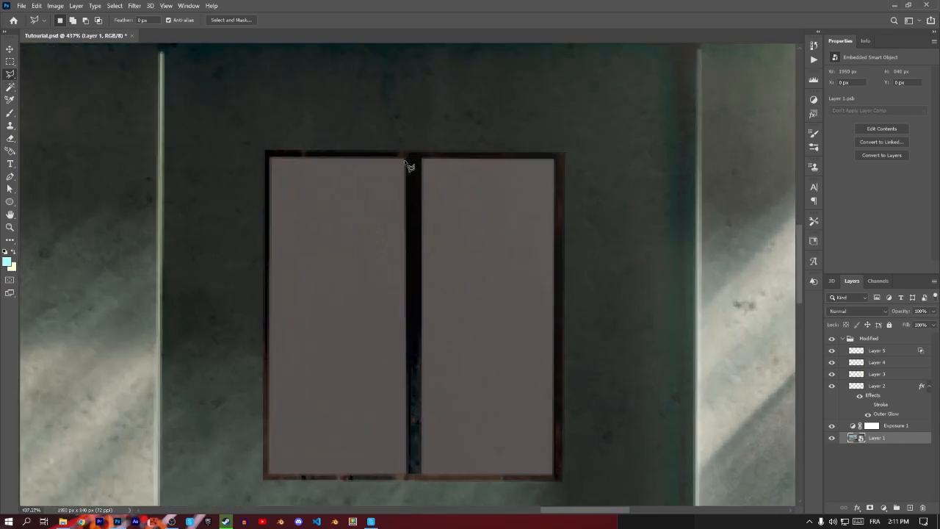
pyautogui.click(405, 159)
pyautogui.click(270, 158)
pyautogui.click(269, 474)
pyautogui.click(406, 474)
pyautogui.doubleClick(411, 160)
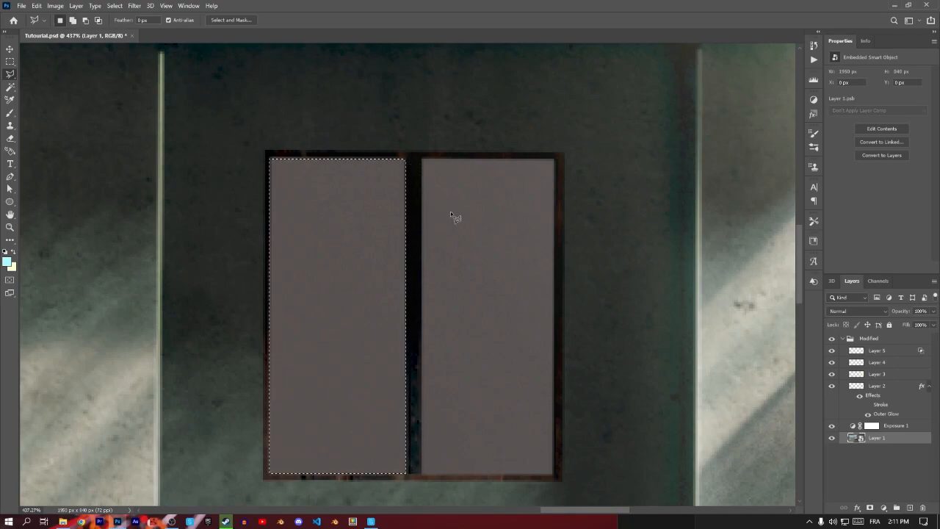
# Add the window's right pane to the existing selection with the Polygonal Lasso tool.
pyautogui.click(423, 160)
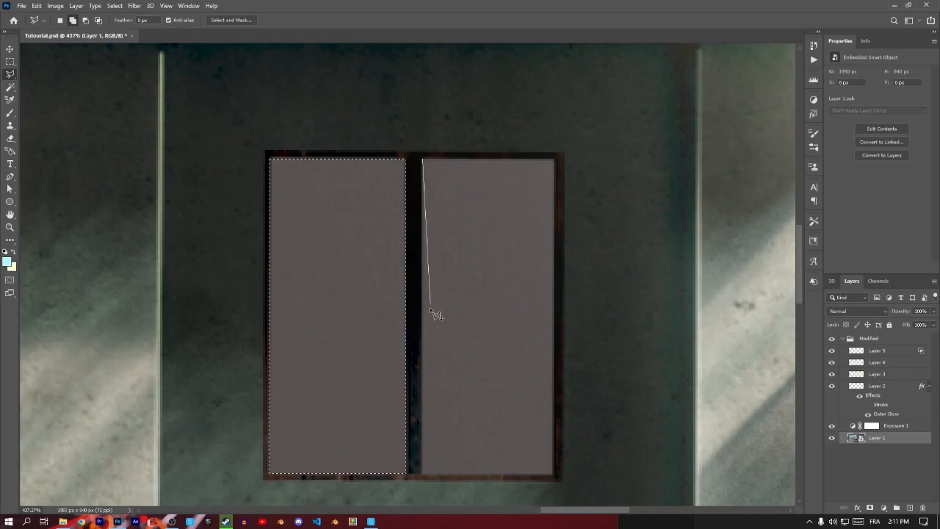
pyautogui.click(423, 473)
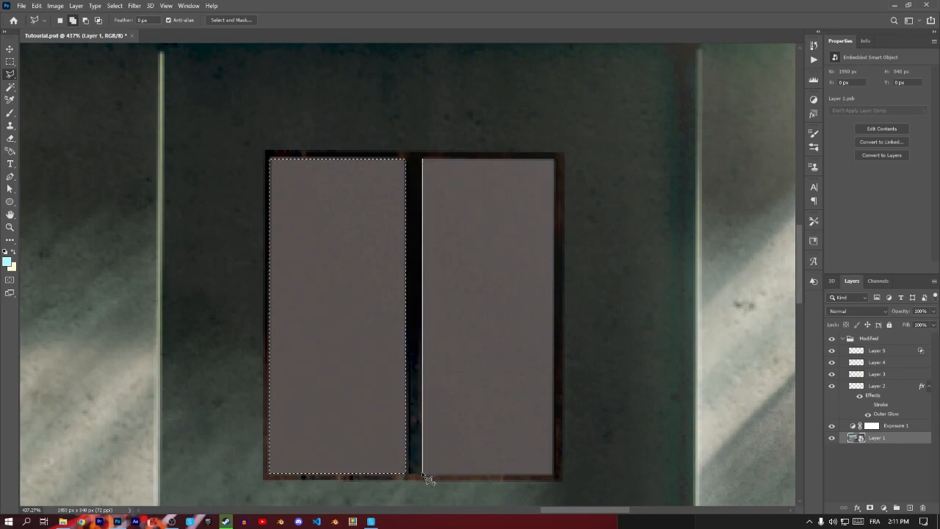
pyautogui.click(553, 474)
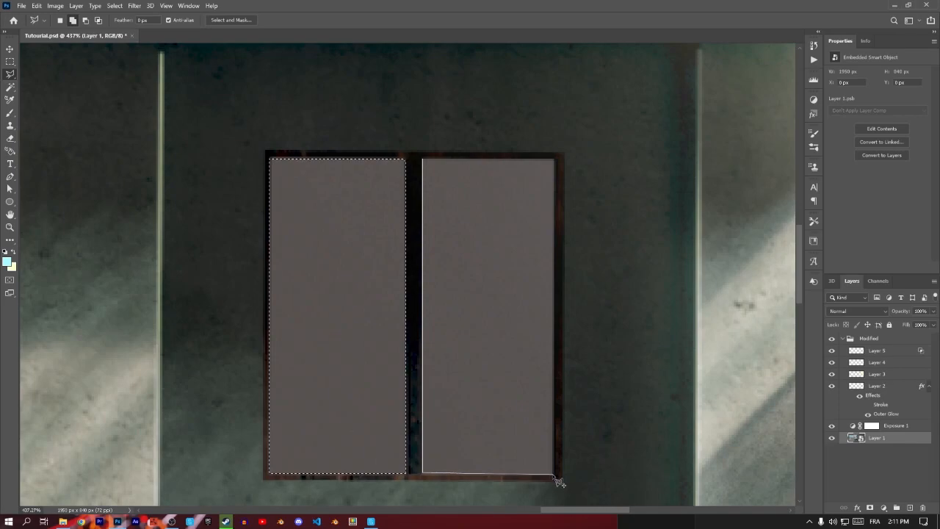
pyautogui.click(555, 159)
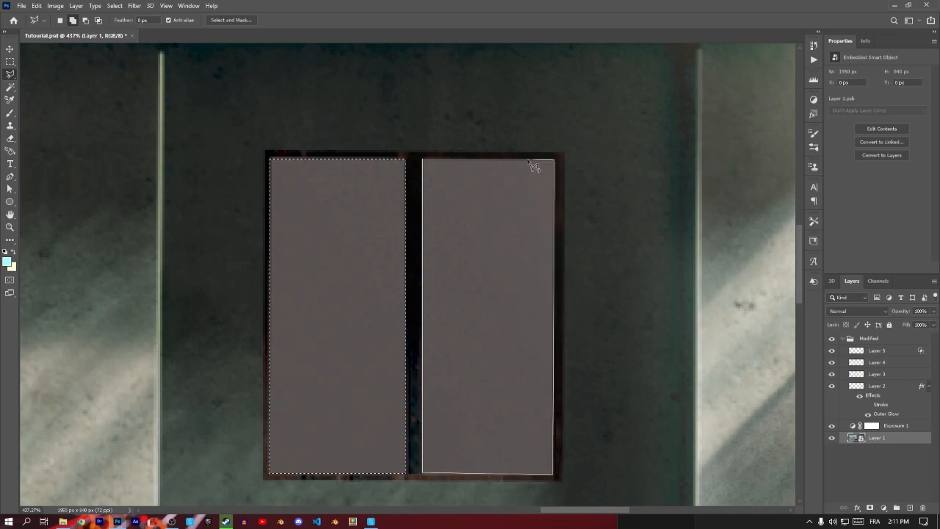
pyautogui.click(423, 160)
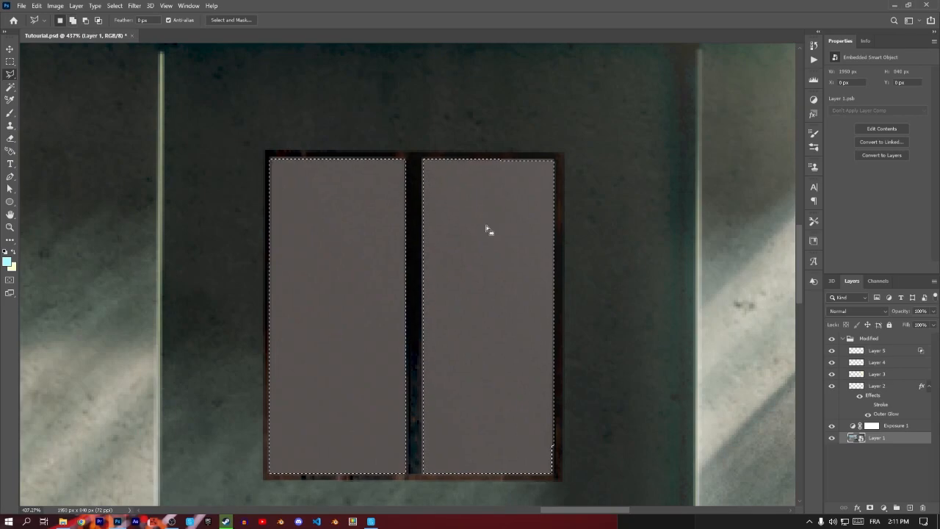
# Place the city image "download (1)" from the Downloads folder into the document above Layer 1.
pyautogui.click(62, 522)
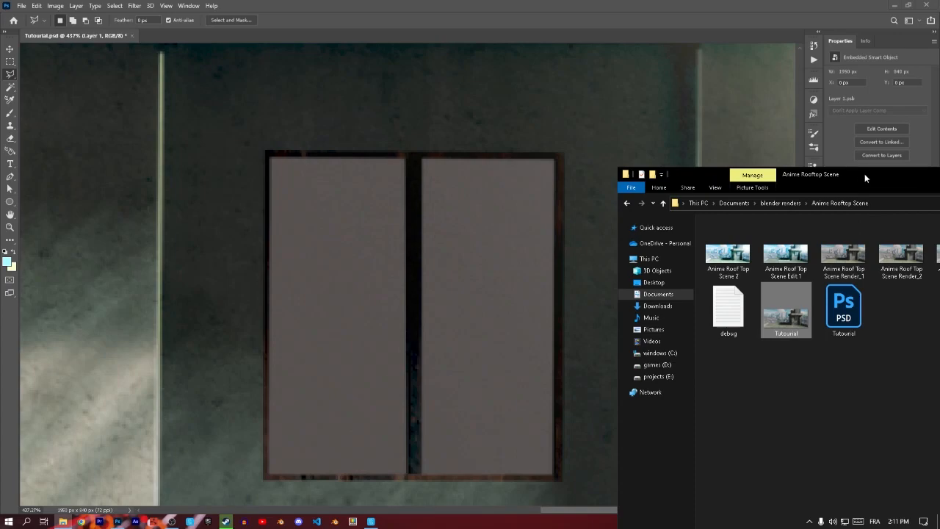
pyautogui.moveTo(865, 178); pyautogui.dragTo(701, 179)
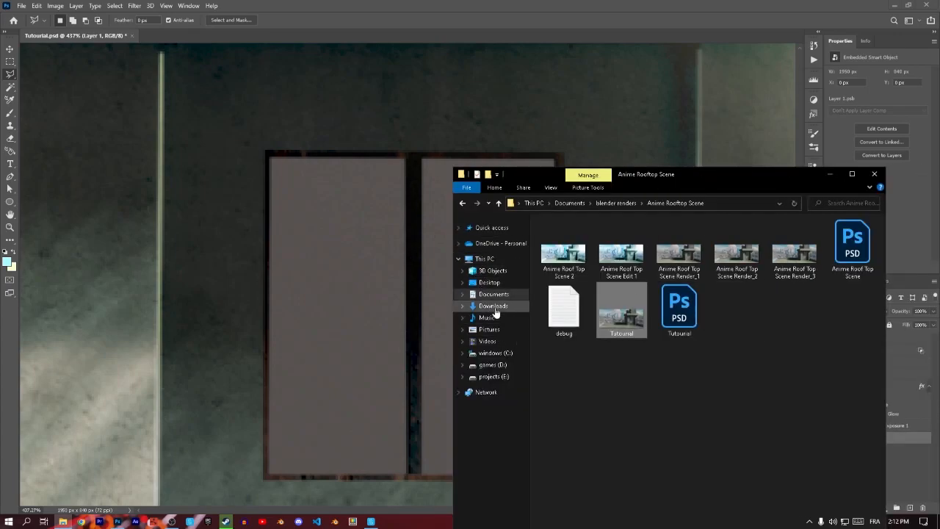
pyautogui.click(495, 308)
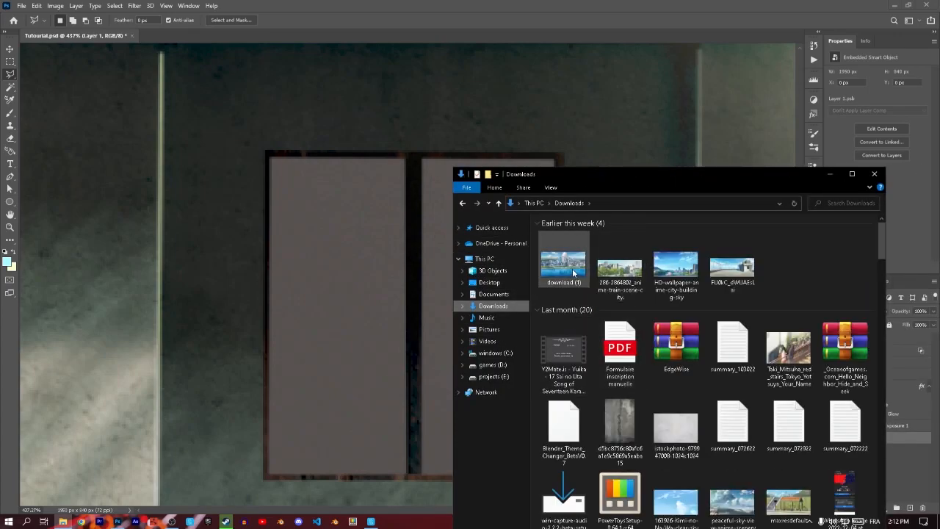
pyautogui.click(568, 283)
pyautogui.moveTo(566, 267); pyautogui.dragTo(660, 282)
pyautogui.scroll(-10, 531, 330)
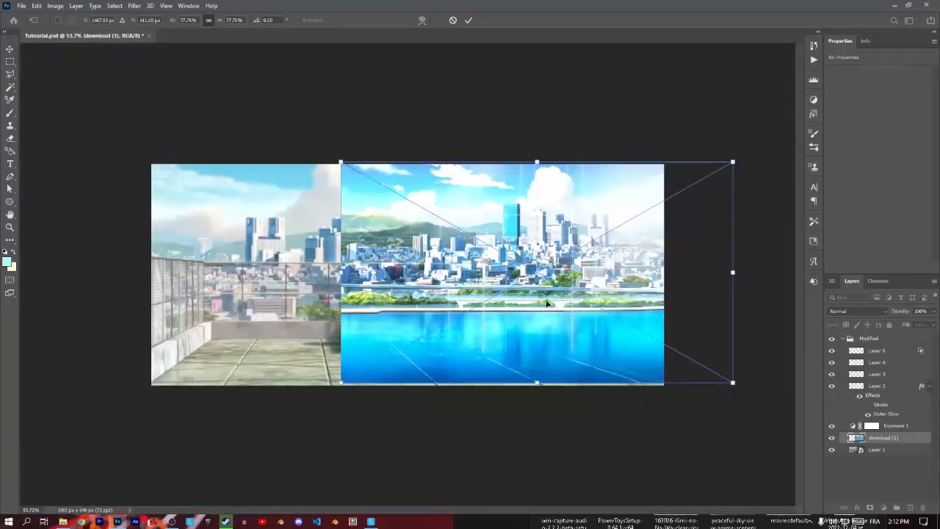
# Scale the placed city image to about 125% and position it so its buildings and trees cover the building's window.
pyautogui.moveTo(547, 302); pyautogui.dragTo(514, 302)
pyautogui.moveTo(701, 274); pyautogui.dragTo(939, 275)
pyautogui.moveTo(670, 283); pyautogui.dragTo(544, 284)
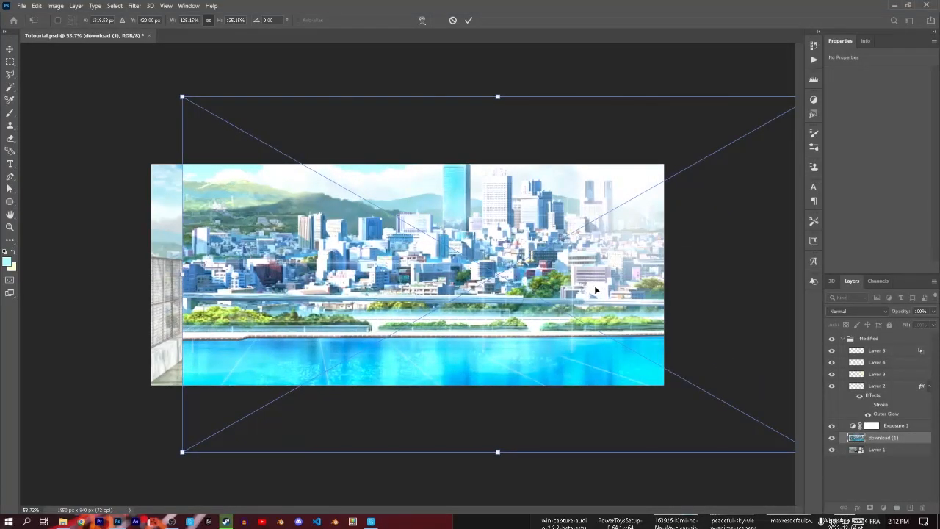
pyautogui.press('Return')
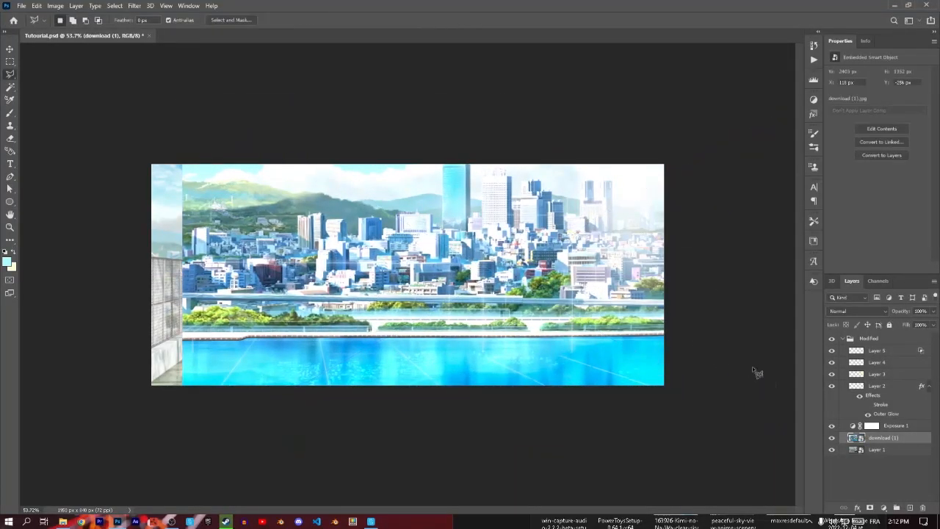
# Hide the download (1) layer and select both window panes on Layer 1 with the Polygonal Lasso tool.
pyautogui.click(831, 437)
pyautogui.click(874, 450)
pyautogui.scroll(6, 545, 261)
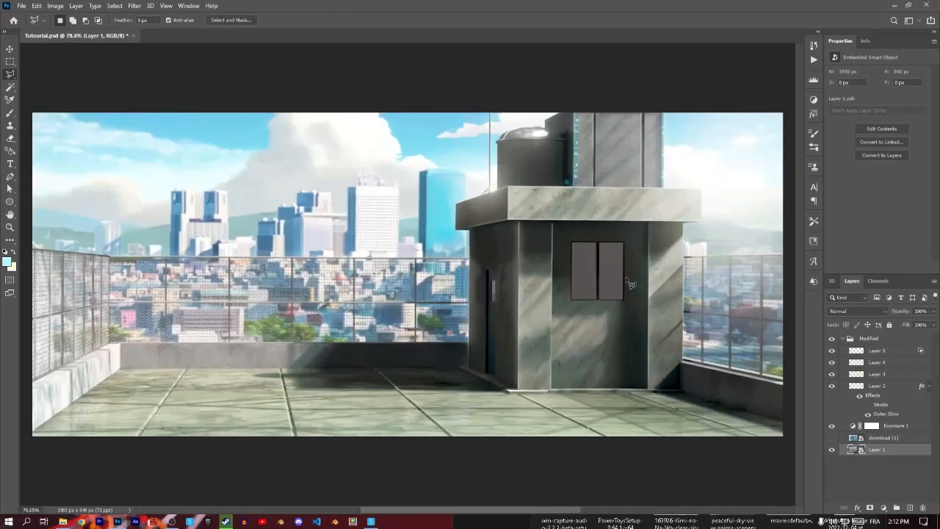
pyautogui.scroll(3, 575, 172)
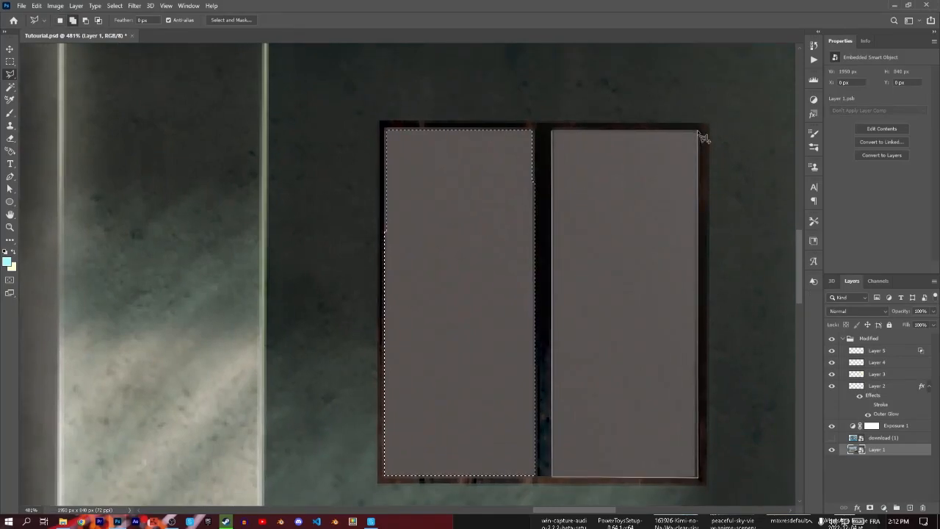
pyautogui.click(553, 133)
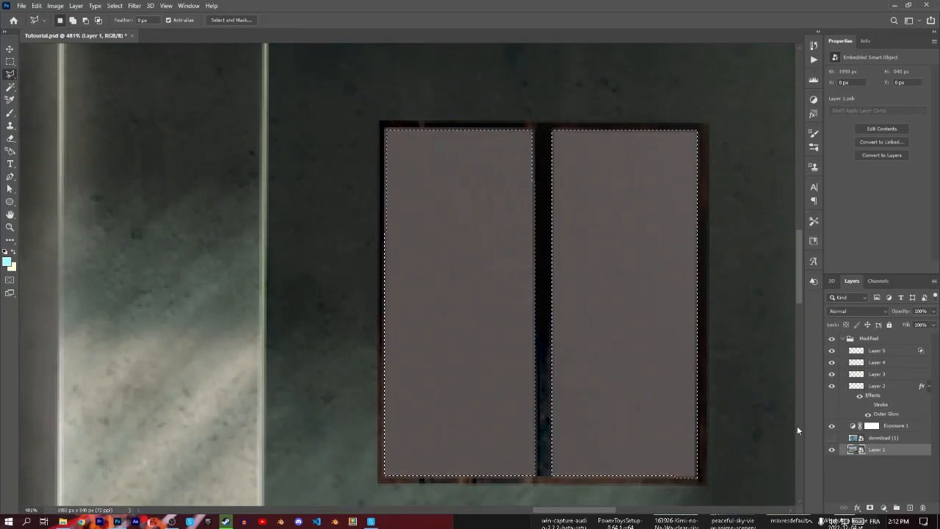
# Show the download (1) layer again and make it the active layer under the window-pane selection.
pyautogui.click(832, 440)
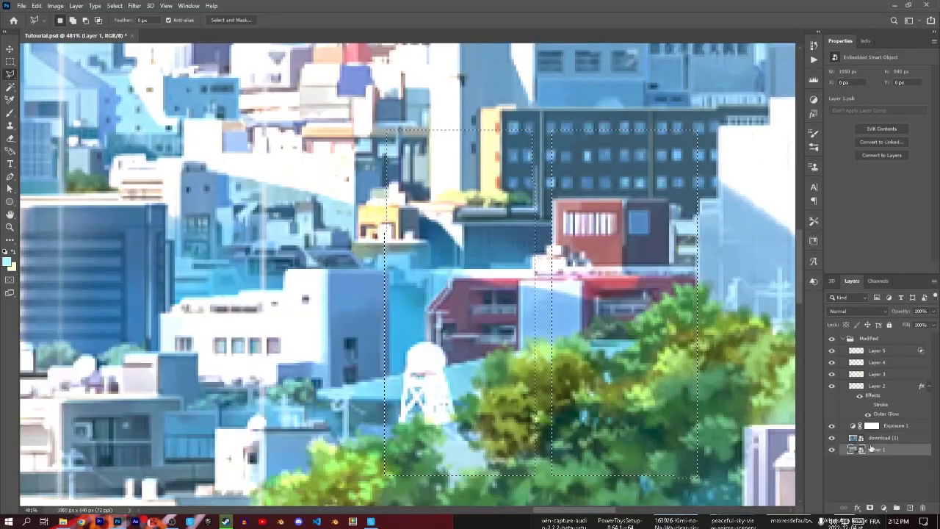
pyautogui.click(874, 441)
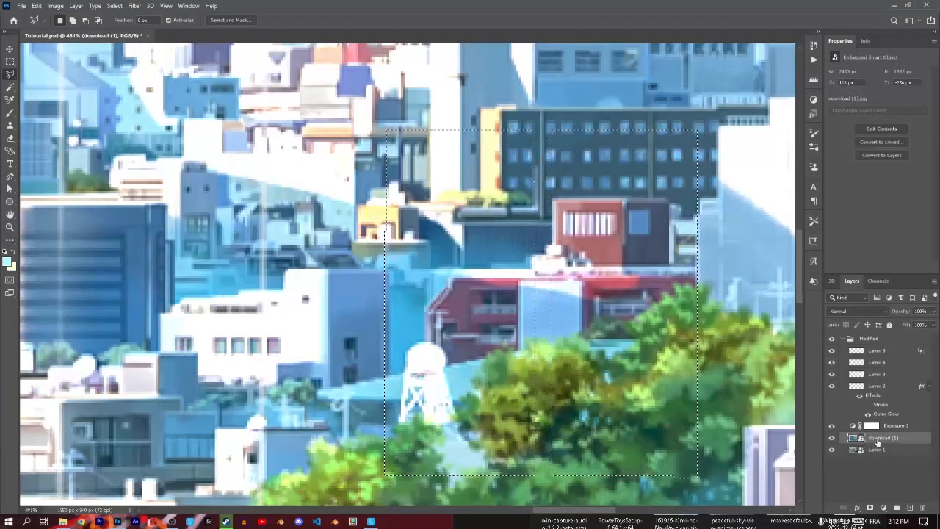
pyautogui.scroll(-2, 453, 385)
pyautogui.scroll(-3, 453, 385)
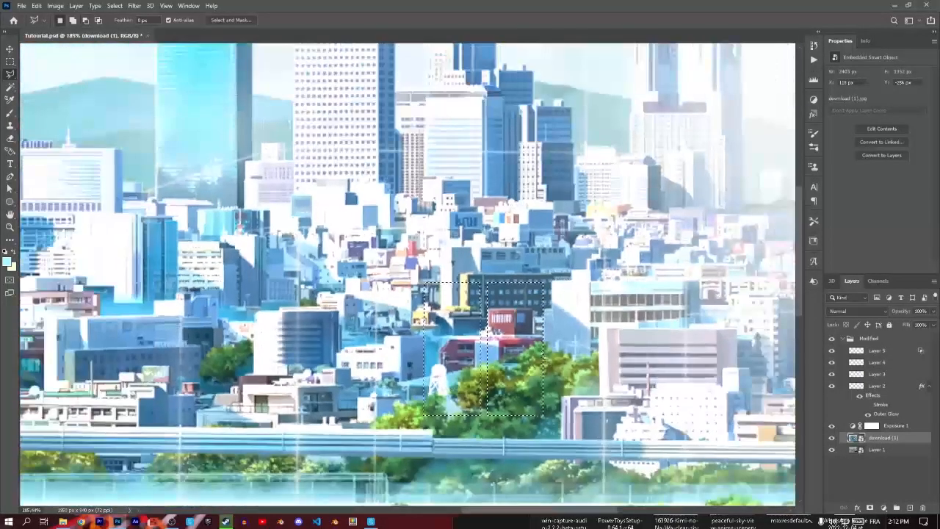
# Copy the part of the city image inside the pane selection to a new layer and hide the download (1) layer.
pyautogui.click(9, 50)
pyautogui.moveTo(522, 186); pyautogui.dragTo(580, 210)
pyautogui.scroll(-1, 566, 203)
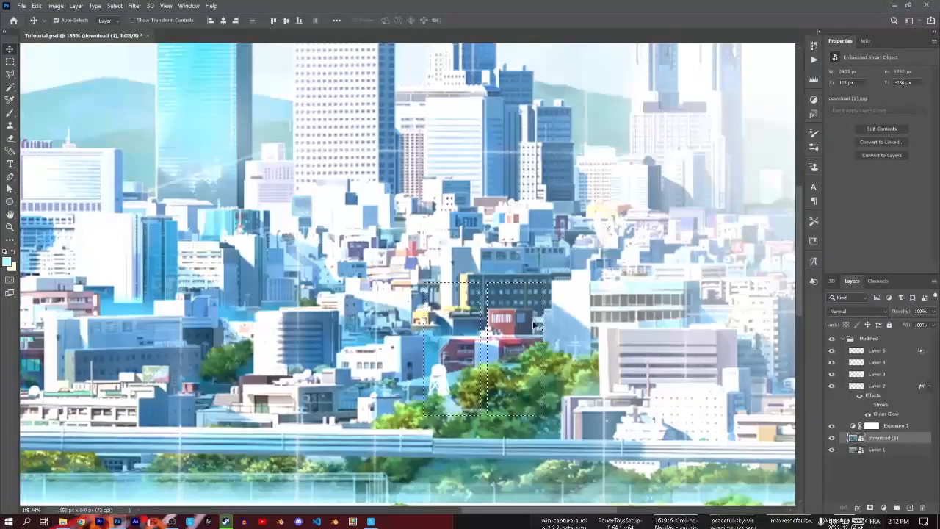
pyautogui.scroll(-2, 458, 294)
pyautogui.scroll(-3, 464, 323)
pyautogui.scroll(5, 498, 345)
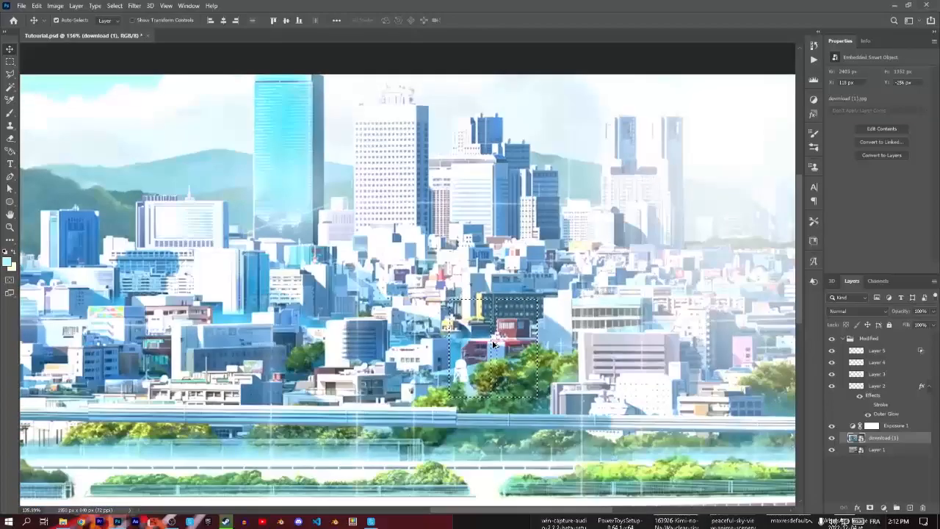
pyautogui.scroll(-3, 494, 346)
pyautogui.scroll(4, 570, 379)
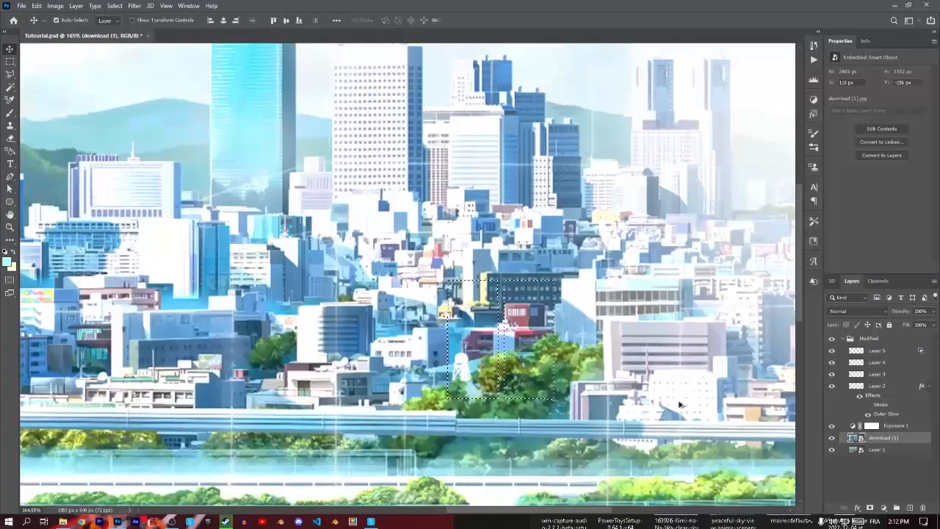
pyautogui.hotkey('ctrl', 'j')
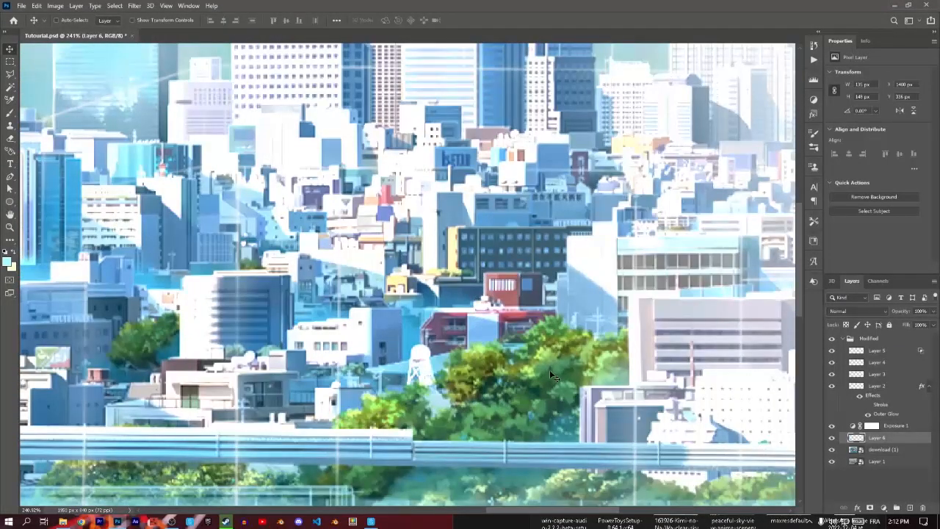
pyautogui.click(832, 449)
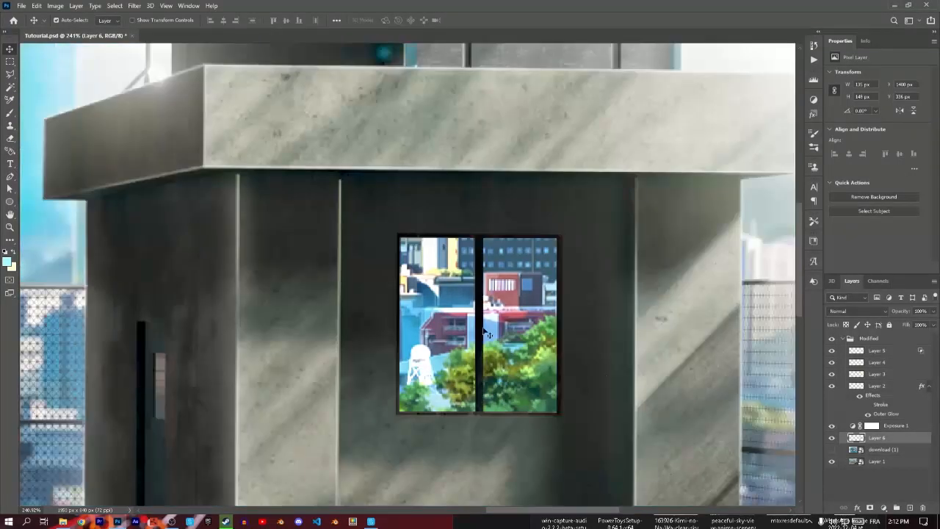
# Move the hidden download (1) layer above Layer 6 and clip it to the window-pane shape.
pyautogui.click(881, 449)
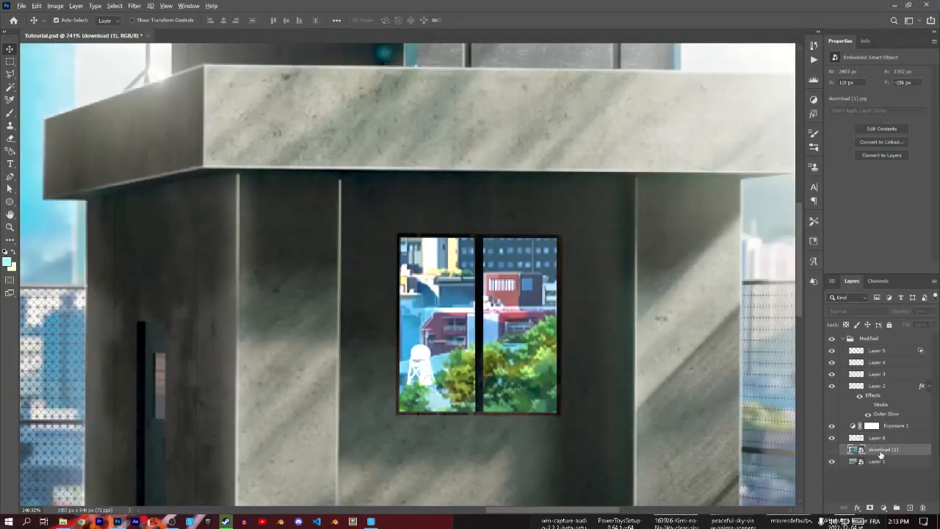
pyautogui.hotkey('ctrl', '0')
pyautogui.moveTo(881, 451); pyautogui.dragTo(885, 439)
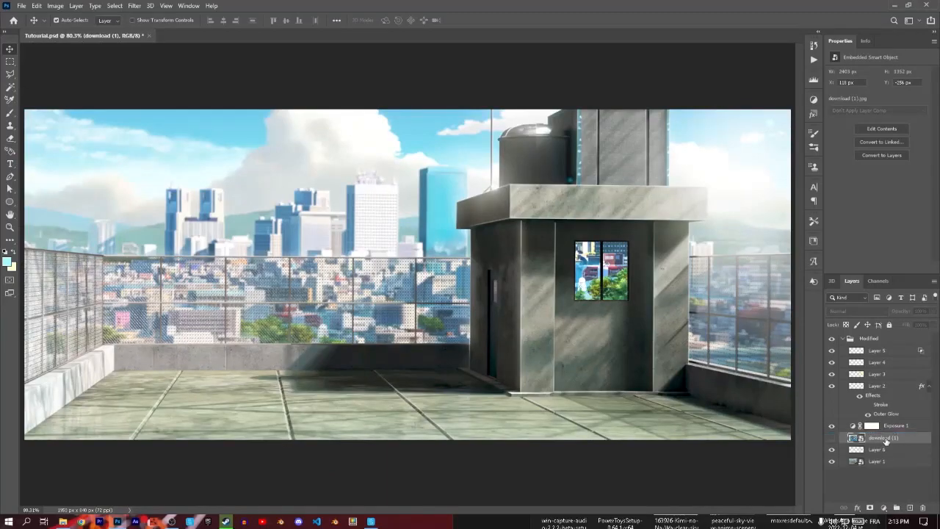
pyautogui.scroll(3, 646, 314)
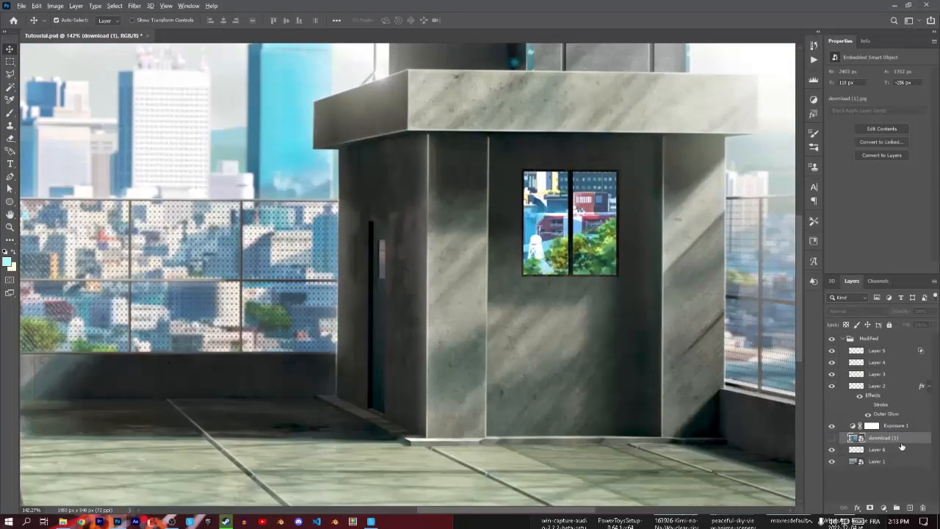
pyautogui.keyDown('alt'); pyautogui.click(908, 439); pyautogui.keyUp('alt')
pyautogui.scroll(-3, 701, 279)
pyautogui.scroll(2, 612, 246)
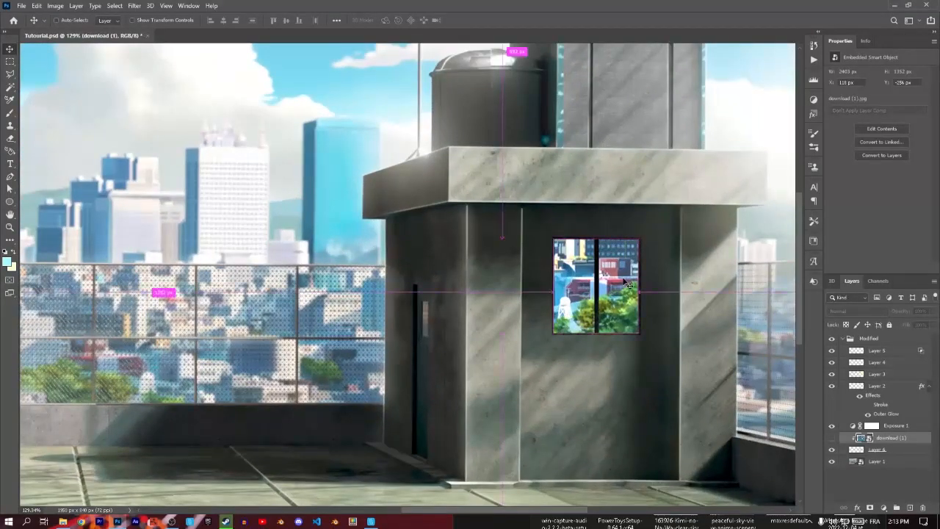
pyautogui.moveTo(614, 294); pyautogui.dragTo(685, 297)
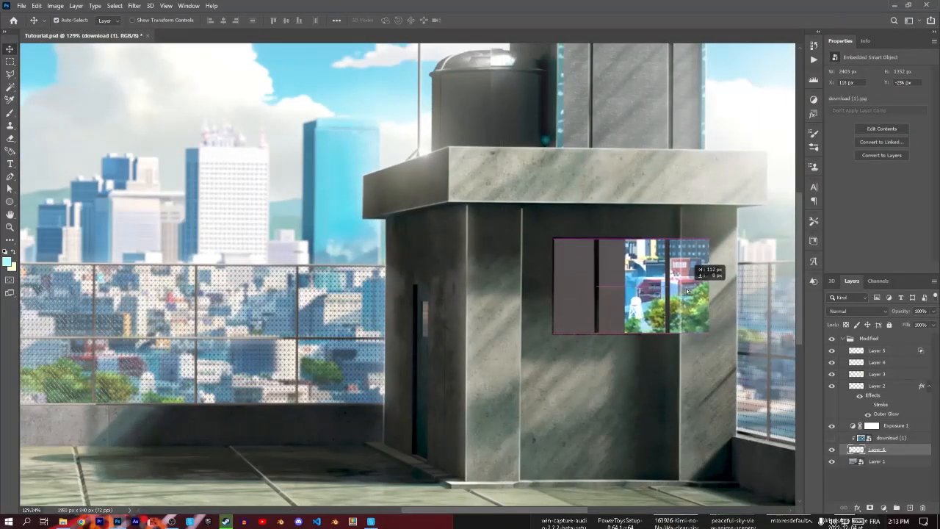
pyautogui.press('super')
pyautogui.press('super')
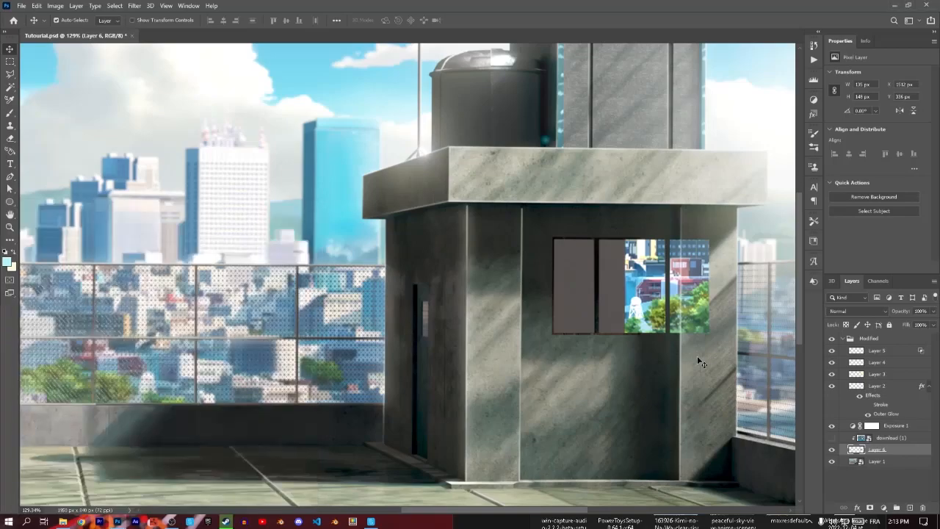
pyautogui.hotkey('ctrl', 'z')
# Show the clipped download (1) layer and shift the city image so its tall buildings fill the window panes.
pyautogui.click(886, 439)
pyautogui.click(835, 438)
pyautogui.hotkey('ctrl', 't')
pyautogui.moveTo(674, 329); pyautogui.dragTo(742, 395)
pyautogui.press('Return')
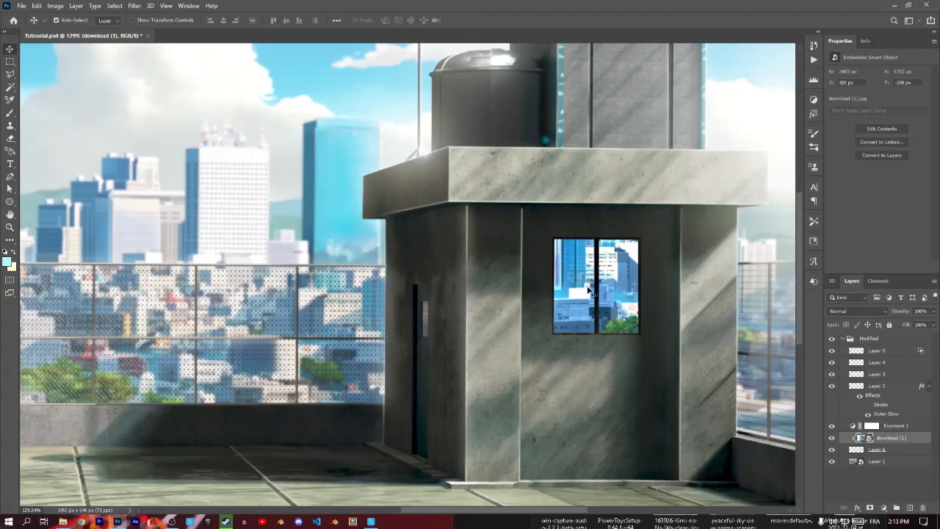
# Combine download (1) and Layer 6 into one smart object and lower its fill to dim the window reflection.
pyautogui.scroll(5, 587, 294)
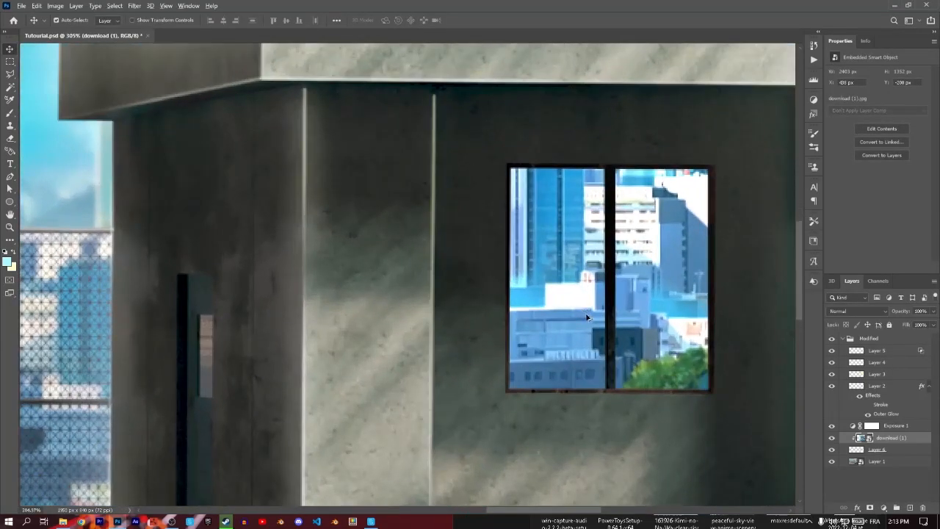
pyautogui.scroll(2, 586, 317)
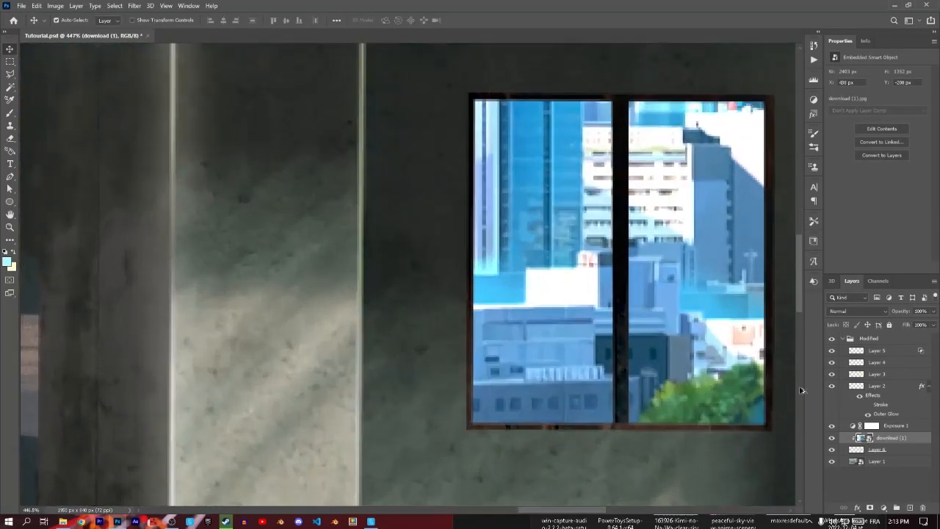
pyautogui.click(934, 325)
pyautogui.moveTo(933, 337)
pyautogui.mouseDown()
pyautogui.moveTo(911, 337)
pyautogui.moveTo(932, 337)
pyautogui.mouseUp()
pyautogui.click(883, 450)
pyautogui.rightClick(890, 449)
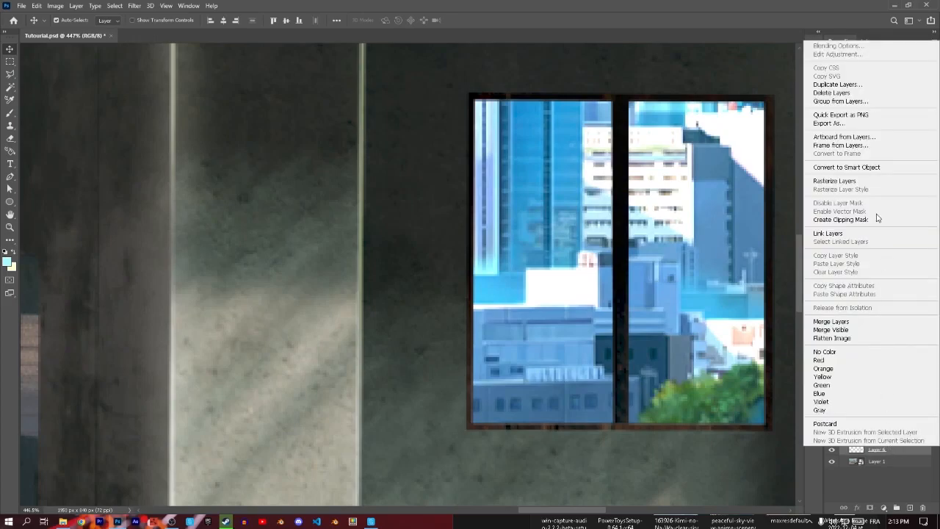
pyautogui.click(876, 173)
pyautogui.moveTo(934, 327); pyautogui.dragTo(913, 339)
# Add a new layer clipped to the window reflection and make the soft brush's flattened tip round.
pyautogui.click(910, 508)
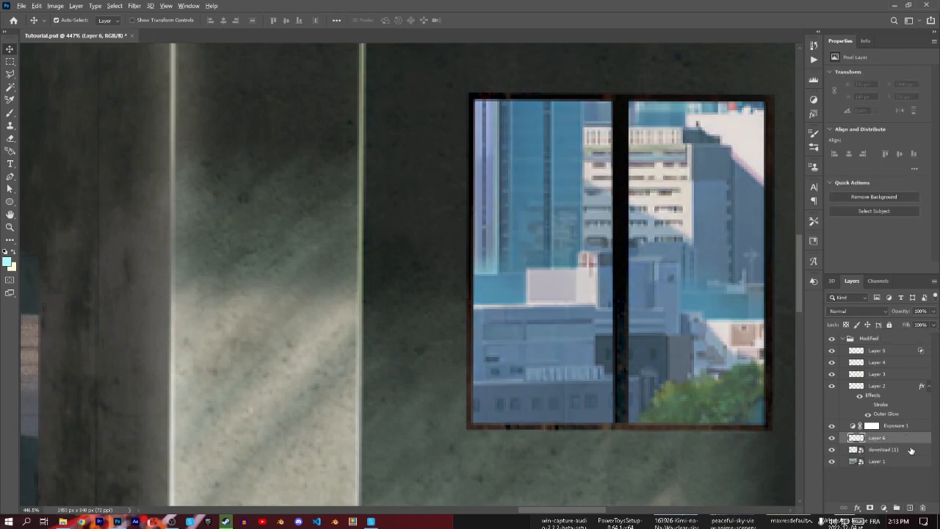
pyautogui.keyDown('alt'); pyautogui.click(907, 444); pyautogui.keyUp('alt')
pyautogui.click(10, 113)
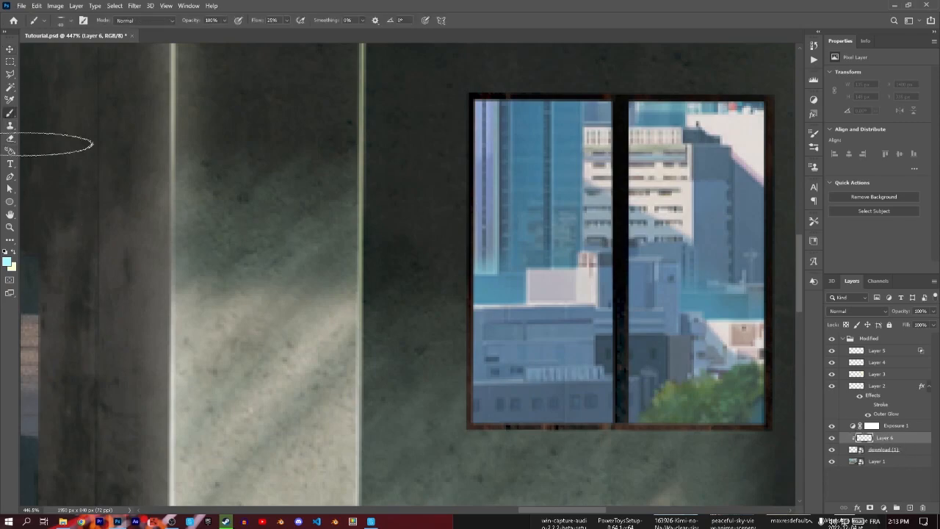
pyautogui.scroll(-3, 383, 259)
pyautogui.rightClick(388, 242)
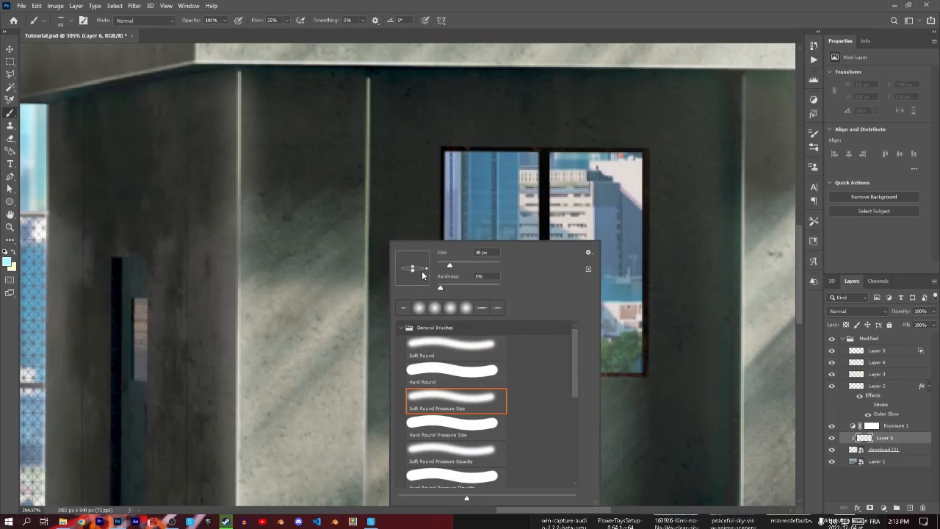
pyautogui.moveTo(415, 266); pyautogui.dragTo(450, 269)
# Set the foreground colour to pale yellow f9ffc9.
pyautogui.click(7, 260)
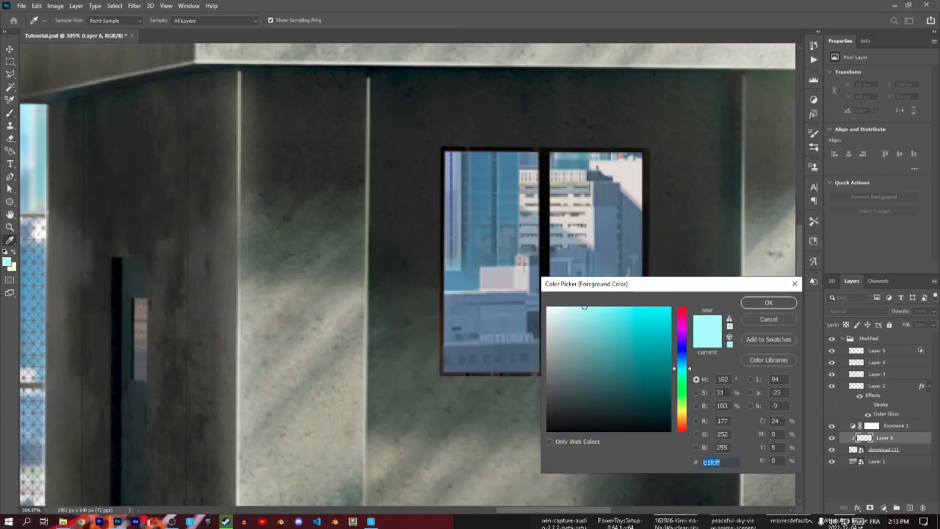
pyautogui.moveTo(678, 371); pyautogui.dragTo(688, 408)
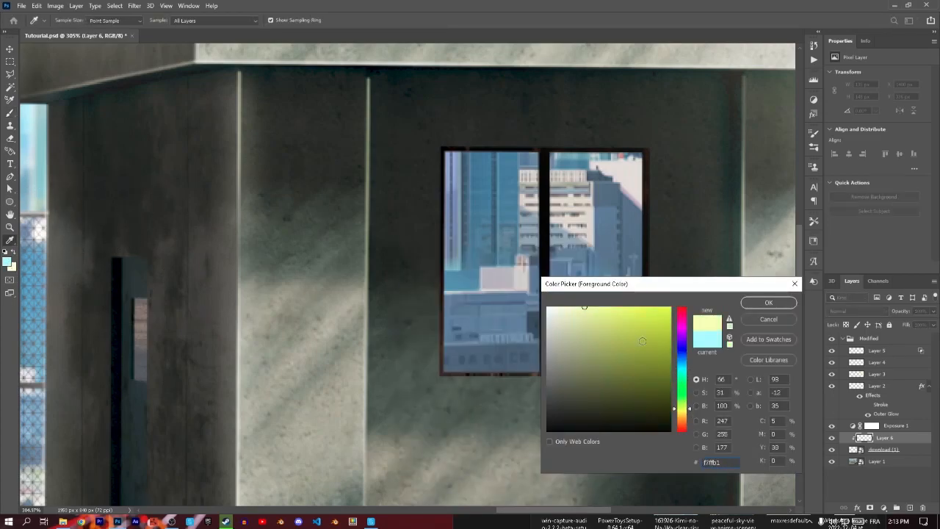
pyautogui.moveTo(581, 311); pyautogui.dragTo(575, 304)
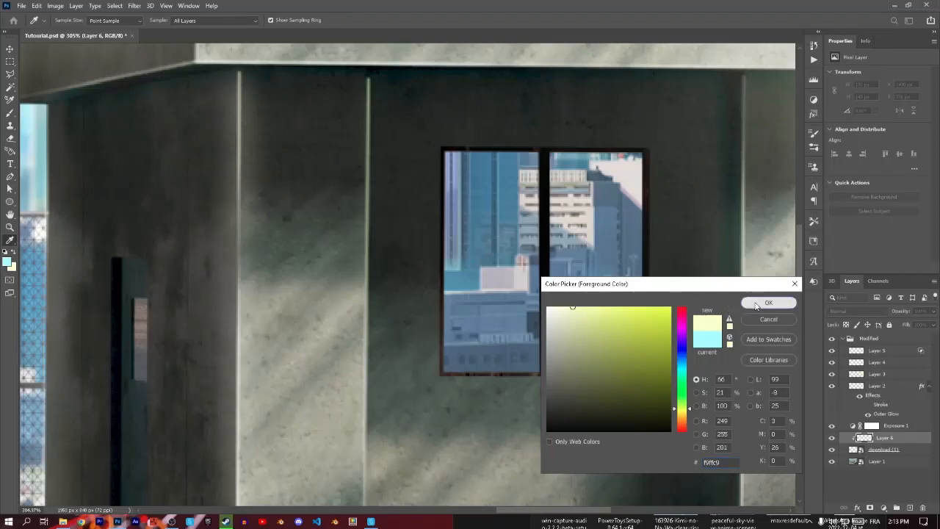
pyautogui.click(759, 303)
# Paint soft diagonal streaks of pale yellow light across the window panes.
pyautogui.scroll(-7, 606, 251)
pyautogui.scroll(-4, 607, 250)
pyautogui.scroll(5, 664, 199)
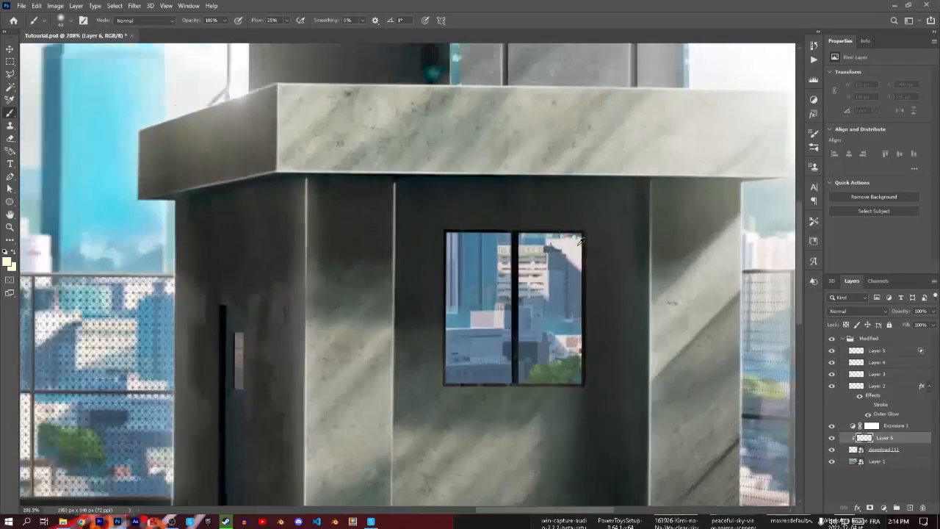
pyautogui.moveTo(360, 410); pyautogui.dragTo(353, 411)
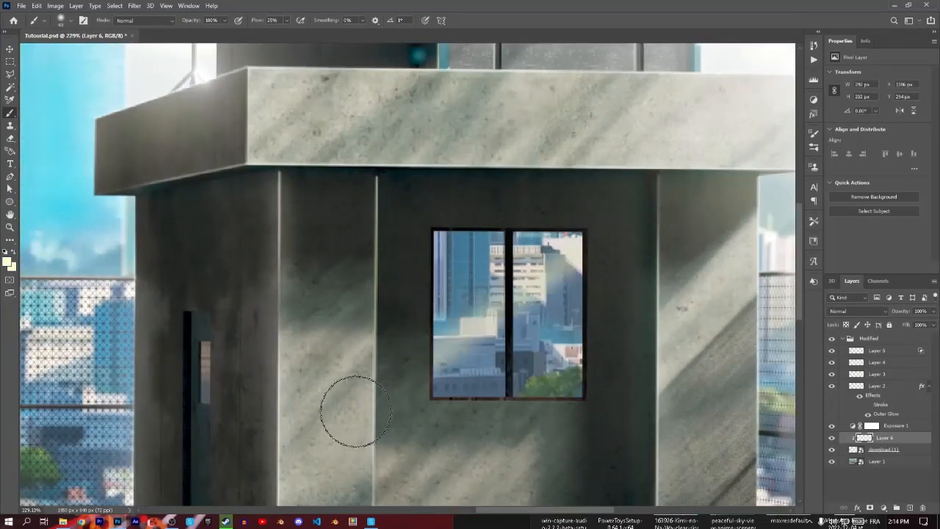
pyautogui.moveTo(685, 256)
pyautogui.mouseDown()
pyautogui.moveTo(555, 361)
pyautogui.moveTo(381, 465)
pyautogui.mouseUp()
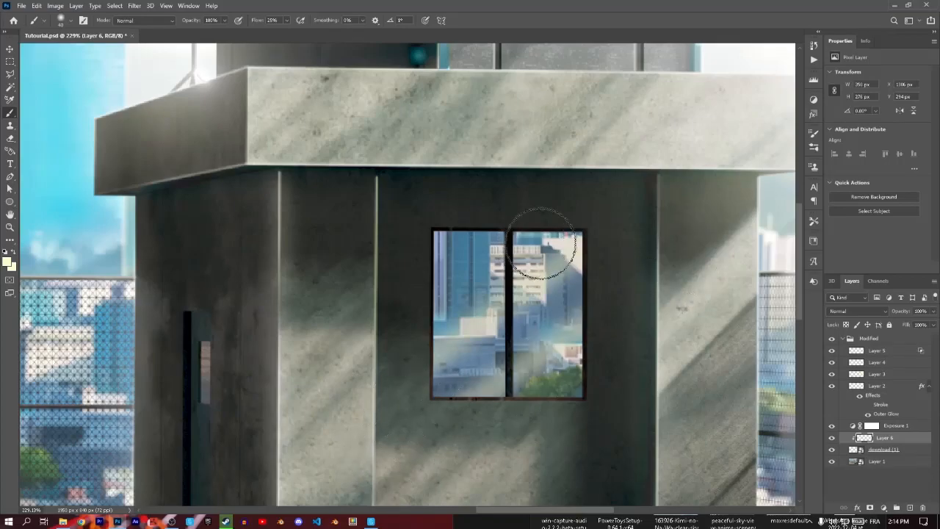
# Set the light-streak layer's blend mode to Color Dodge and brush another streak across the window.
pyautogui.click(887, 310)
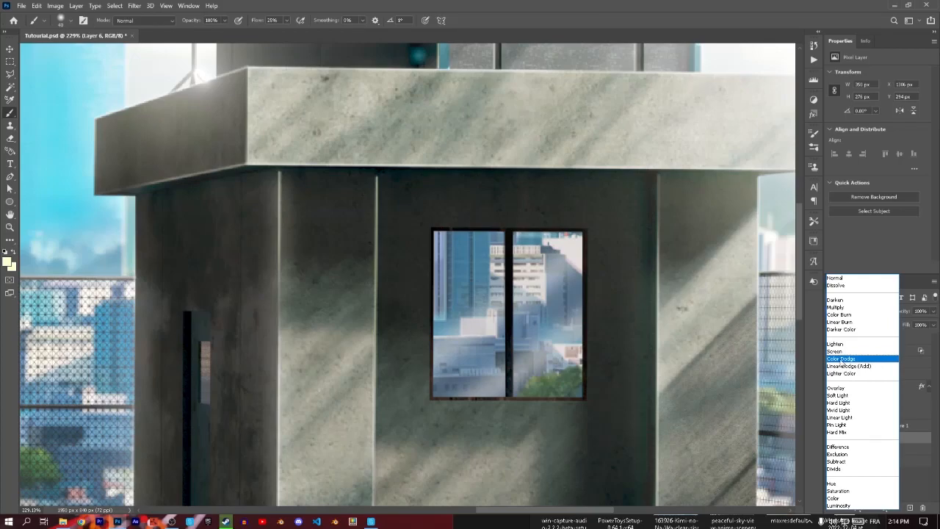
pyautogui.click(850, 359)
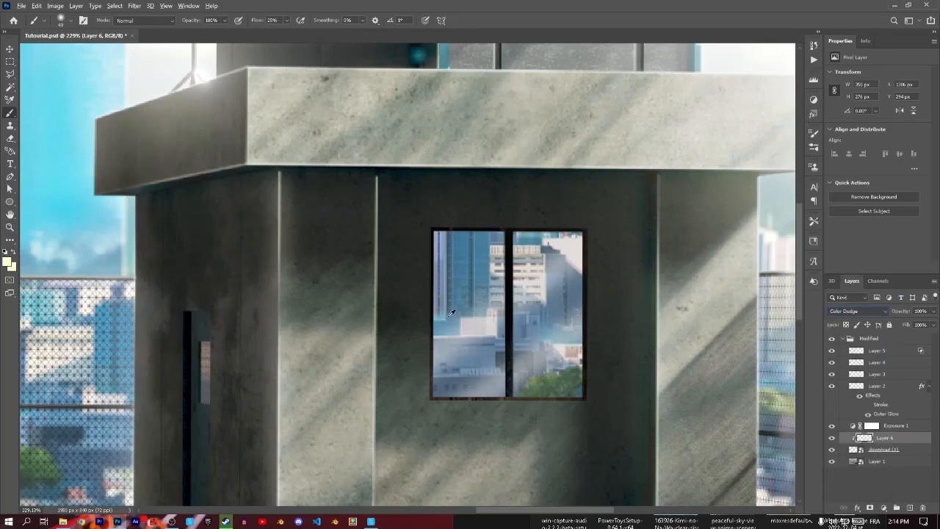
pyautogui.moveTo(513, 327); pyautogui.dragTo(434, 269)
pyautogui.scroll(-6, 494, 268)
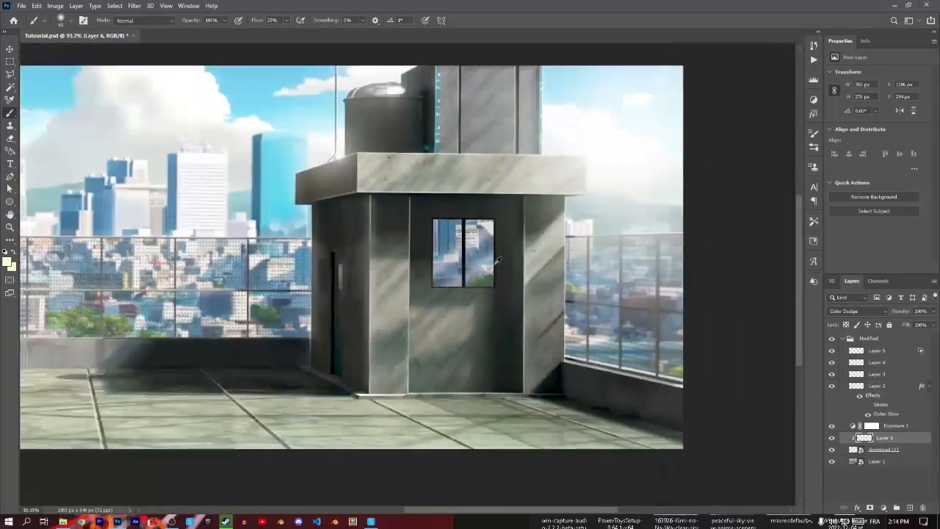
pyautogui.scroll(3, 463, 220)
pyautogui.scroll(-3, 474, 227)
pyautogui.scroll(2, 486, 233)
pyautogui.scroll(2, 485, 233)
pyautogui.scroll(-3, 544, 265)
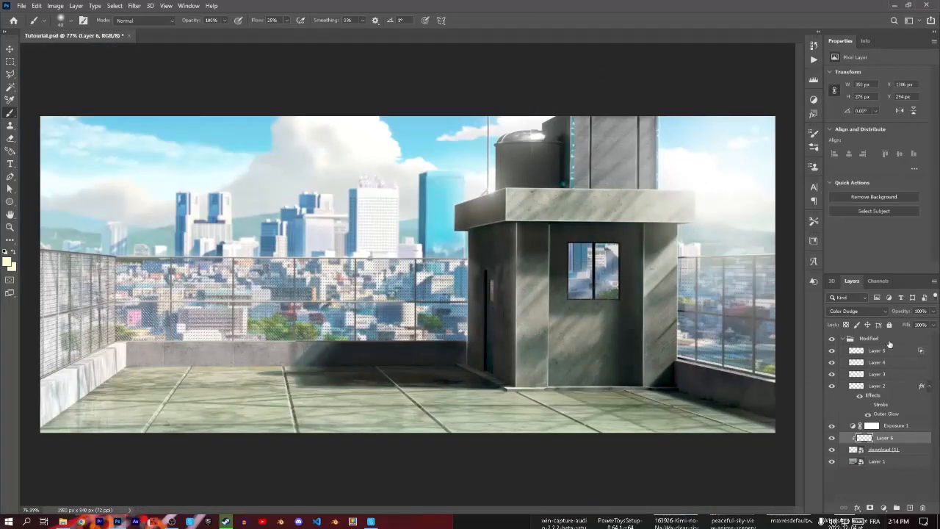
# Select all layers in the Modified group, from Layer 5 down to Layer 1, and stamp them into a new merged layer.
pyautogui.click(878, 340)
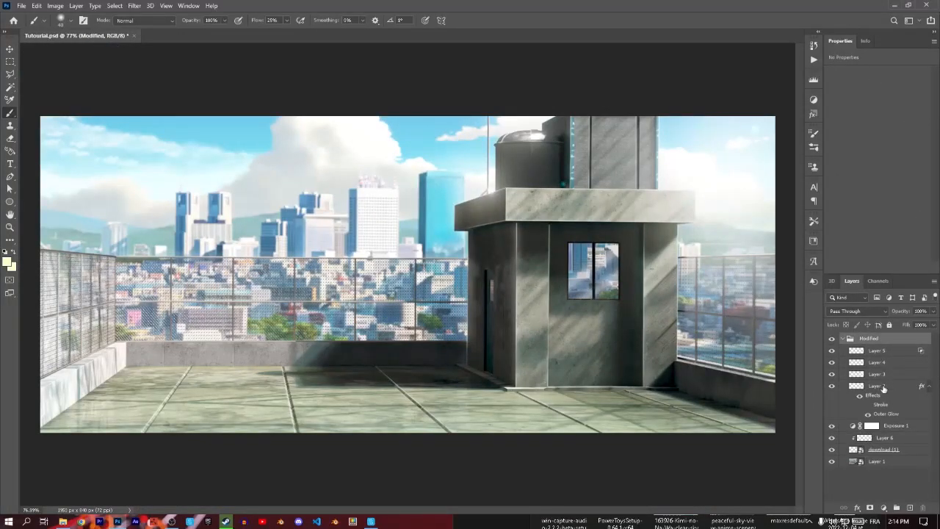
pyautogui.click(842, 339)
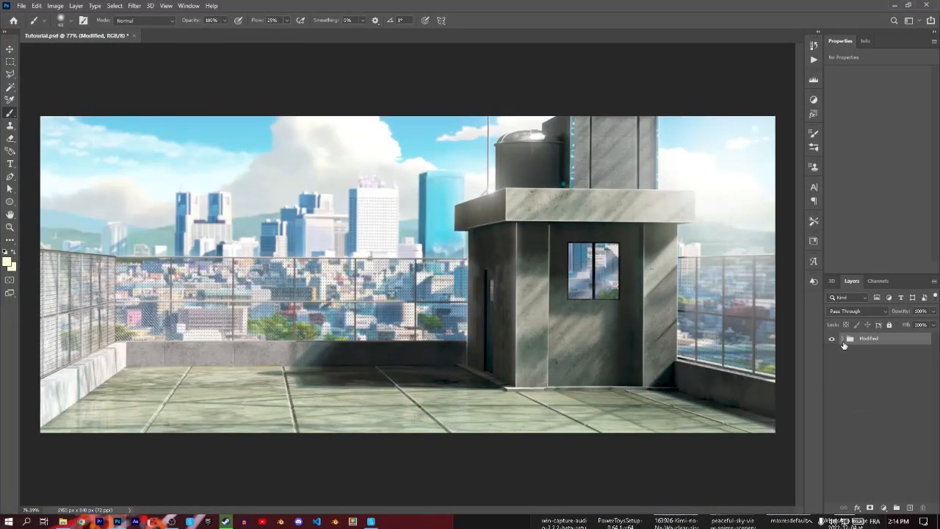
pyautogui.click(842, 339)
pyautogui.click(867, 350)
pyautogui.keyDown('shift'); pyautogui.click(871, 462); pyautogui.keyUp('shift')
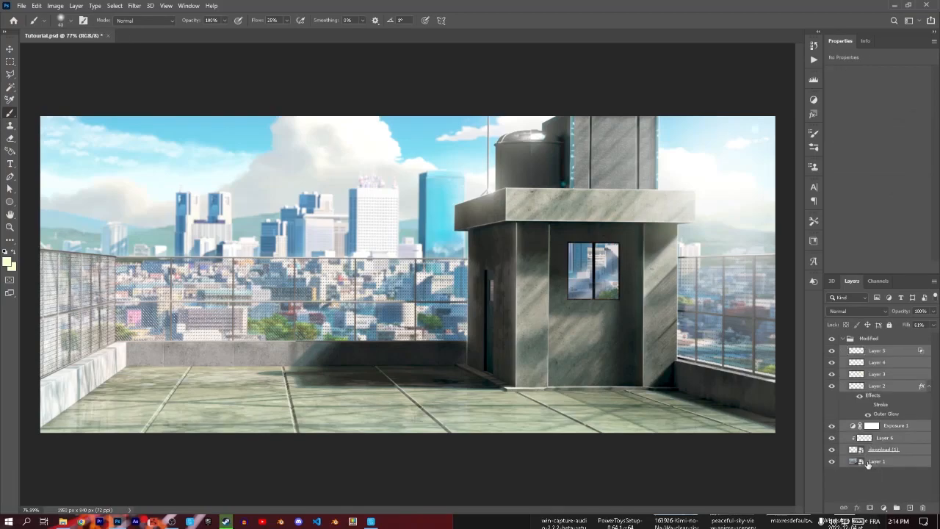
pyautogui.hotkey('ctrl', 'shift', 'alt', 'n')
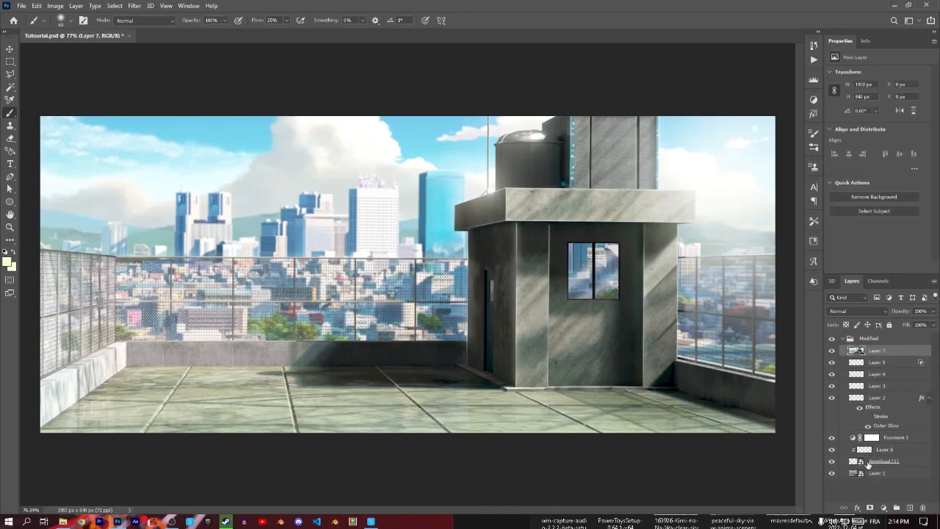
# Move the merged layer above the Modified group, then collapse and hide the group.
pyautogui.moveTo(895, 350); pyautogui.dragTo(900, 334)
pyautogui.click(843, 352)
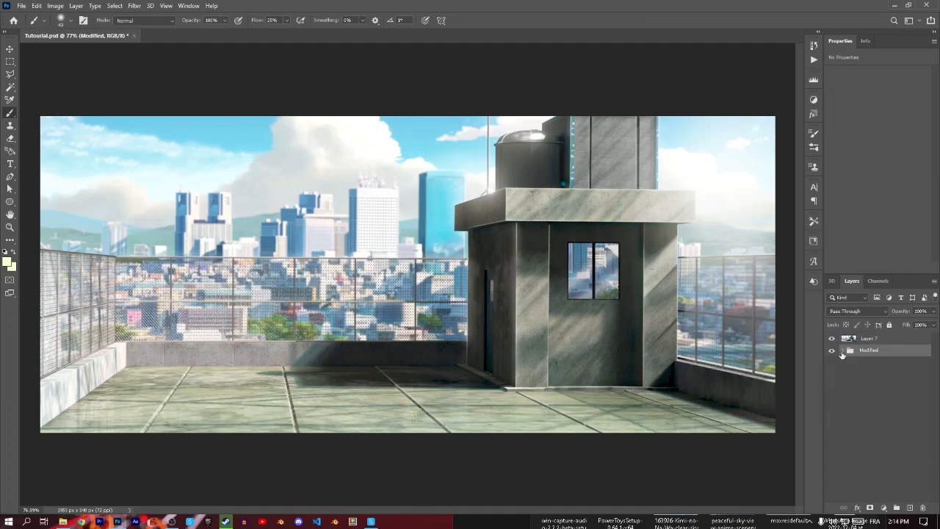
pyautogui.click(868, 340)
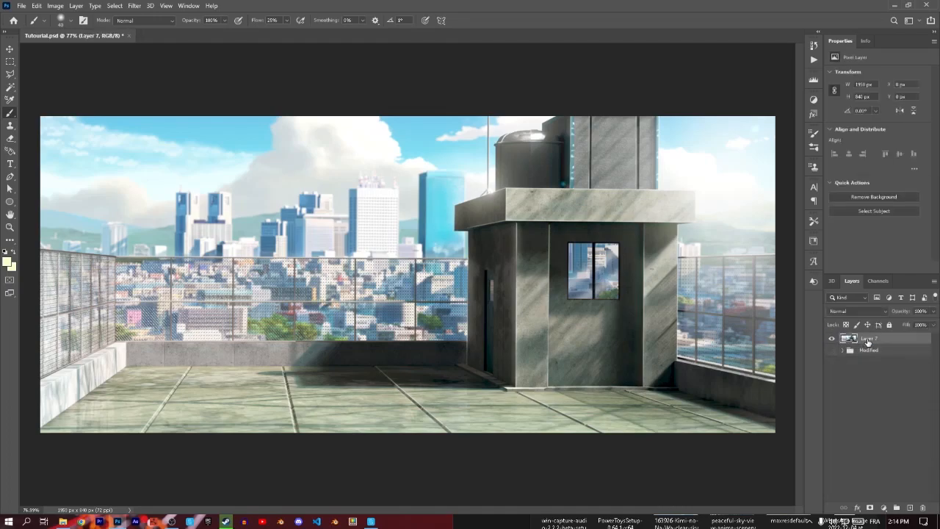
# Convert the merged layer to a smart object and rename it Final.
pyautogui.rightClick(869, 342)
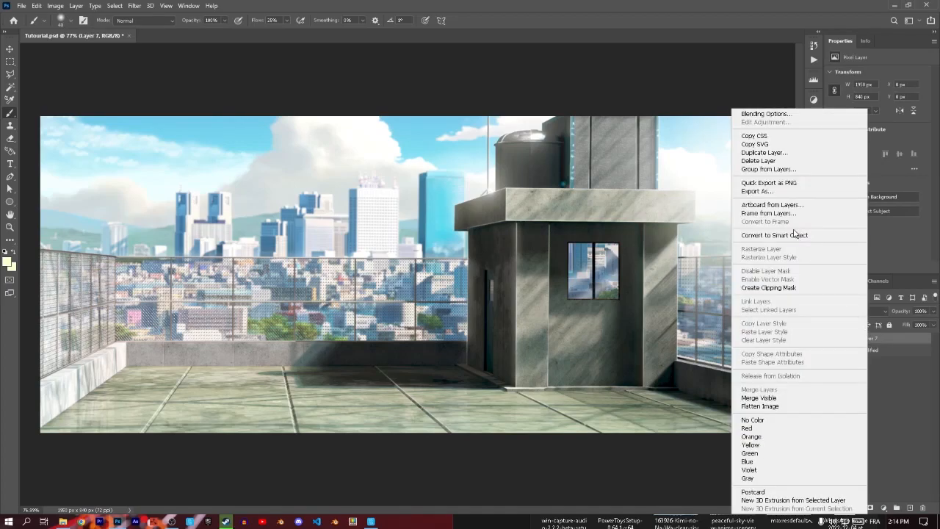
pyautogui.click(796, 236)
pyautogui.doubleClick(869, 339)
pyautogui.write('F')
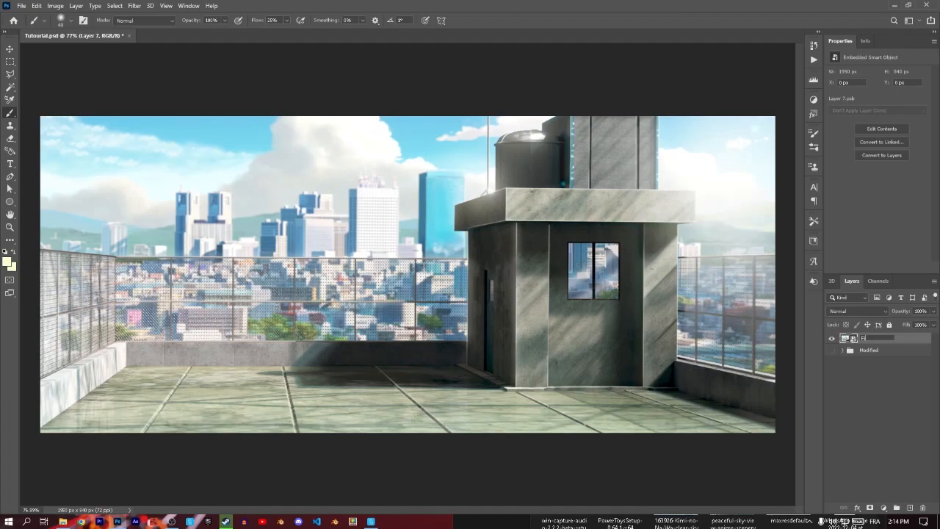
pyautogui.write('inal')
pyautogui.press('Return')
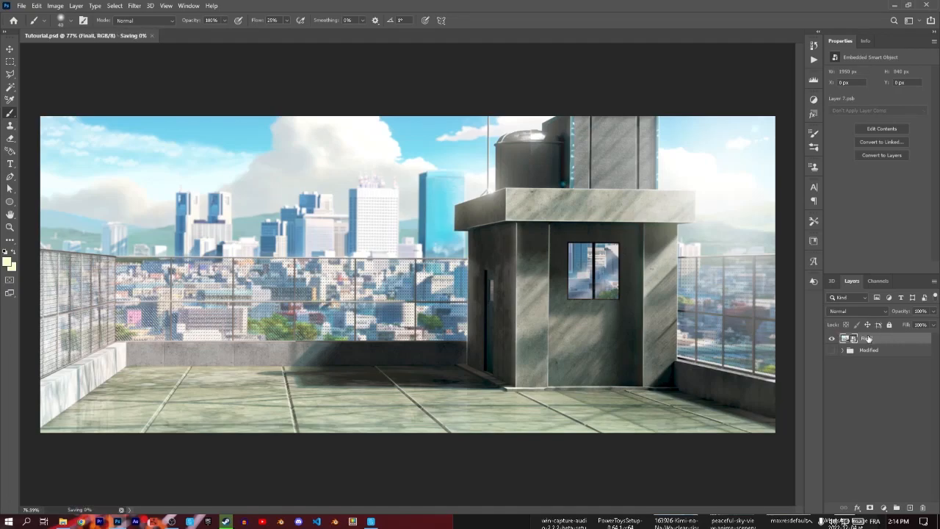
# Apply a Lens Flare filter to the Final layer, centring the flare near the image's upper-right corner with the 35mm Prime lens type.
pyautogui.click(136, 5)
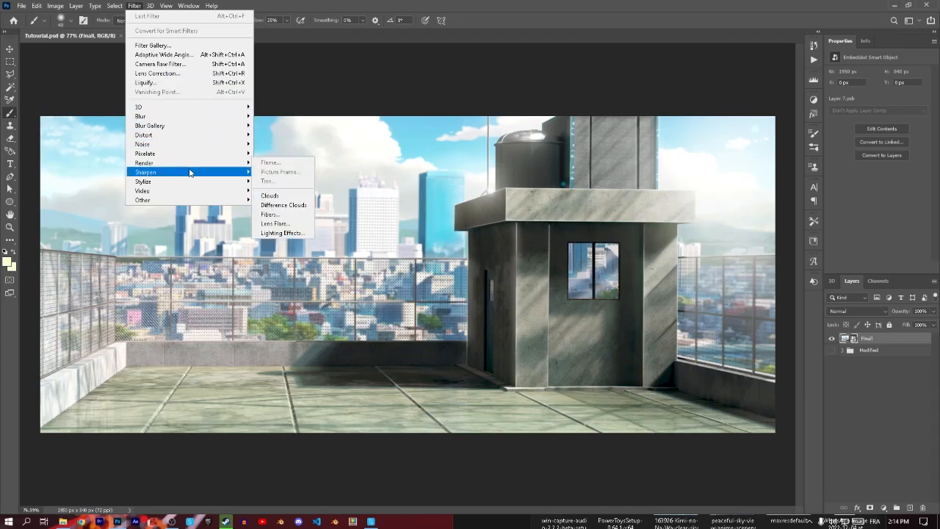
pyautogui.click(283, 222)
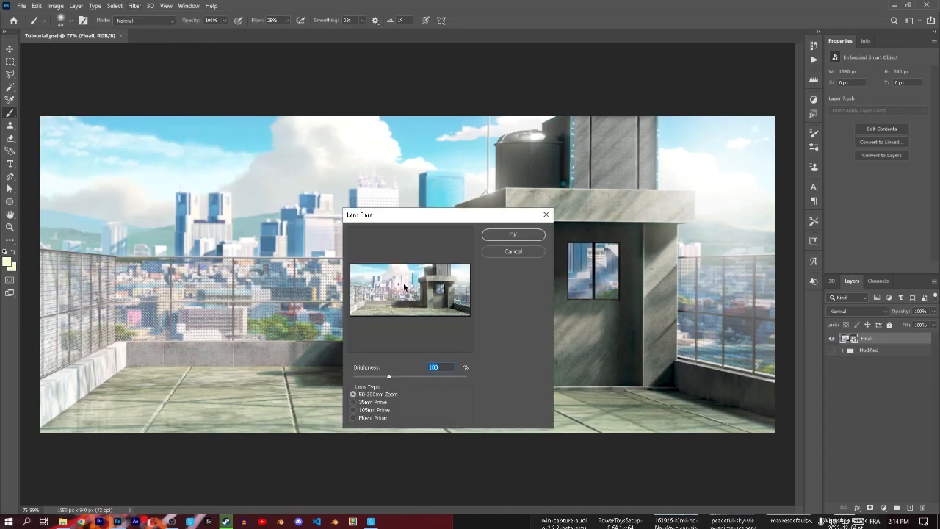
pyautogui.moveTo(401, 285); pyautogui.dragTo(462, 275)
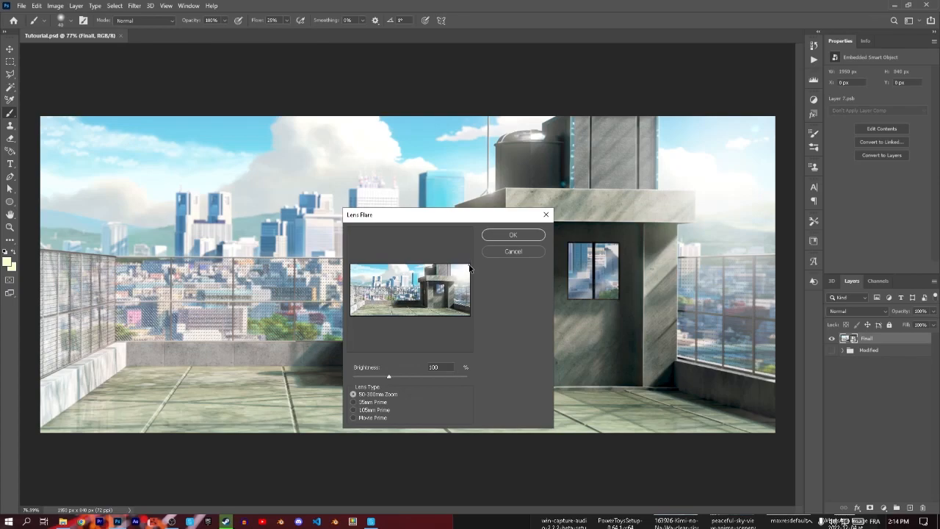
pyautogui.click(356, 395)
pyautogui.click(353, 401)
pyautogui.click(505, 235)
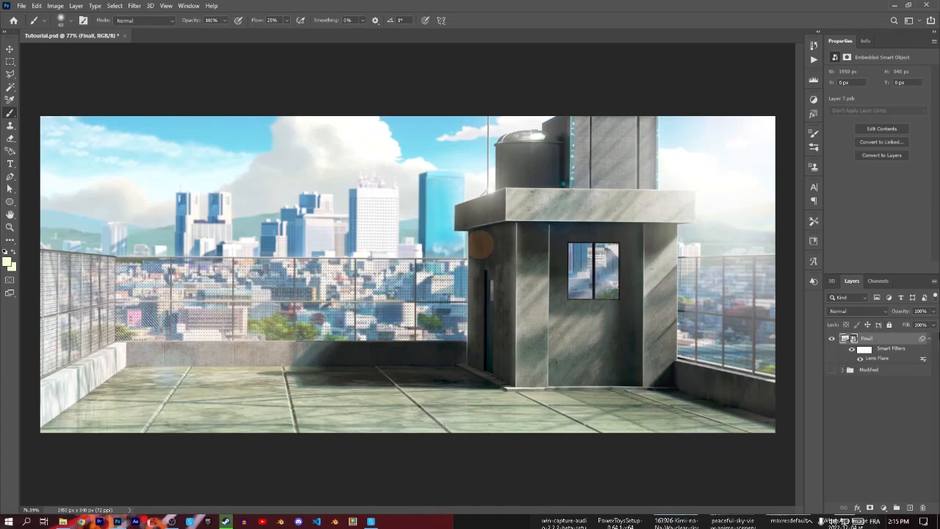
# Open the Camera Raw Filter for the Final layer and set Temperature to -1 and Tint to +13.
pyautogui.click(134, 6)
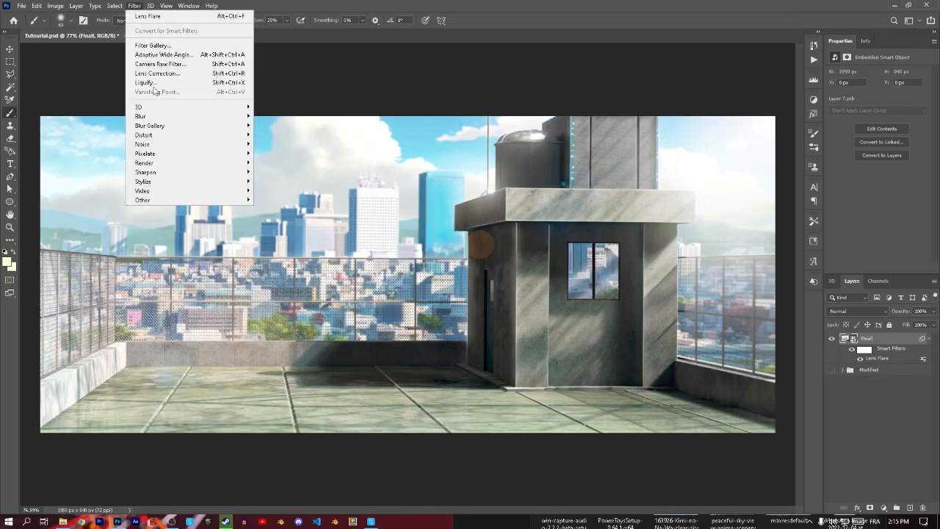
pyautogui.press('Escape')
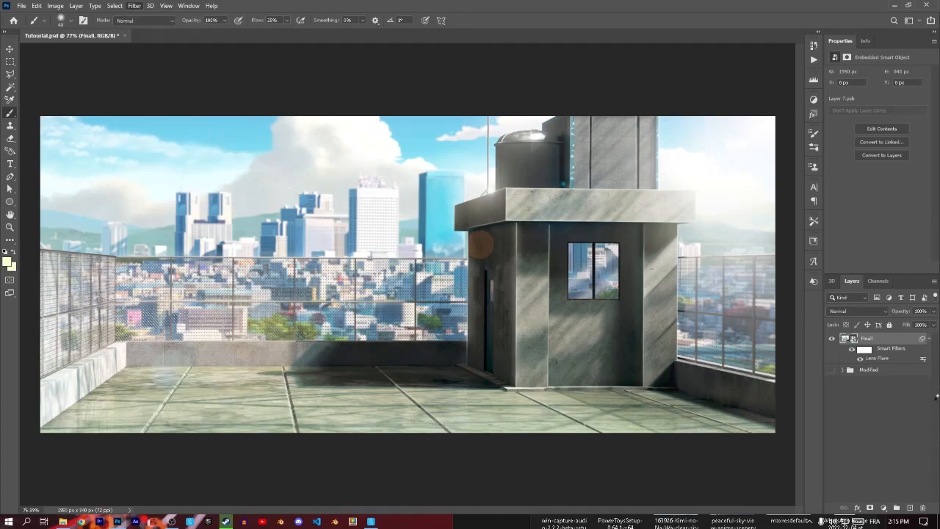
pyautogui.click(923, 521)
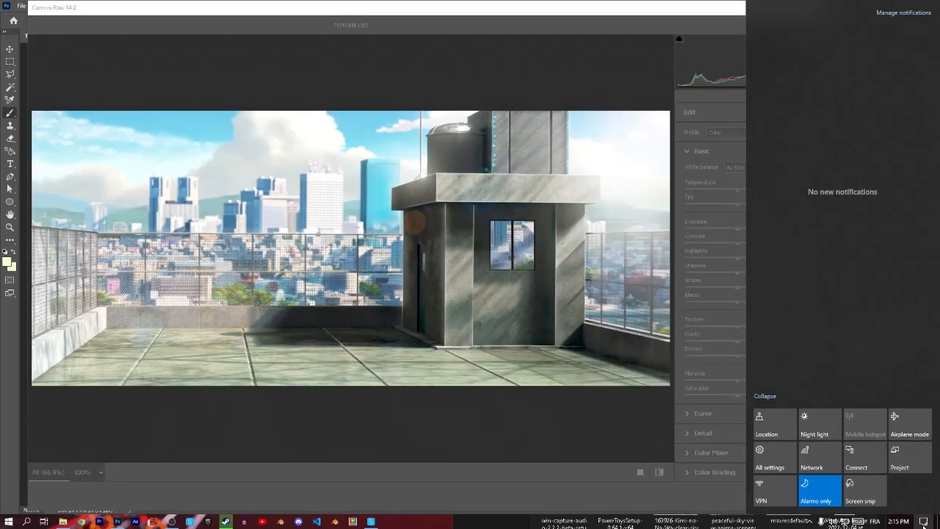
pyautogui.click(924, 522)
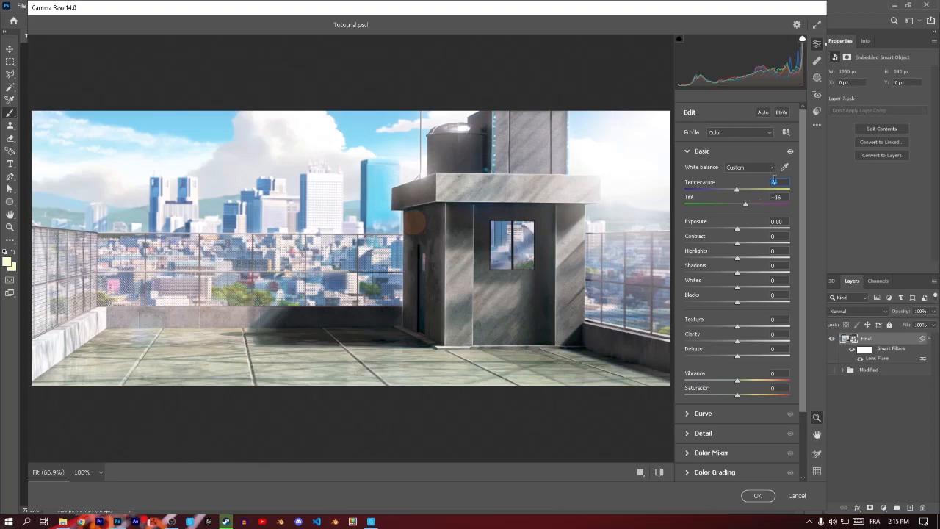
pyautogui.click(779, 181)
pyautogui.moveTo(746, 205); pyautogui.dragTo(742, 205)
pyautogui.moveTo(748, 209)
pyautogui.mouseDown()
pyautogui.moveTo(731, 210)
pyautogui.moveTo(742, 209)
pyautogui.mouseUp()
pyautogui.click(786, 196)
# Set Contrast to +1, Highlights to +10 and Shadows to +10, keeping Exposure at 0, and apply the Camera Raw adjustments.
pyautogui.click(741, 223)
pyautogui.click(741, 229)
pyautogui.doubleClick(741, 229)
pyautogui.click(744, 230)
pyautogui.doubleClick(744, 230)
pyautogui.moveTo(738, 243)
pyautogui.mouseDown()
pyautogui.moveTo(753, 248)
pyautogui.moveTo(741, 251)
pyautogui.mouseUp()
pyautogui.moveTo(738, 259); pyautogui.dragTo(752, 263)
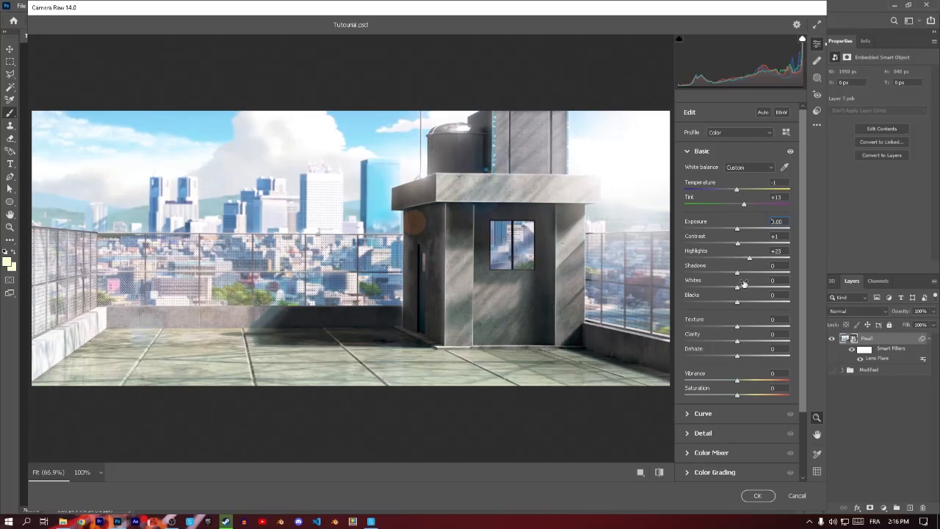
pyautogui.moveTo(750, 258); pyautogui.dragTo(746, 262)
pyautogui.moveTo(738, 277)
pyautogui.mouseDown()
pyautogui.moveTo(725, 276)
pyautogui.moveTo(751, 277)
pyautogui.moveTo(741, 276)
pyautogui.mouseUp()
pyautogui.press('Return')
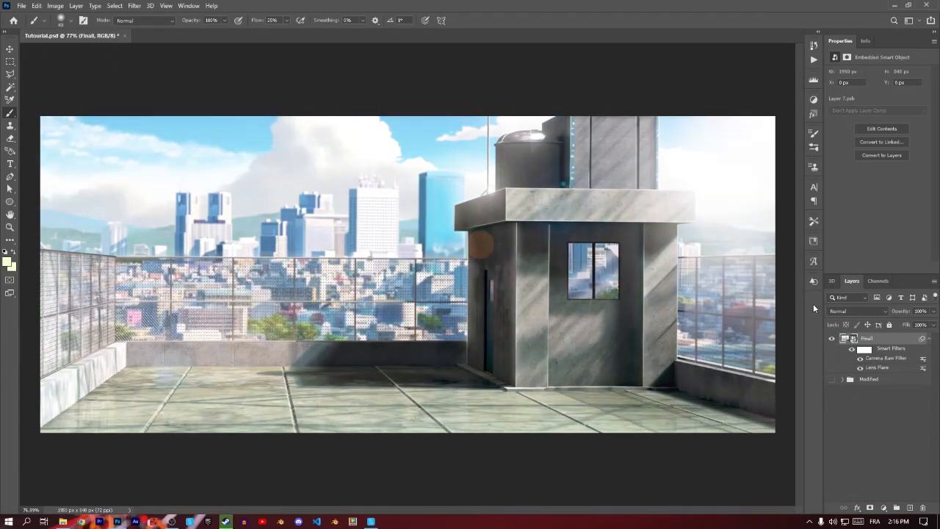
# Reopen the Final layer's Camera Raw smart filter and raise Texture to +24.
pyautogui.doubleClick(891, 359)
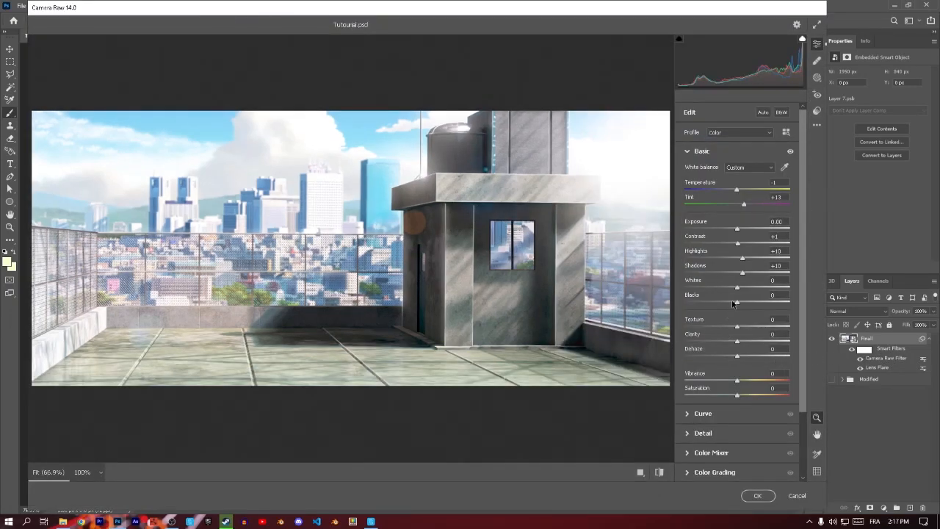
pyautogui.moveTo(739, 329); pyautogui.dragTo(750, 329)
# Examine the texture detail up close on the rooftop building's walls, window and roof edge.
pyautogui.scroll(1, 405, 207)
pyautogui.moveTo(406, 208); pyautogui.dragTo(467, 214)
pyautogui.moveTo(473, 177); pyautogui.dragTo(522, 230)
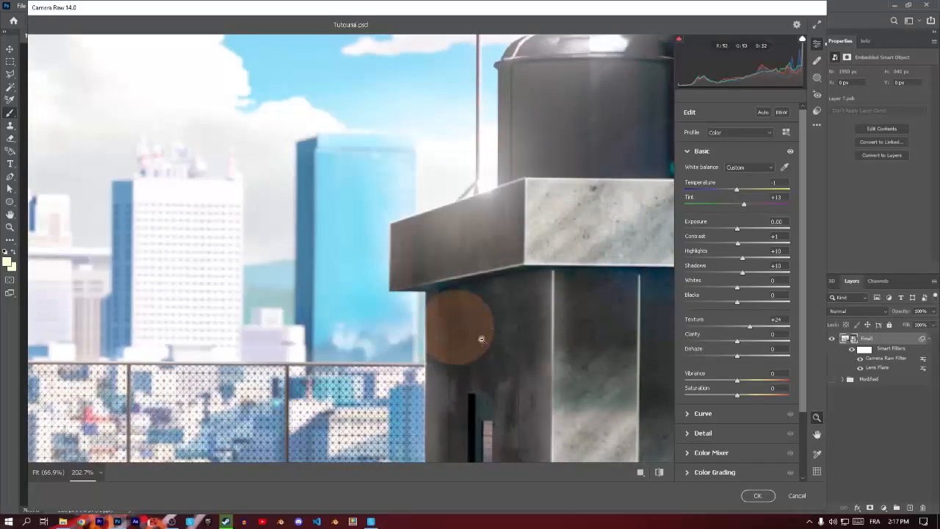
pyautogui.moveTo(603, 352); pyautogui.dragTo(529, 352)
pyautogui.moveTo(639, 313); pyautogui.dragTo(656, 316)
pyautogui.moveTo(612, 280); pyautogui.dragTo(635, 279)
pyautogui.moveTo(575, 278); pyautogui.dragTo(561, 251)
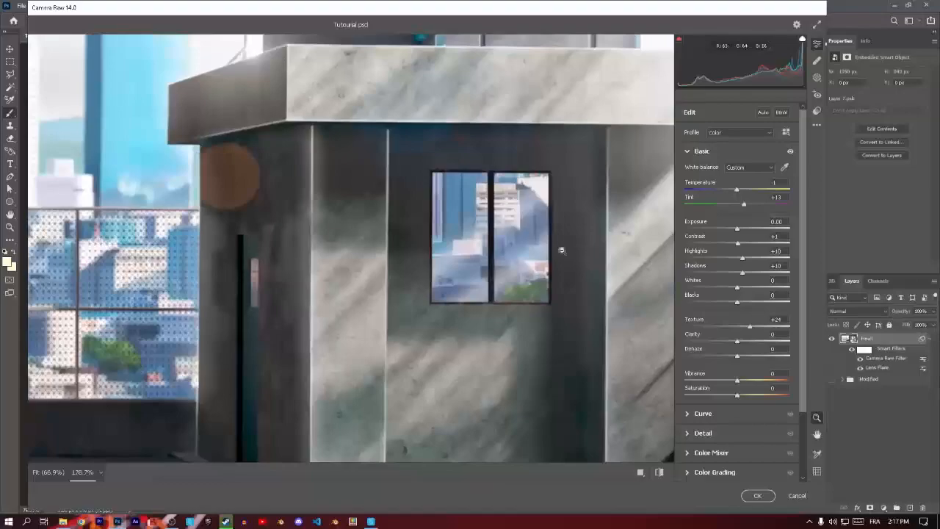
pyautogui.click(309, 239)
pyautogui.moveTo(204, 307); pyautogui.dragTo(222, 308)
pyautogui.click(499, 261)
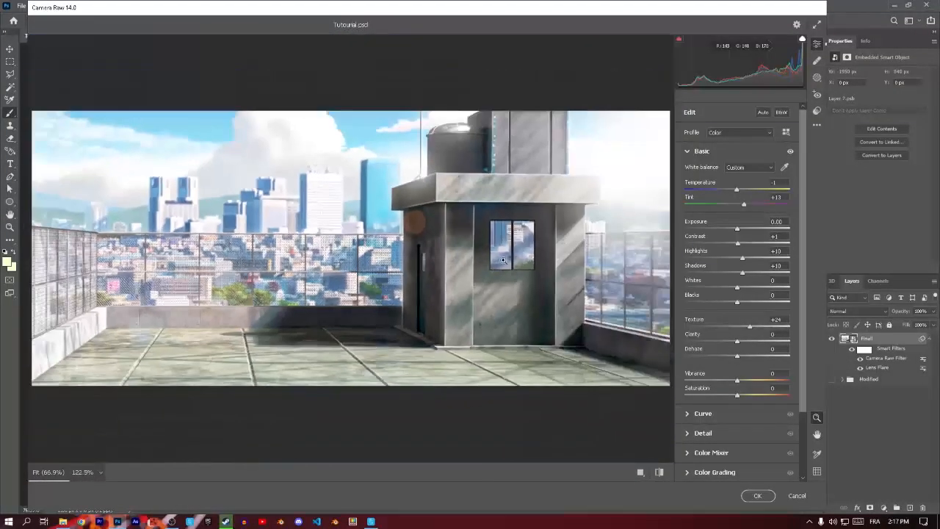
pyautogui.moveTo(503, 261); pyautogui.dragTo(555, 263)
pyautogui.click(351, 263)
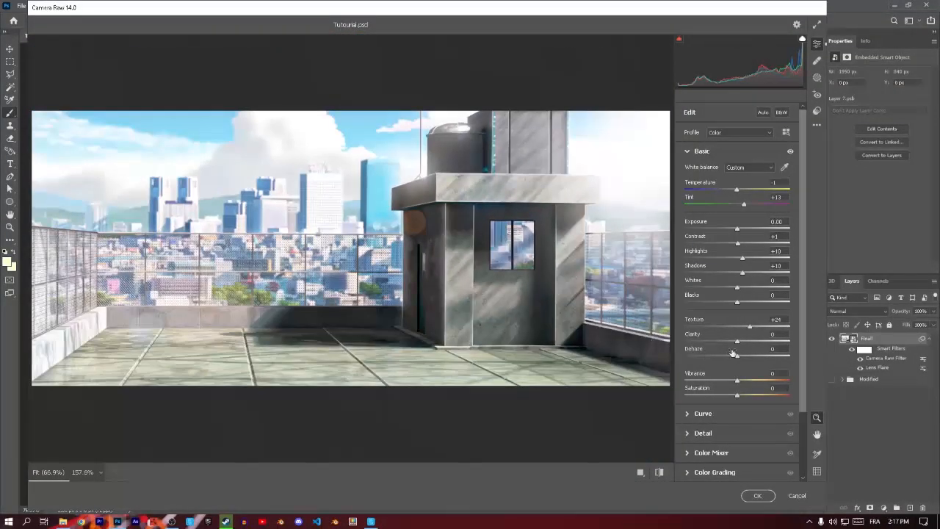
pyautogui.moveTo(389, 343); pyautogui.dragTo(401, 343)
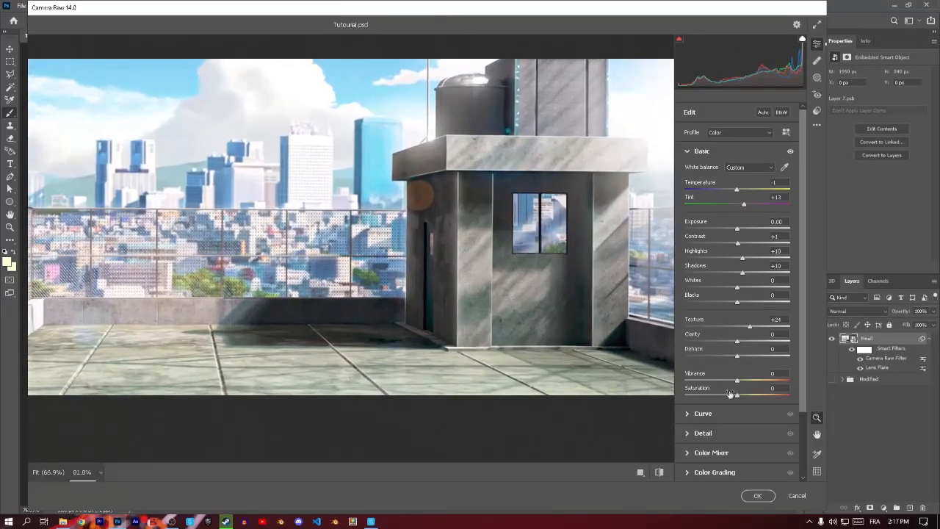
# Try different colour intensities and settle on Vibrance -12 and Saturation +36, with the whole image in view.
pyautogui.moveTo(738, 383)
pyautogui.mouseDown()
pyautogui.moveTo(745, 397)
pyautogui.moveTo(760, 397)
pyautogui.moveTo(733, 382)
pyautogui.mouseUp()
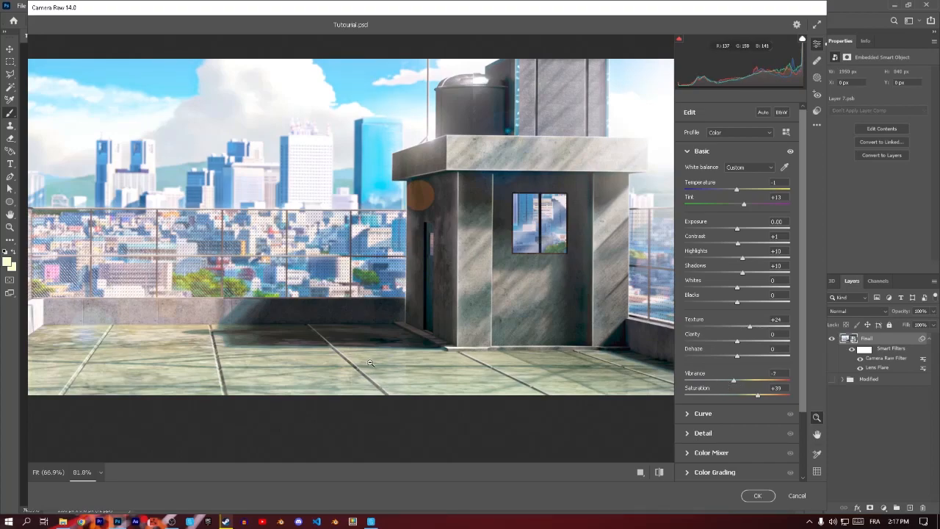
pyautogui.doubleClick(756, 396)
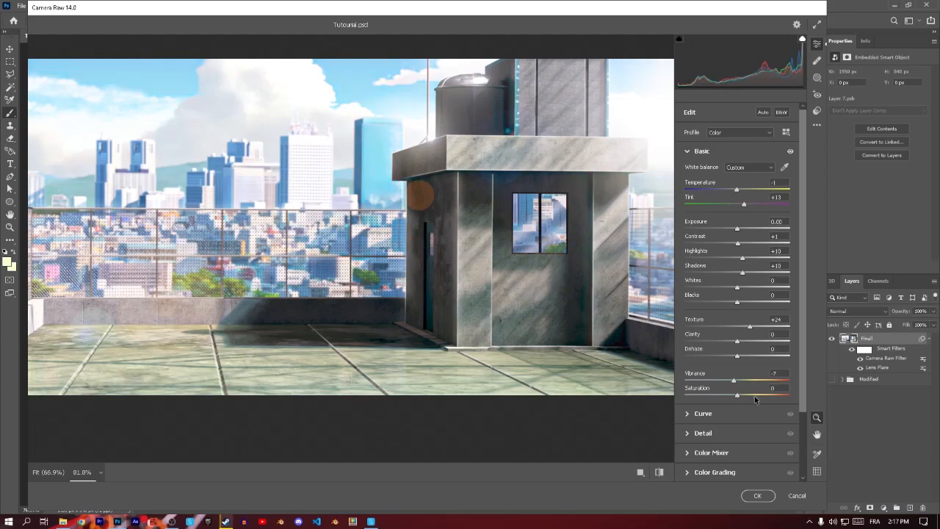
pyautogui.moveTo(733, 380); pyautogui.dragTo(751, 396)
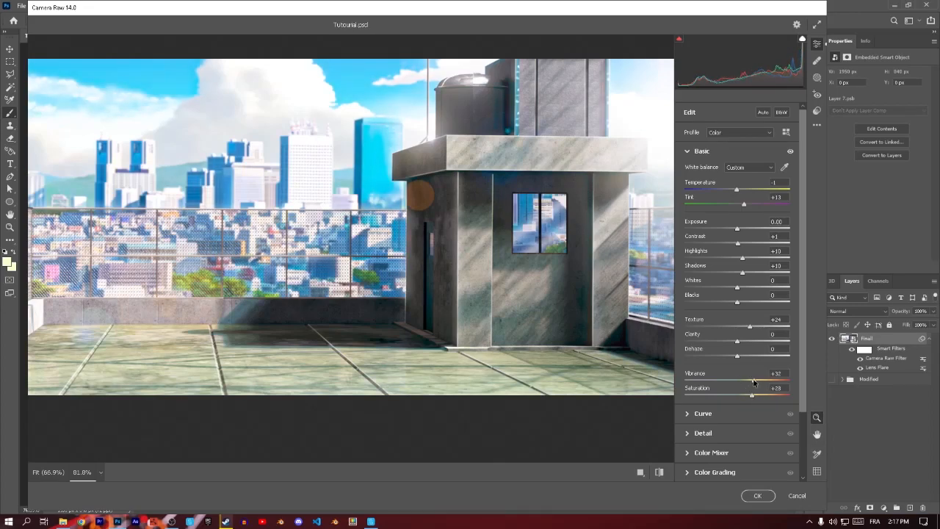
pyautogui.moveTo(758, 386)
pyautogui.mouseDown()
pyautogui.moveTo(733, 384)
pyautogui.moveTo(756, 397)
pyautogui.mouseUp()
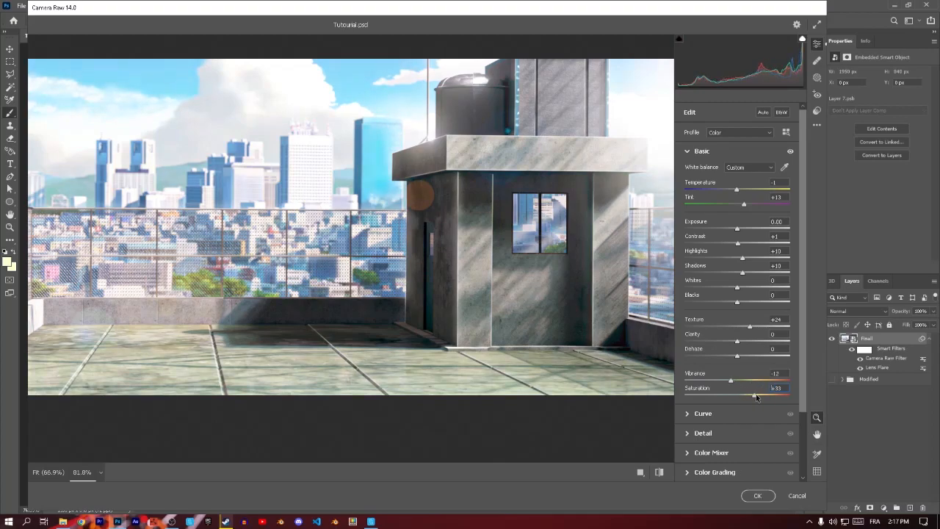
pyautogui.click(205, 274)
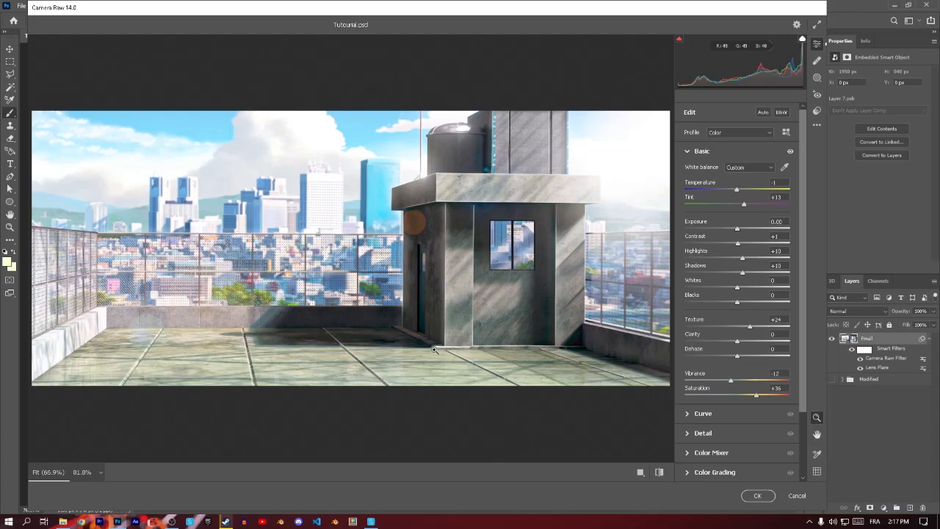
# Open Color Grading and shift the shadows slightly toward cyan-blue.
pyautogui.scroll(-2, 702, 440)
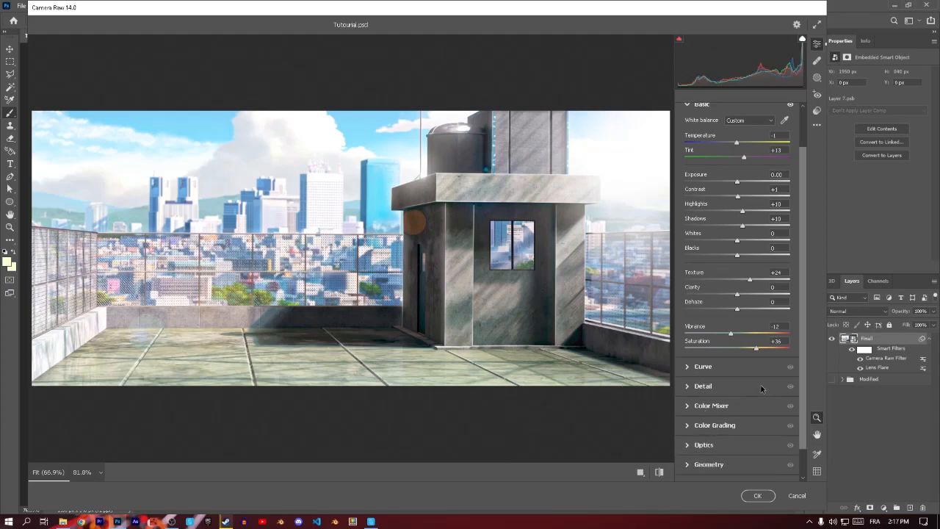
pyautogui.click(705, 393)
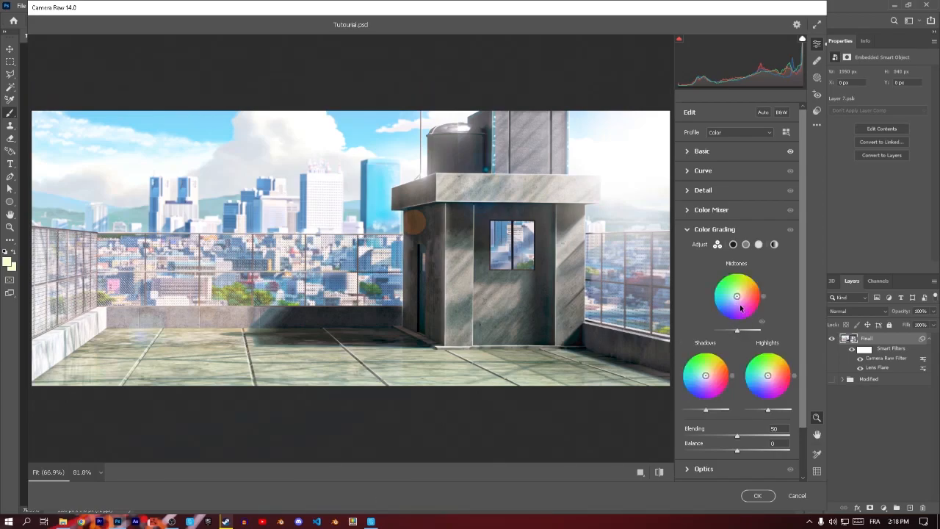
pyautogui.click(733, 244)
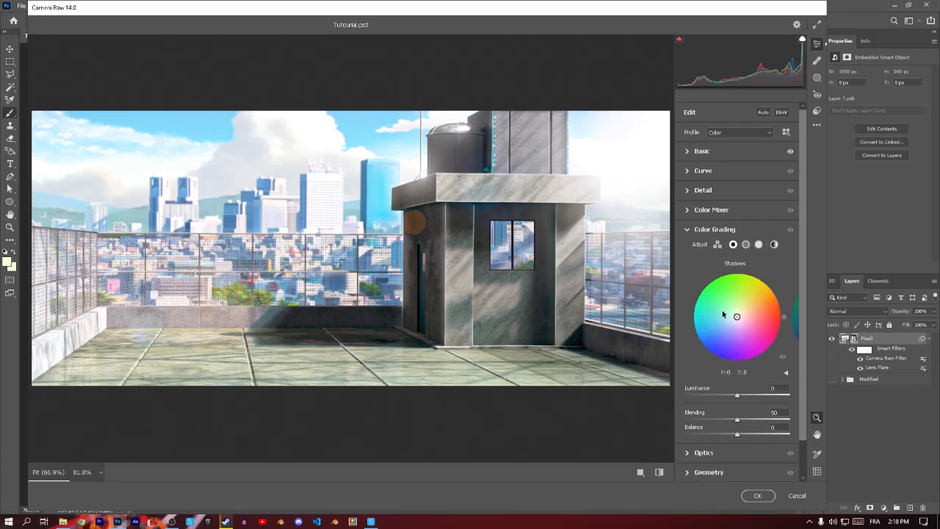
pyautogui.moveTo(737, 317); pyautogui.dragTo(729, 319)
# Grade the midtones to hue 41, saturation 9 and the highlights to hue 183, saturation 22.
pyautogui.click(746, 246)
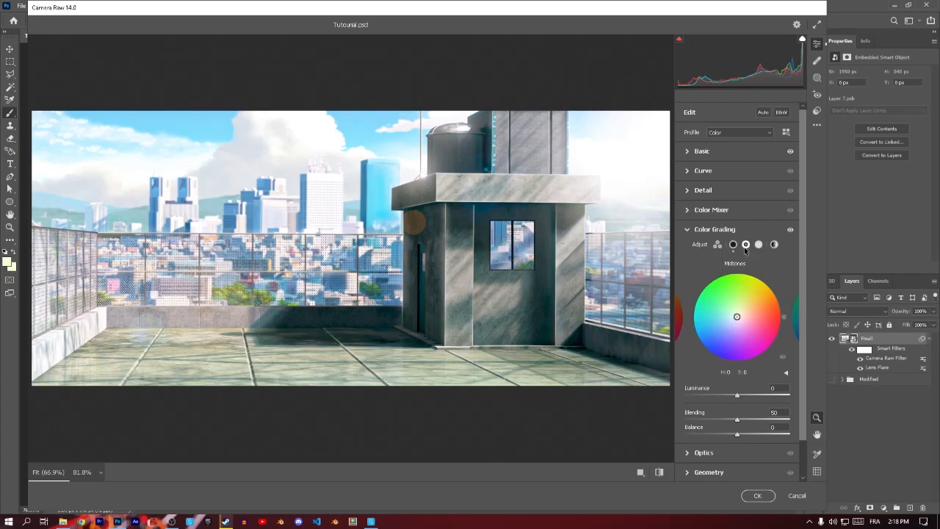
pyautogui.moveTo(737, 316); pyautogui.dragTo(741, 314)
pyautogui.scroll(-1, 764, 303)
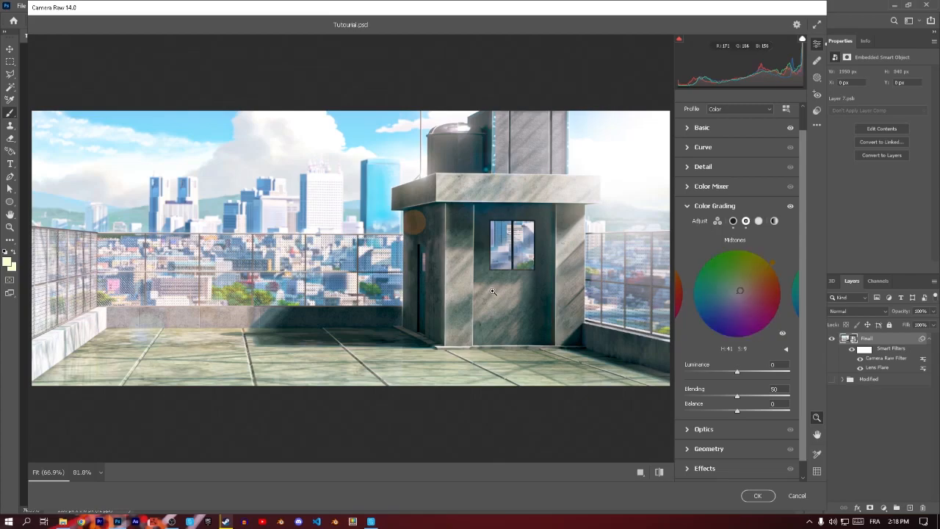
pyautogui.click(796, 301)
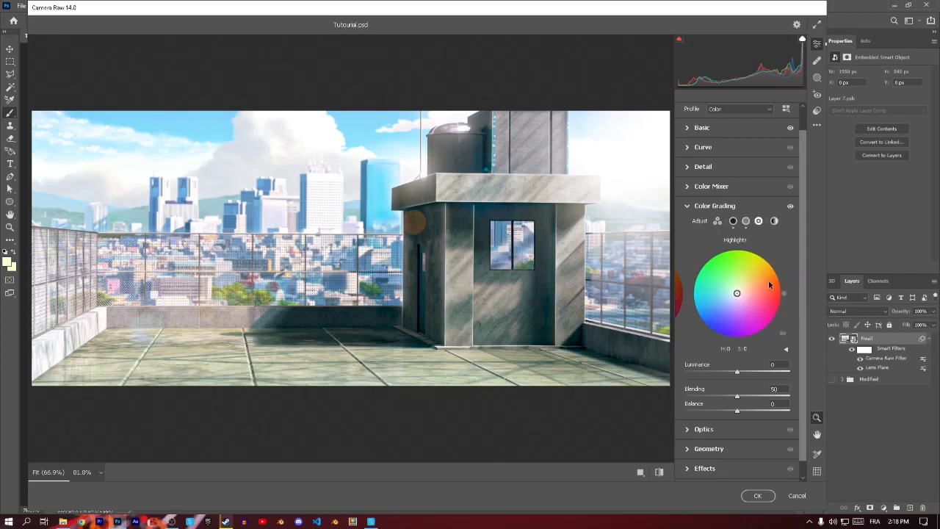
pyautogui.moveTo(737, 293)
pyautogui.mouseDown()
pyautogui.moveTo(728, 295)
pyautogui.moveTo(745, 286)
pyautogui.moveTo(726, 292)
pyautogui.mouseUp()
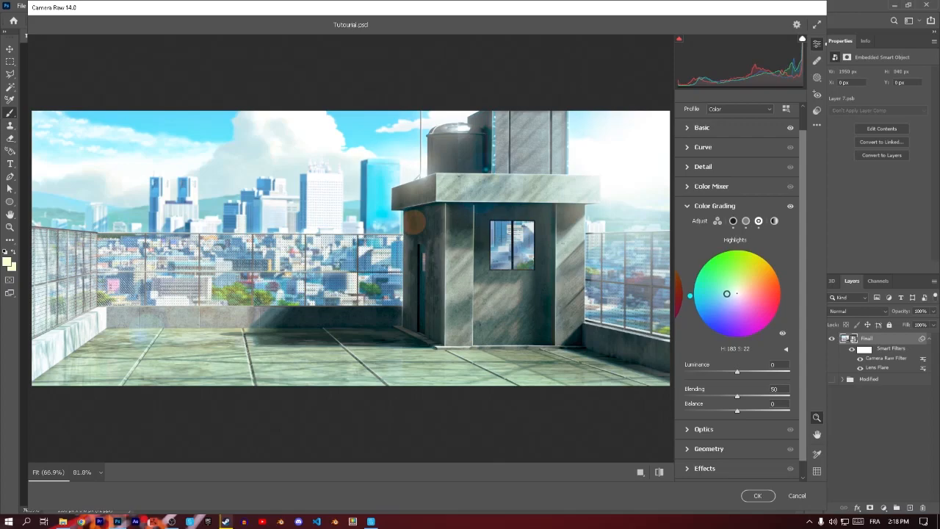
# In the Camera Raw effects, set Vignetting to +11 and add a slight amount of Grain.
pyautogui.scroll(-1, 711, 400)
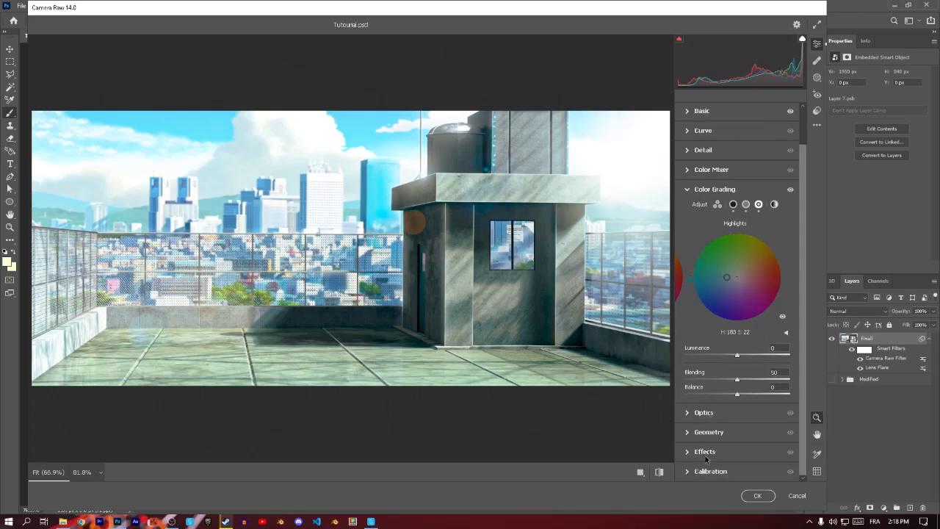
pyautogui.click(692, 452)
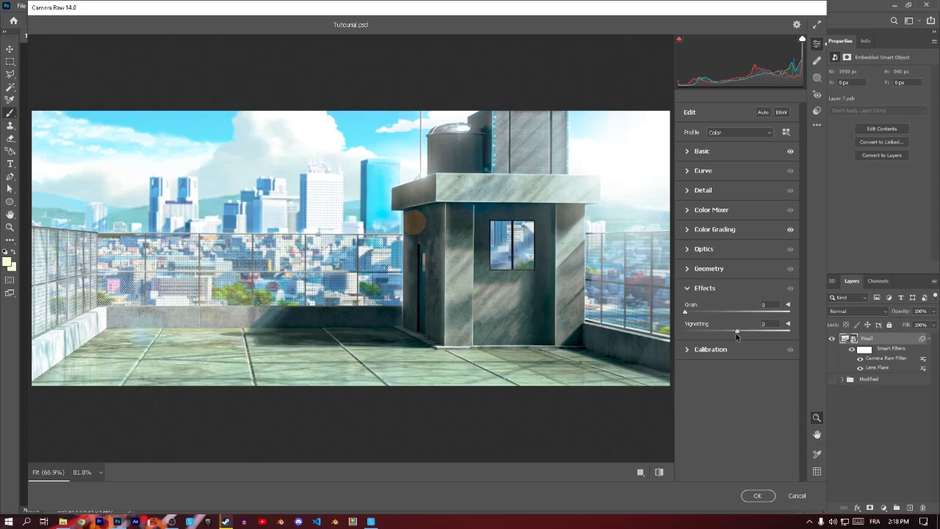
pyautogui.moveTo(741, 331)
pyautogui.mouseDown()
pyautogui.moveTo(751, 334)
pyautogui.moveTo(727, 334)
pyautogui.moveTo(751, 334)
pyautogui.moveTo(742, 336)
pyautogui.mouseUp()
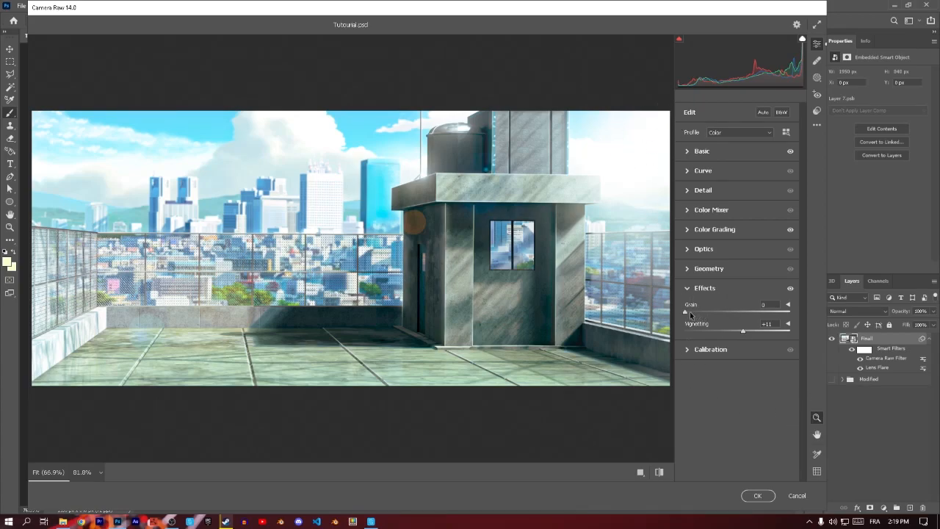
pyautogui.moveTo(689, 313); pyautogui.dragTo(691, 315)
# Inspect the graded image up close across the city and building, and apply the Camera Raw adjustments.
pyautogui.moveTo(474, 262); pyautogui.dragTo(540, 259)
pyautogui.click(216, 267)
pyautogui.moveTo(216, 267); pyautogui.dragTo(266, 241)
pyautogui.click(257, 249)
pyautogui.moveTo(236, 196); pyautogui.dragTo(314, 198)
pyautogui.click(473, 201)
pyautogui.moveTo(473, 201); pyautogui.dragTo(495, 220)
pyautogui.click(495, 221)
pyautogui.click(757, 496)
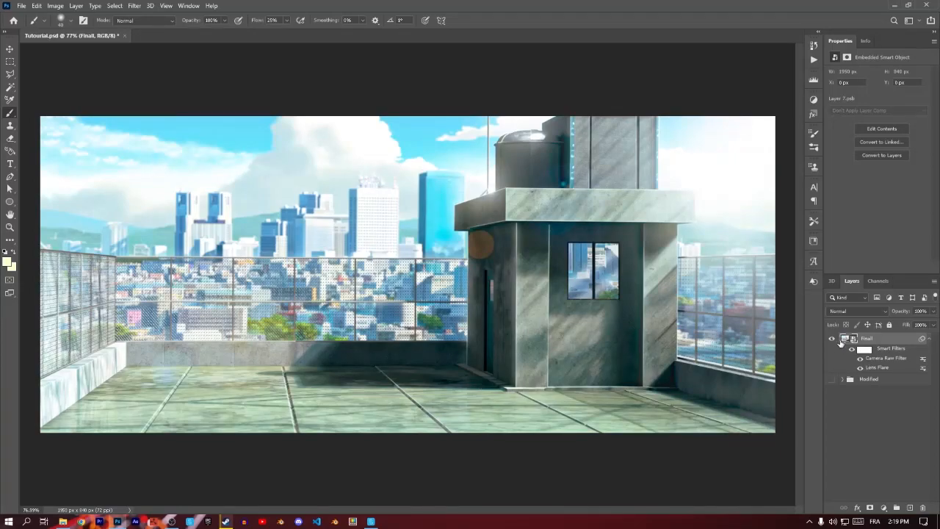
# Compare the Final layer with the Modified group by showing each alone, and expand the Modified group.
pyautogui.keyDown('alt'); pyautogui.click(832, 381); pyautogui.keyUp('alt')
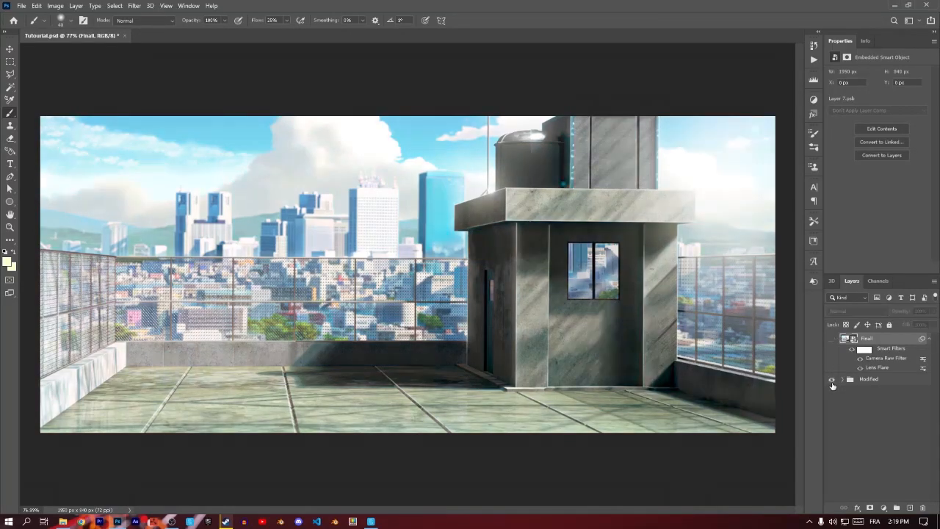
pyautogui.keyDown('alt'); pyautogui.click(832, 340); pyautogui.keyUp('alt')
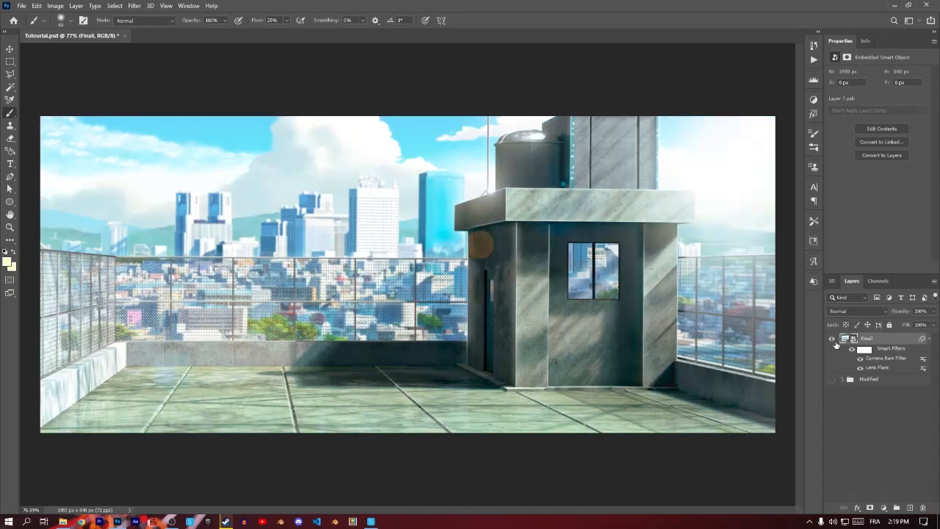
pyautogui.click(844, 379)
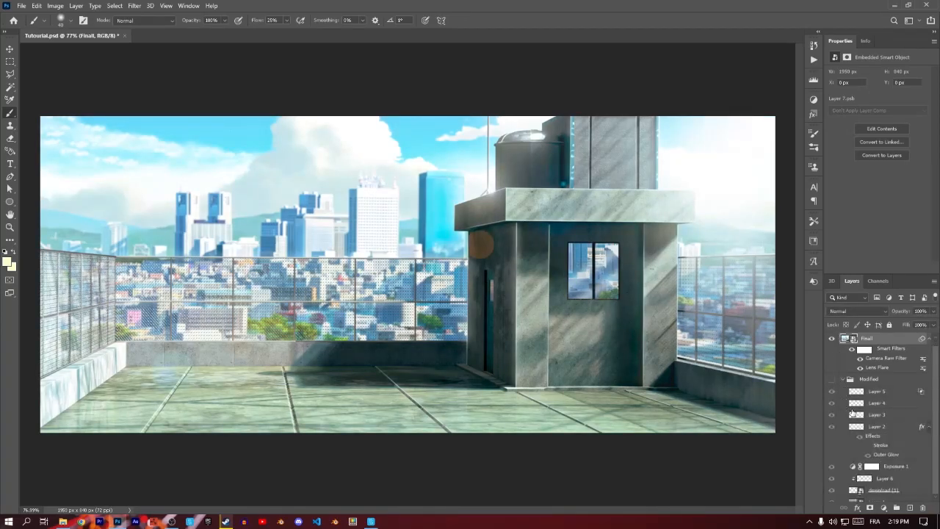
# Compare Layer 1 shown alone with the full edit, with the Modified group hidden and shown, and collapse the group.
pyautogui.scroll(-1, 846, 437)
pyautogui.keyDown('alt'); pyautogui.click(833, 496); pyautogui.keyUp('alt')
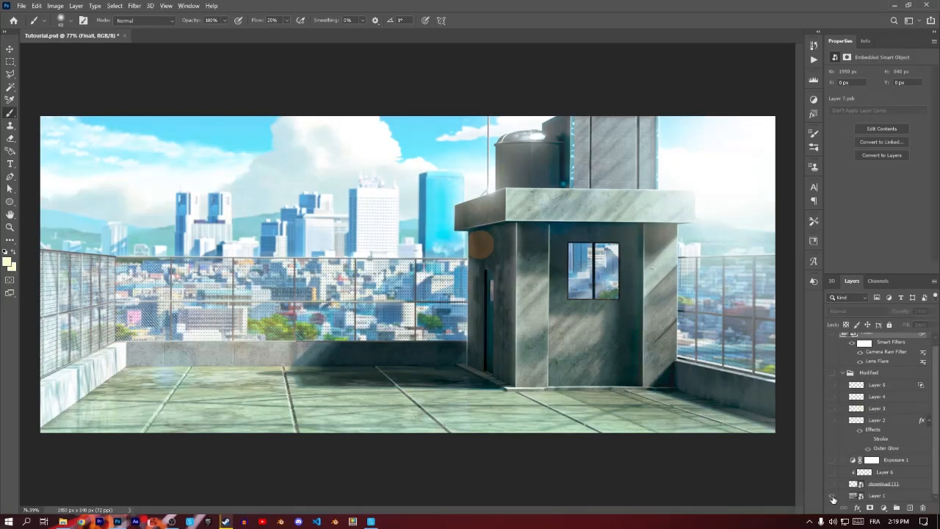
pyautogui.keyDown('alt'); pyautogui.click(834, 498); pyautogui.keyUp('alt')
pyautogui.keyDown('alt'); pyautogui.click(833, 498); pyautogui.keyUp('alt')
pyautogui.keyDown('alt'); pyautogui.click(833, 498); pyautogui.keyUp('alt')
pyautogui.scroll(1, 842, 392)
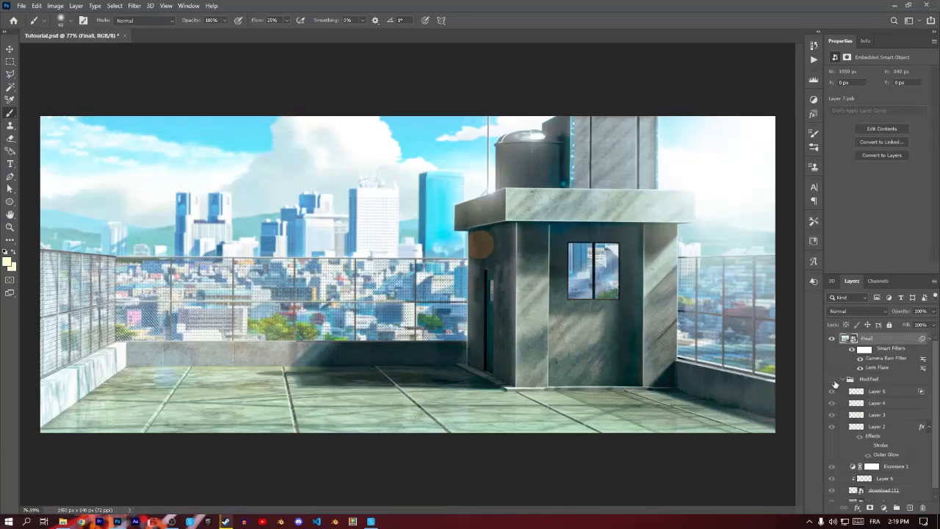
pyautogui.scroll(-1, 853, 423)
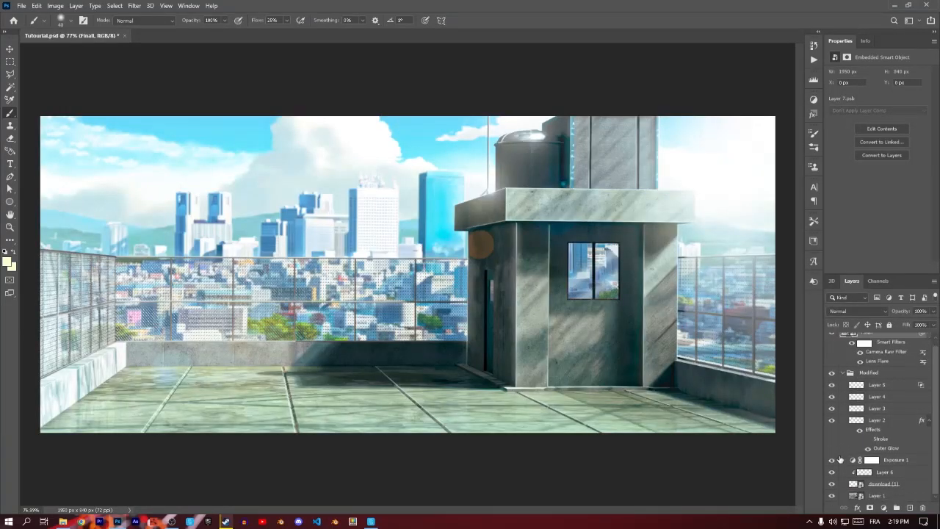
pyautogui.keyDown('alt'); pyautogui.click(833, 497); pyautogui.keyUp('alt')
pyautogui.keyDown('alt'); pyautogui.click(833, 497); pyautogui.keyUp('alt')
pyautogui.keyDown('alt'); pyautogui.click(833, 497); pyautogui.keyUp('alt')
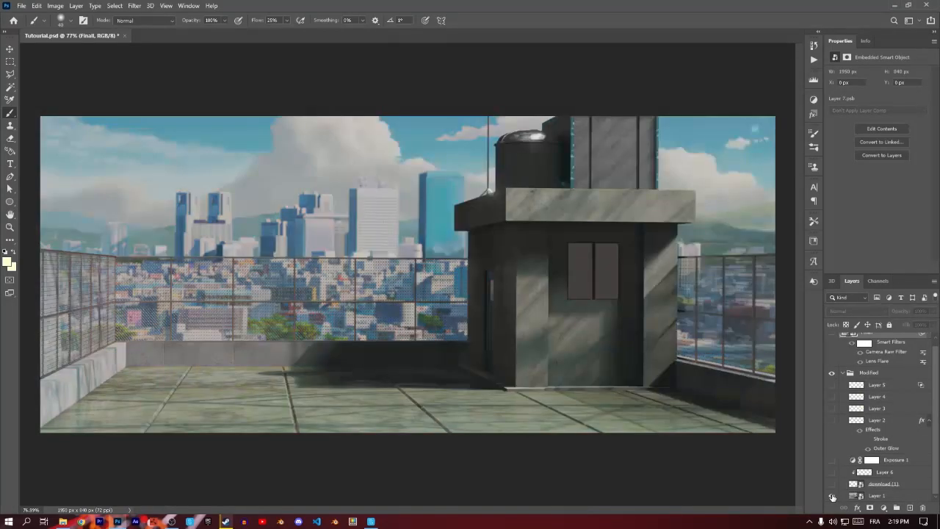
pyautogui.keyDown('alt'); pyautogui.click(833, 497); pyautogui.keyUp('alt')
pyautogui.keyDown('alt'); pyautogui.click(834, 498); pyautogui.keyUp('alt')
pyautogui.keyDown('alt'); pyautogui.click(833, 498); pyautogui.keyUp('alt')
pyautogui.keyDown('alt'); pyautogui.click(833, 497); pyautogui.keyUp('alt')
pyautogui.keyDown('alt'); pyautogui.click(833, 498); pyautogui.keyUp('alt')
pyautogui.keyDown('alt'); pyautogui.click(833, 497); pyautogui.keyUp('alt')
pyautogui.keyDown('alt'); pyautogui.click(833, 497); pyautogui.keyUp('alt')
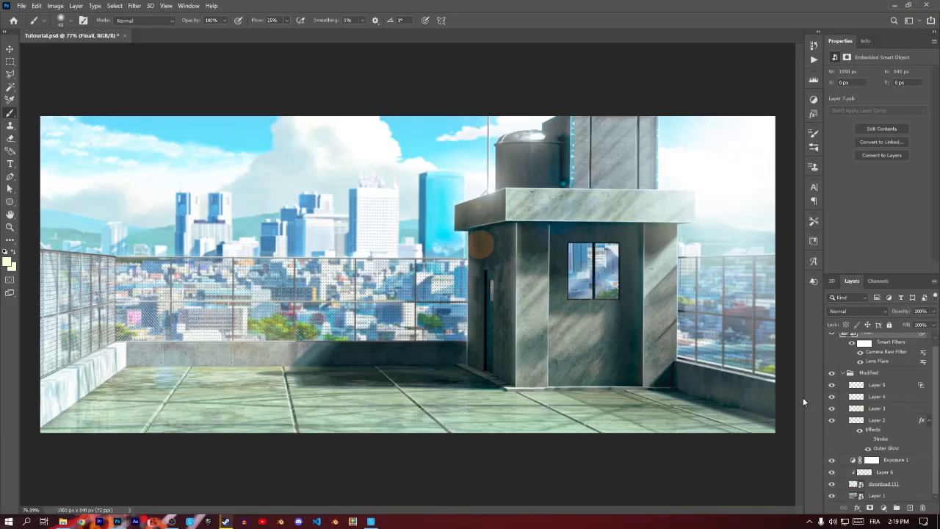
pyautogui.scroll(1, 862, 354)
pyautogui.click(845, 380)
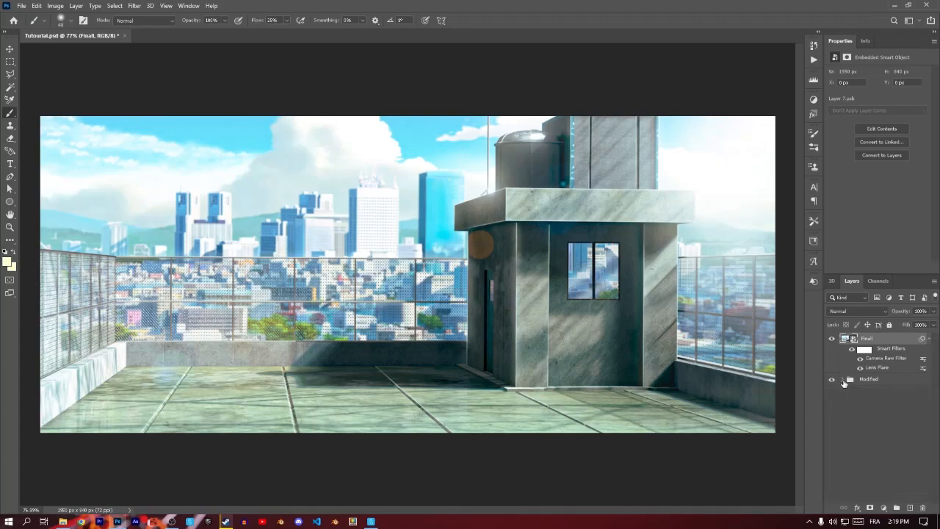
# On a new layer above Final, draw a linear black-to-transparent gradient rising from the bottom edge of the image to the top.
pyautogui.click(910, 508)
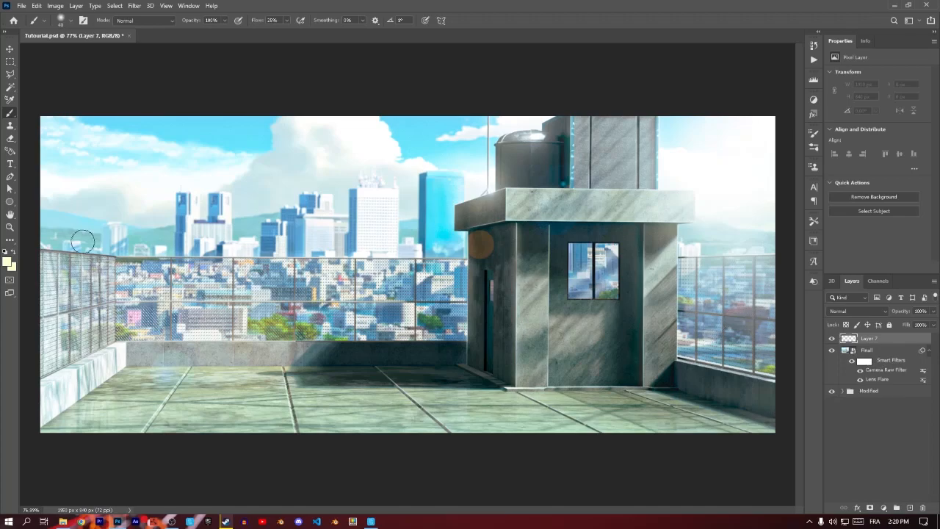
pyautogui.press('g')
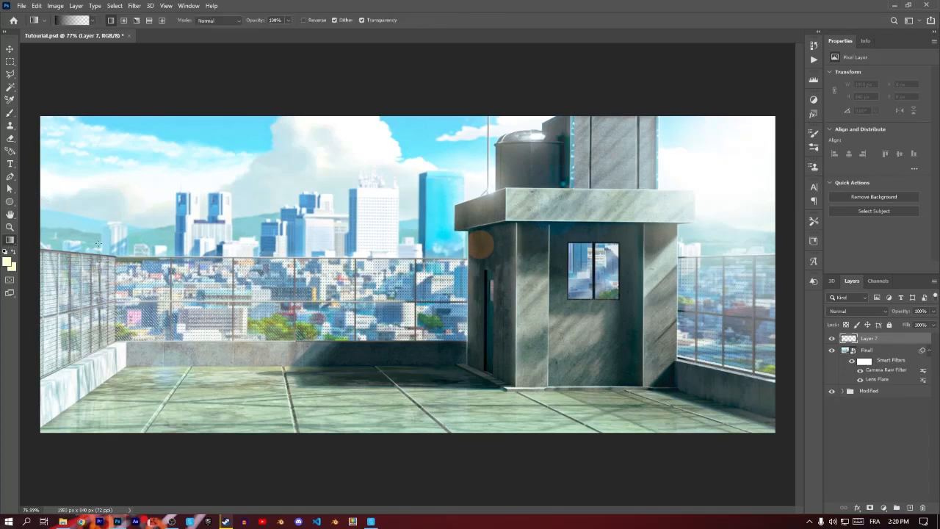
pyautogui.click(73, 21)
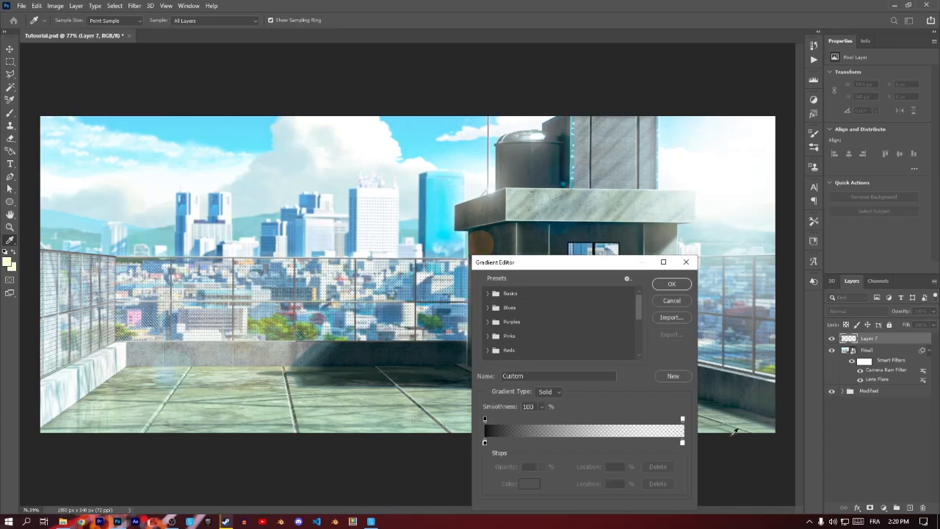
pyautogui.click(682, 420)
pyautogui.click(671, 287)
pyautogui.moveTo(301, 475); pyautogui.dragTo(305, 8)
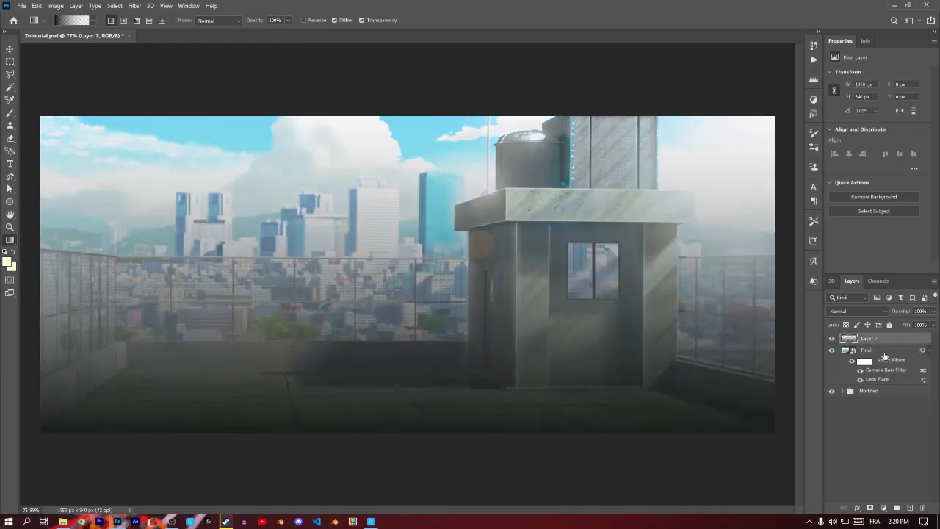
# Set the gradient layer's blend mode to Hard Light and its Fill to 52%.
pyautogui.click(867, 311)
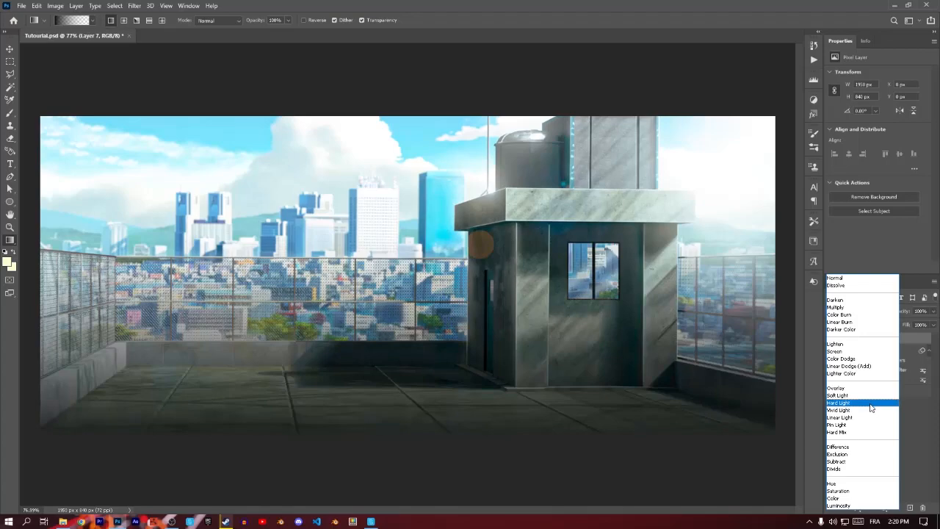
pyautogui.click(847, 402)
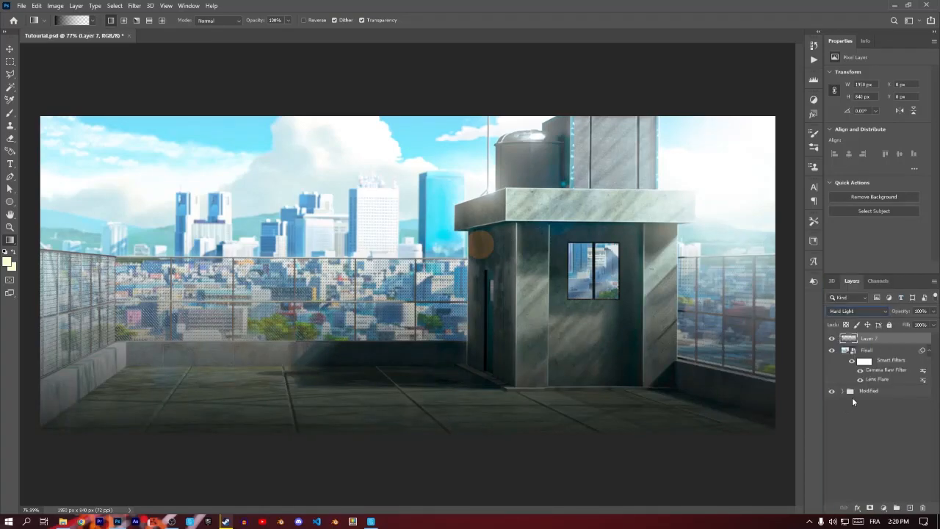
pyautogui.click(933, 325)
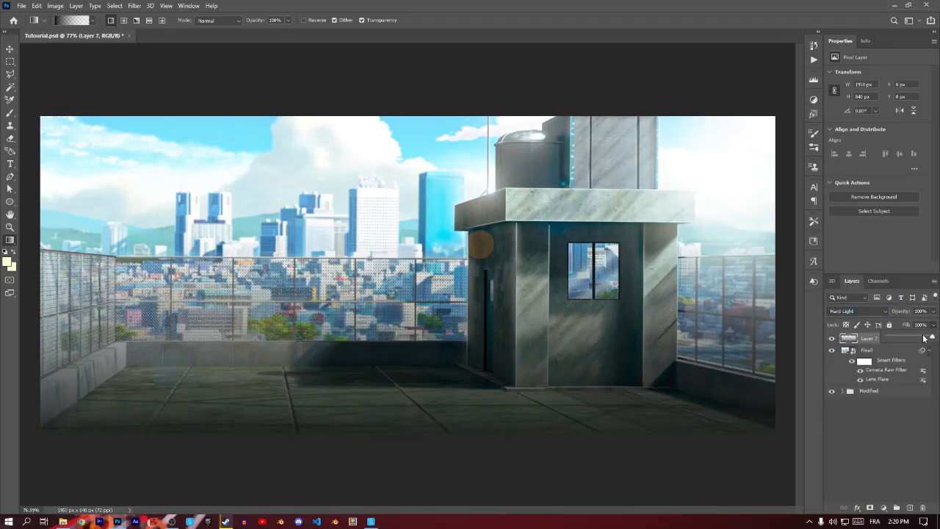
pyautogui.moveTo(924, 338)
pyautogui.mouseDown()
pyautogui.moveTo(900, 338)
pyautogui.moveTo(911, 339)
pyautogui.mouseUp()
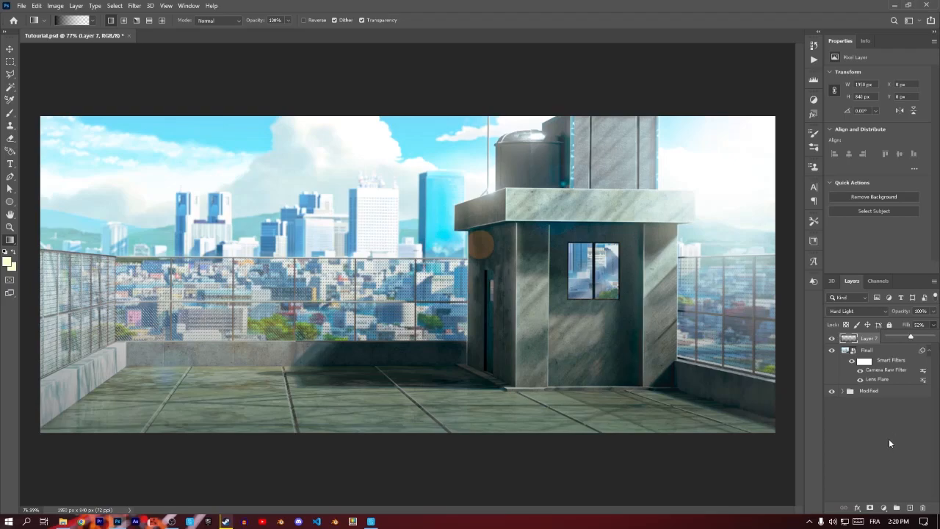
# Add a text layer over the rooftop floor reading "Your Kawaii NAme" in Lithograph Bold.
pyautogui.click(911, 508)
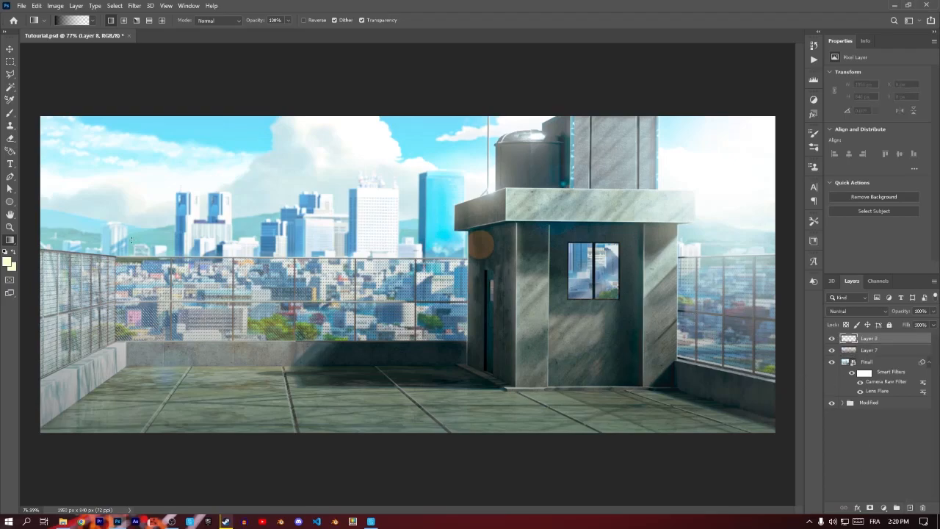
pyautogui.click(10, 163)
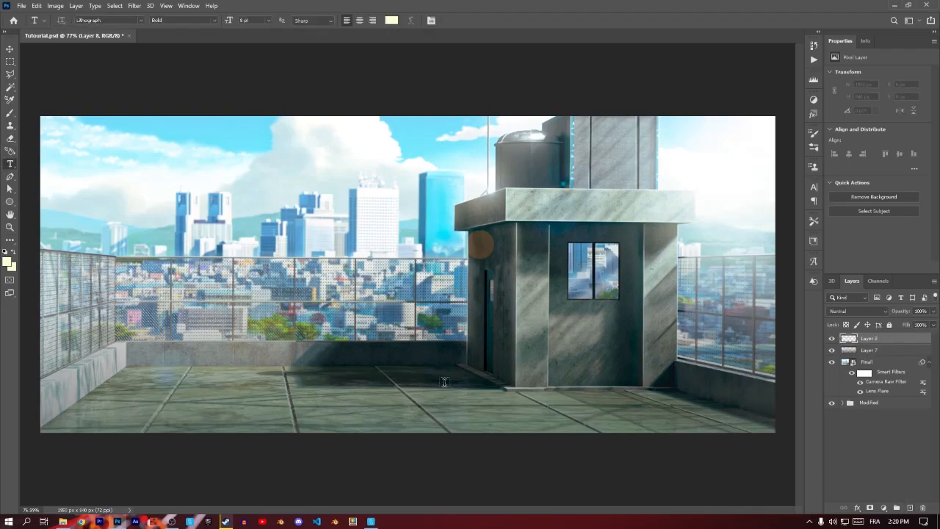
pyautogui.click(496, 365)
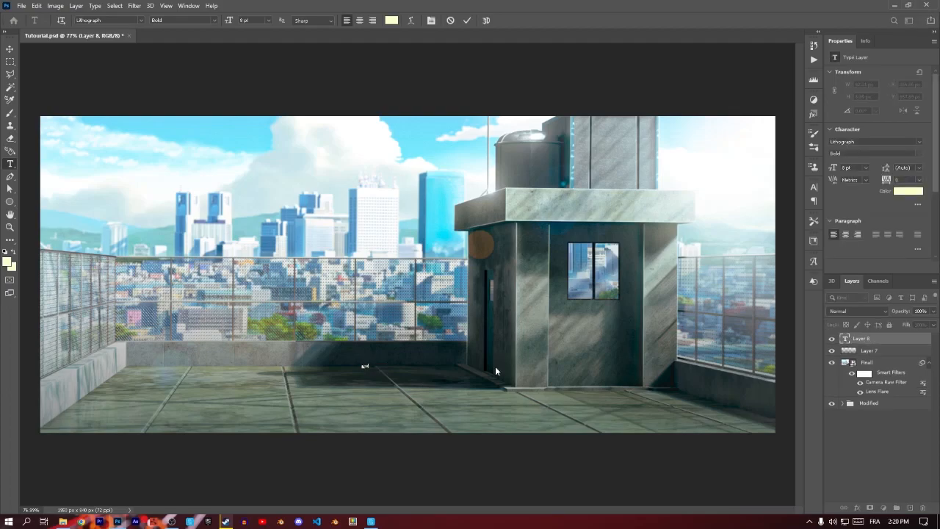
pyautogui.press('BackSpace')
pyautogui.press('BackSpace')
pyautogui.press('BackSpace')
pyautogui.hotkey('ctrl', 'a')
pyautogui.hotkey('ctrl', 't')
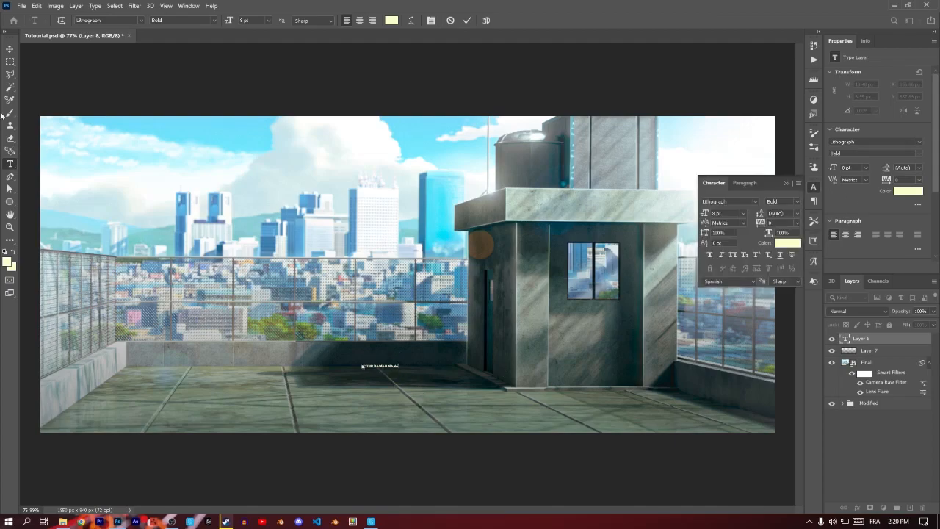
pyautogui.click(9, 48)
# Scale the title text up to about 74 pt across the rooftop floor and colour it white.
pyautogui.hotkey('ctrl', 't')
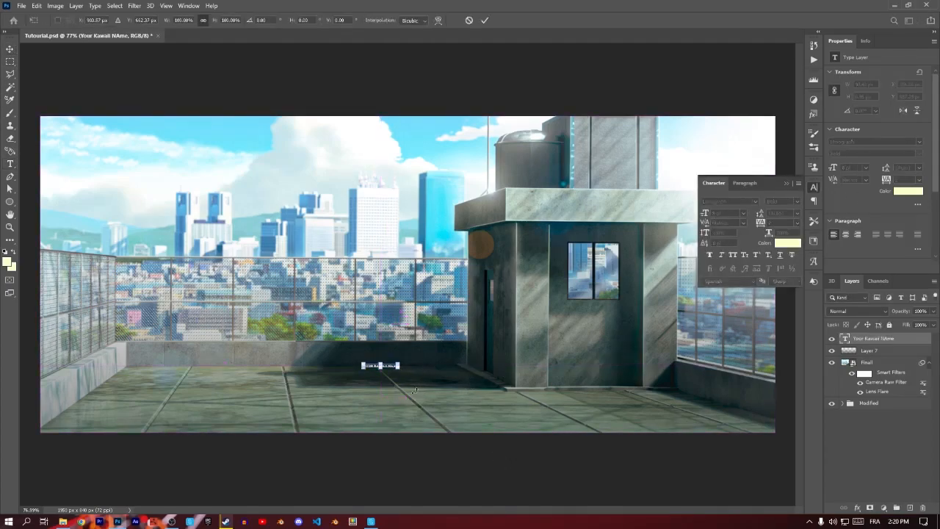
pyautogui.moveTo(400, 369); pyautogui.dragTo(499, 390)
pyautogui.press('Return')
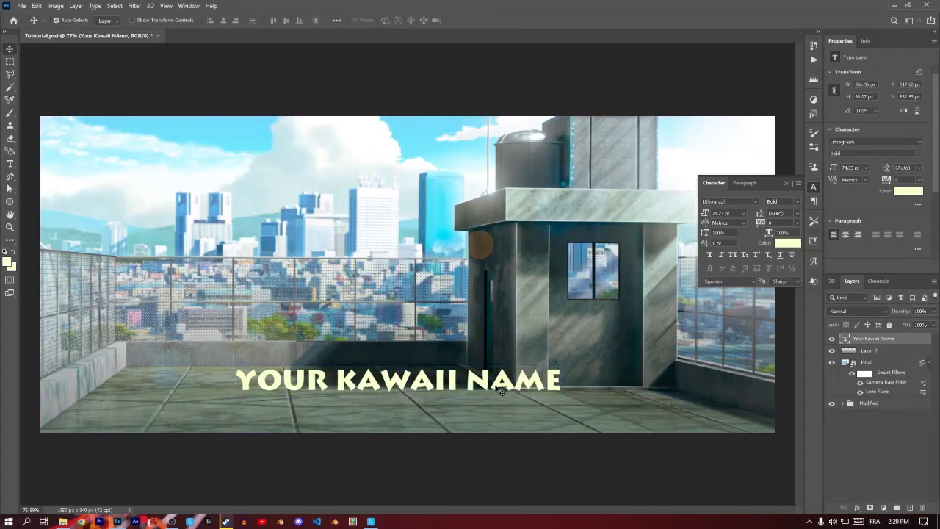
pyautogui.click(788, 243)
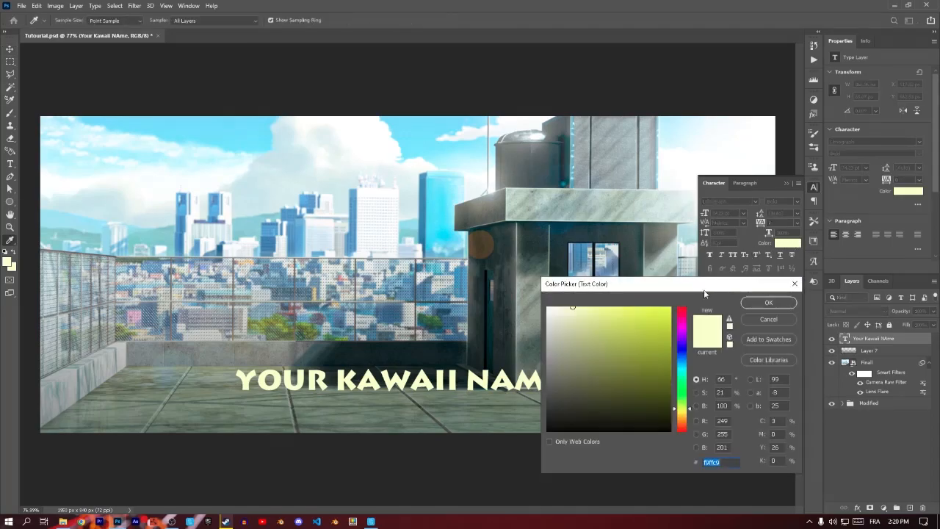
pyautogui.click(547, 307)
pyautogui.click(768, 303)
# Duplicate the title just below itself, centre-align the copy, and add further lines of repeated "Your Kawaii NAme" text.
pyautogui.moveTo(394, 391); pyautogui.dragTo(388, 419)
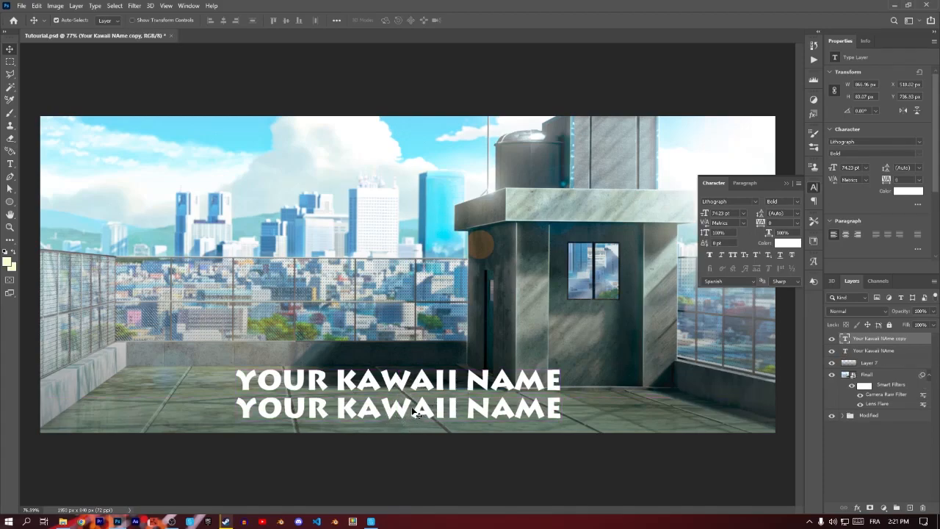
pyautogui.doubleClick(415, 412)
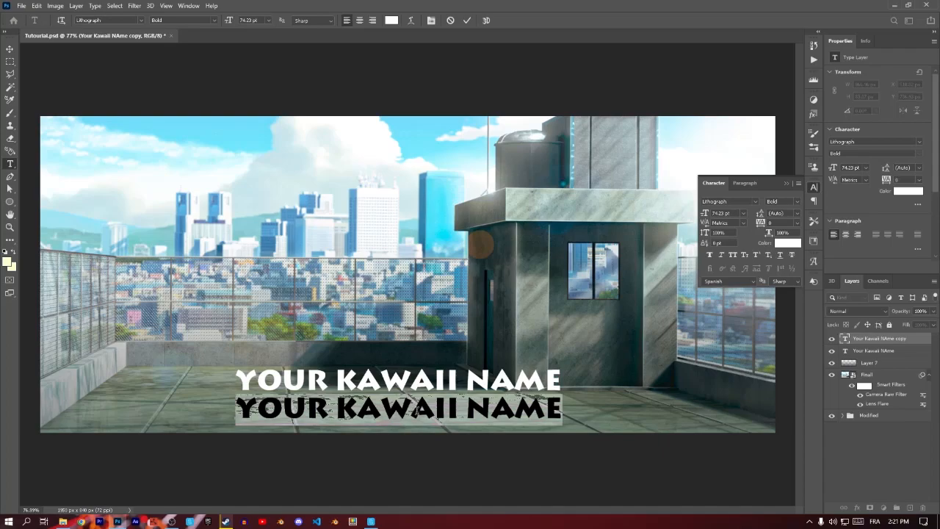
pyautogui.click(417, 411)
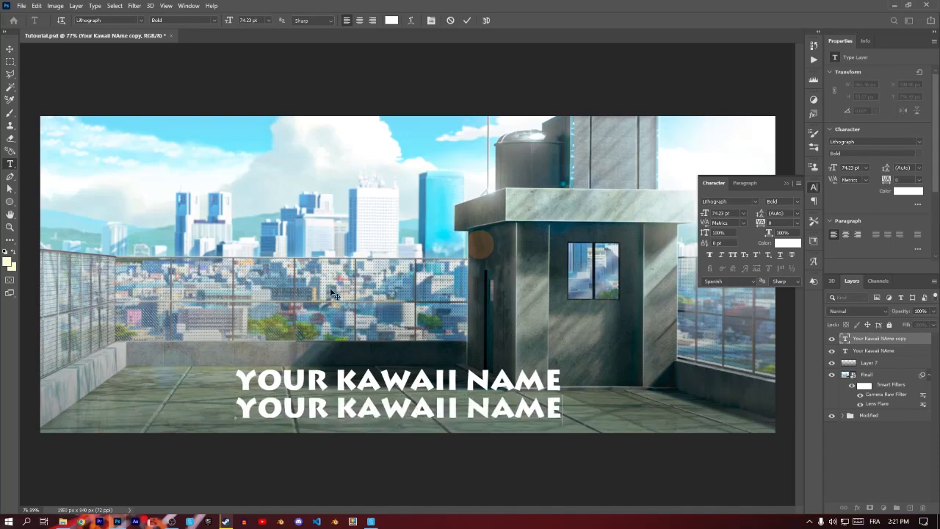
pyautogui.click(360, 20)
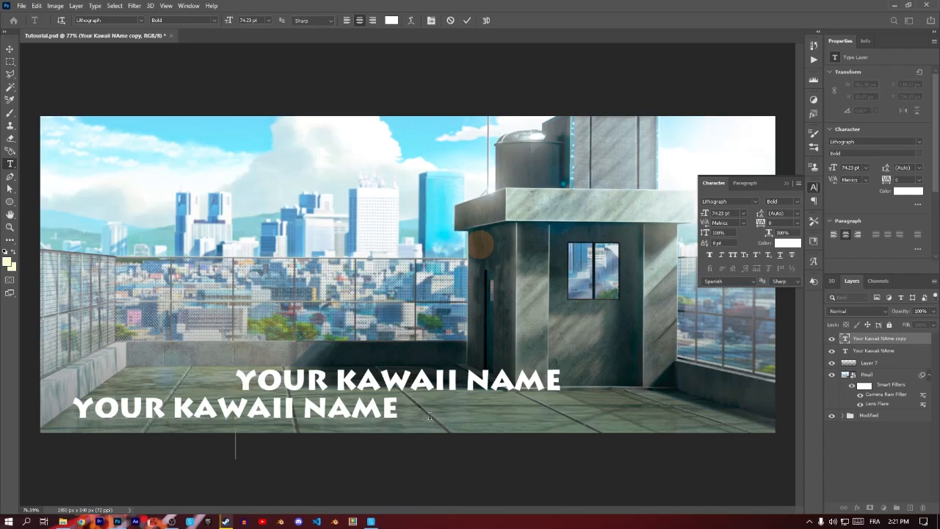
pyautogui.press('Return')
pyautogui.hotkey('ctrl', 'v')
pyautogui.hotkey('ctrl', 'v')
pyautogui.hotkey('ctrl', 'v')
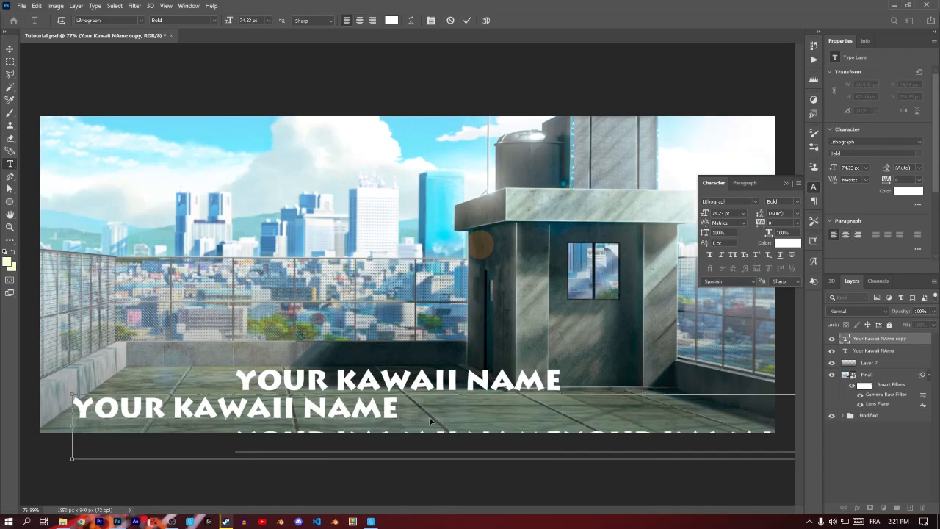
pyautogui.click(360, 21)
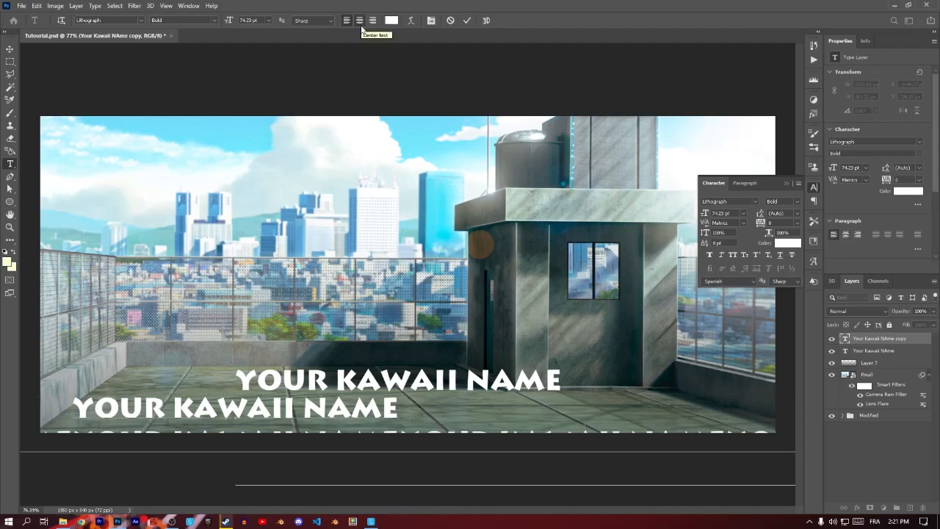
# Scale the multi-line text copy down to about 14 pt and place it centred beneath the large title.
pyautogui.click(10, 48)
pyautogui.hotkey('ctrl', 't')
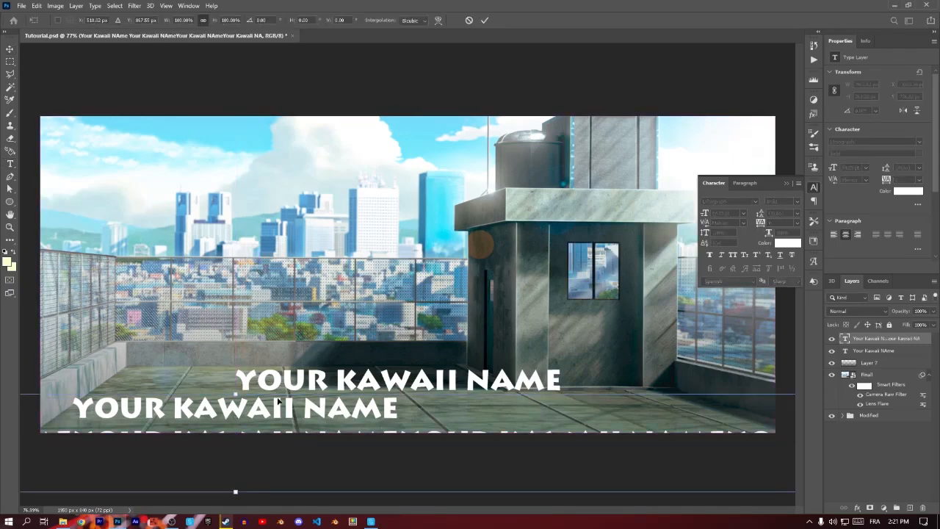
pyautogui.moveTo(235, 394); pyautogui.dragTo(433, 412)
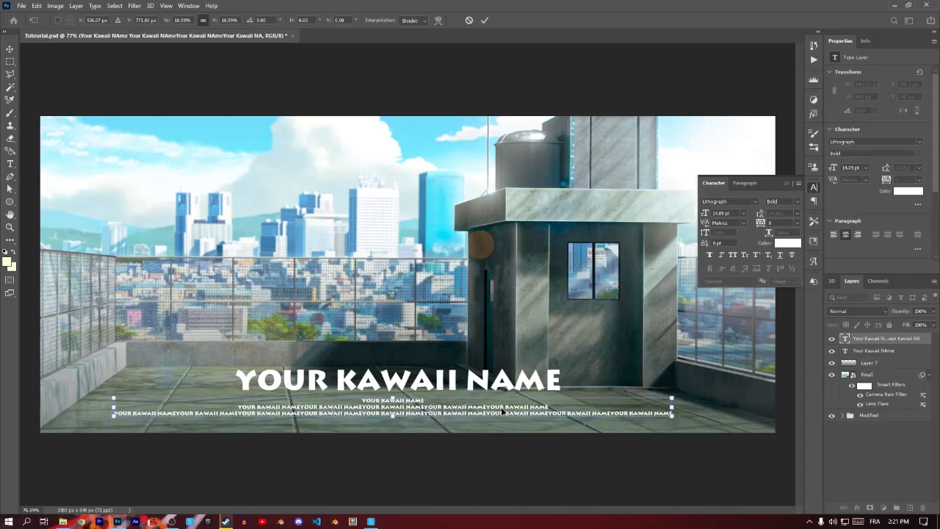
pyautogui.press('Return')
# Delete the last repeated names from the end of the bottom small text line, and save the document.
pyautogui.press('t')
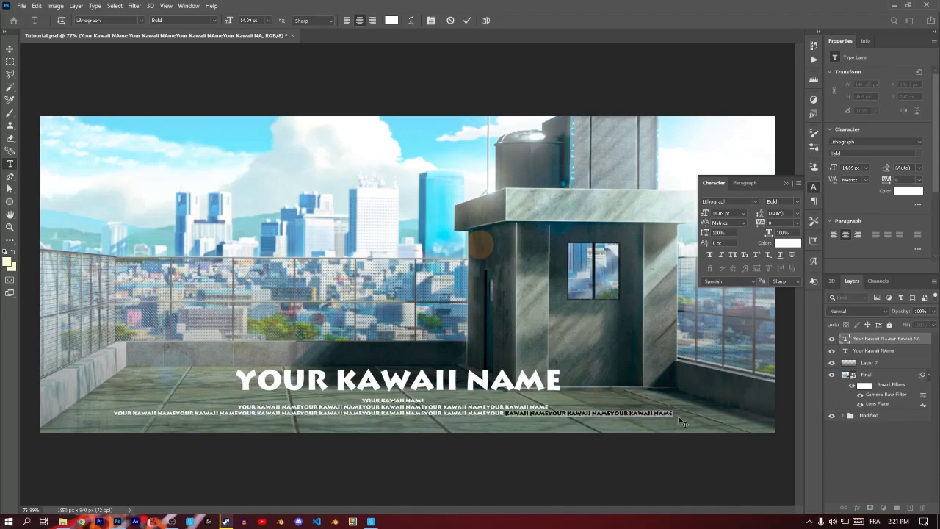
pyautogui.press('BackSpace')
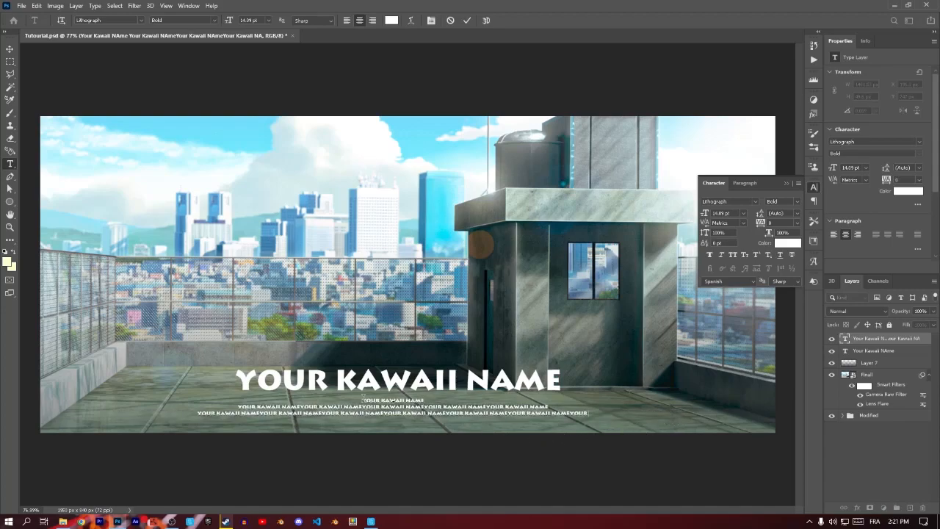
pyautogui.click(467, 22)
pyautogui.press('v')
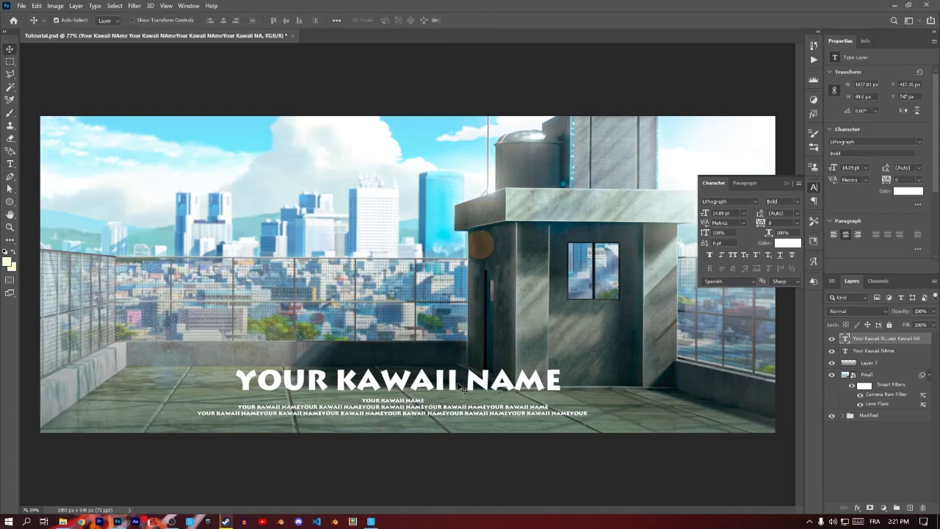
pyautogui.hotkey('ctrl', 's')
# Open Anime Roof Top Scene 2.png from the Anime Rooftop Scene folder in File Explorer and move both windows apart for viewing.
pyautogui.click(59, 523)
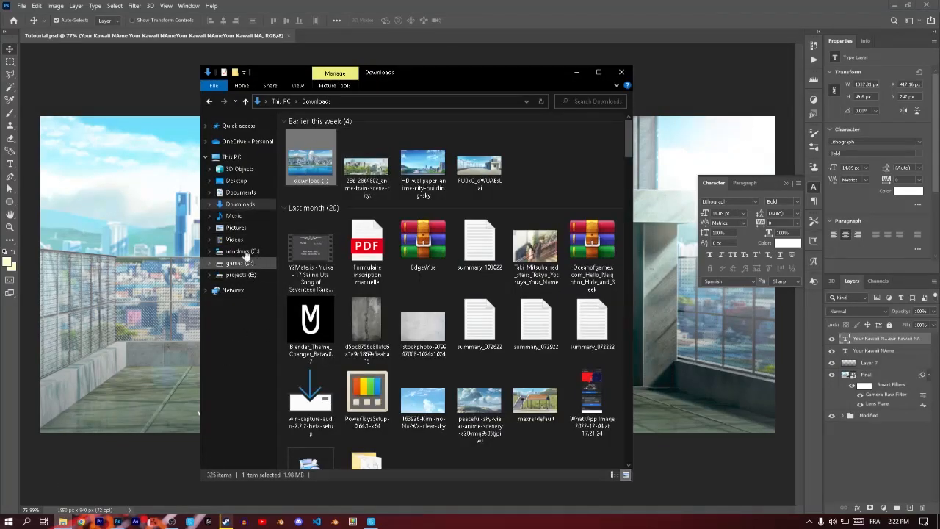
pyautogui.click(230, 199)
pyautogui.doubleClick(324, 156)
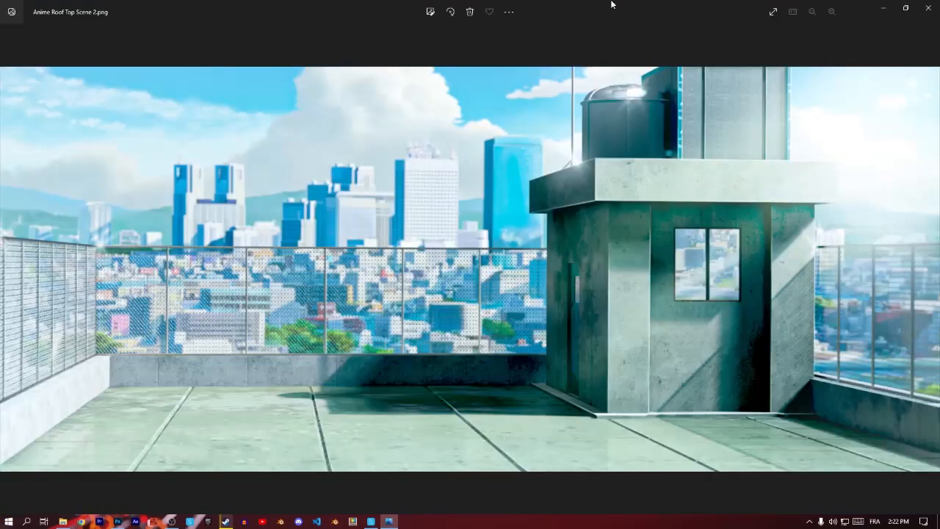
pyautogui.moveTo(612, 5); pyautogui.dragTo(685, 65)
pyautogui.moveTo(456, 70); pyautogui.dragTo(243, 94)
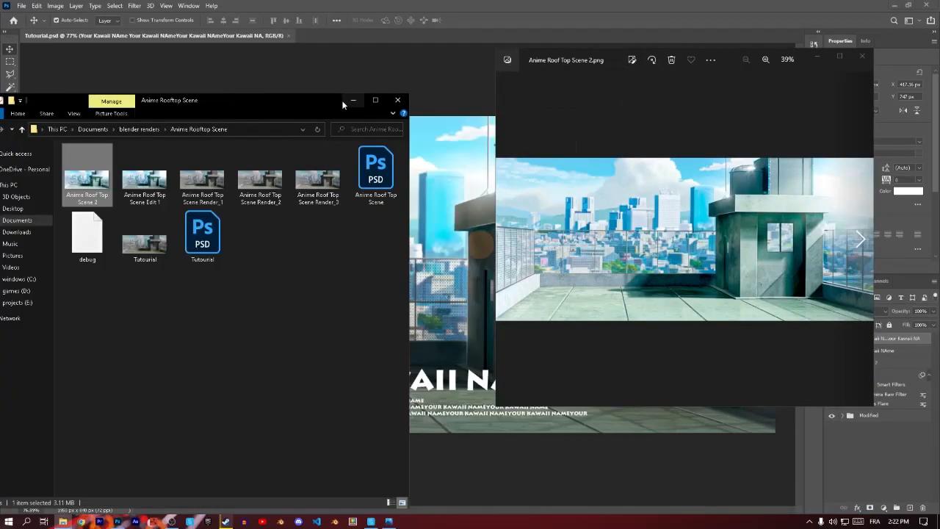
# Minimise the file browser, compare Anime Roof Top Scene 2.png with the titled artwork, and close the image viewer.
pyautogui.click(349, 100)
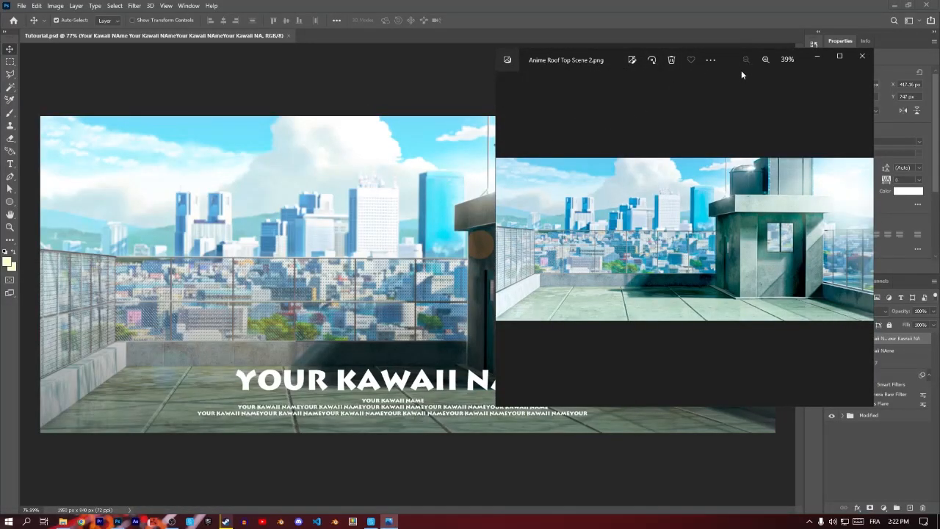
pyautogui.moveTo(530, 86); pyautogui.dragTo(664, 235)
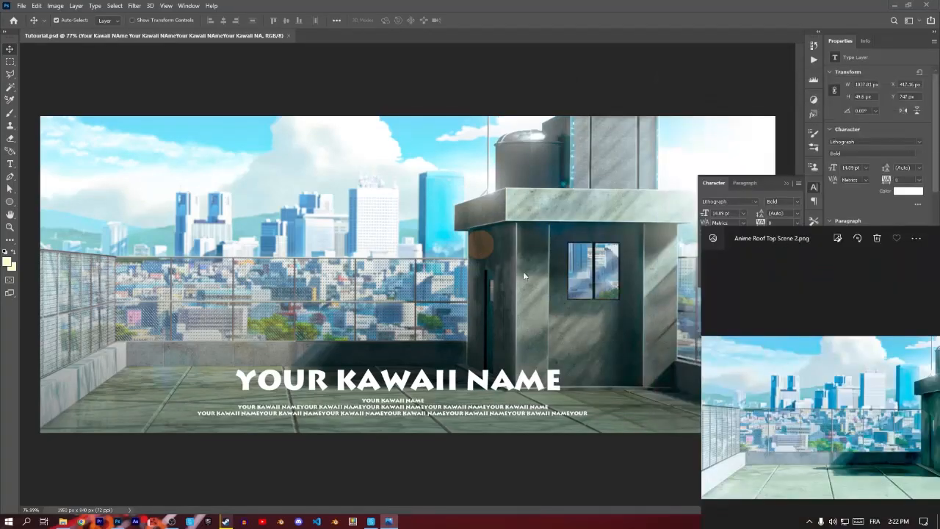
pyautogui.moveTo(817, 237); pyautogui.dragTo(330, 99)
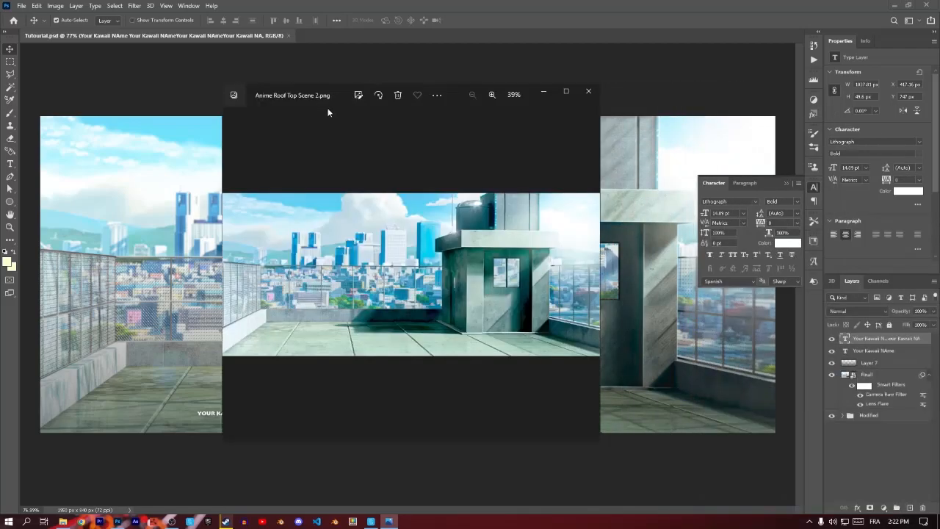
pyautogui.click(581, 92)
# Collapse the floating Character settings, move the large title slightly down towards the small text lines, and save the document.
pyautogui.click(786, 183)
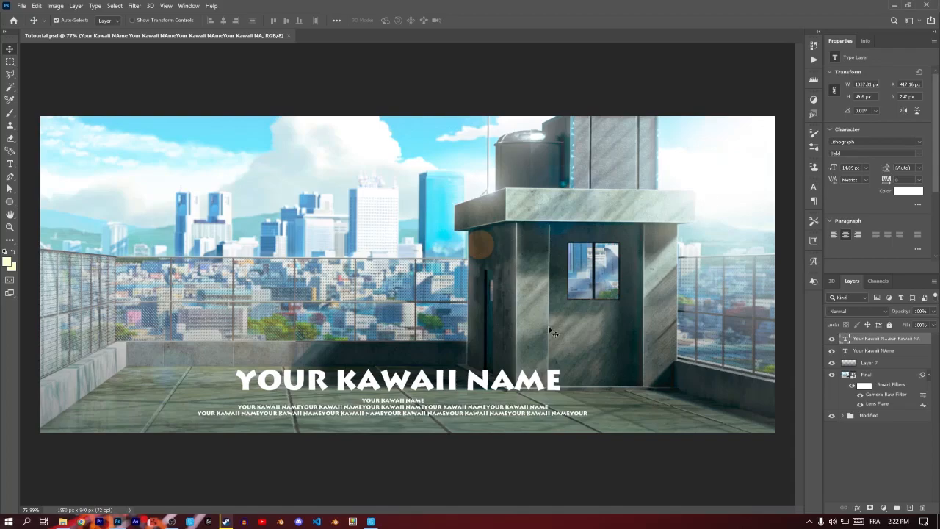
pyautogui.moveTo(490, 388)
pyautogui.mouseDown()
pyautogui.moveTo(491, 379)
pyautogui.moveTo(496, 392)
pyautogui.mouseUp()
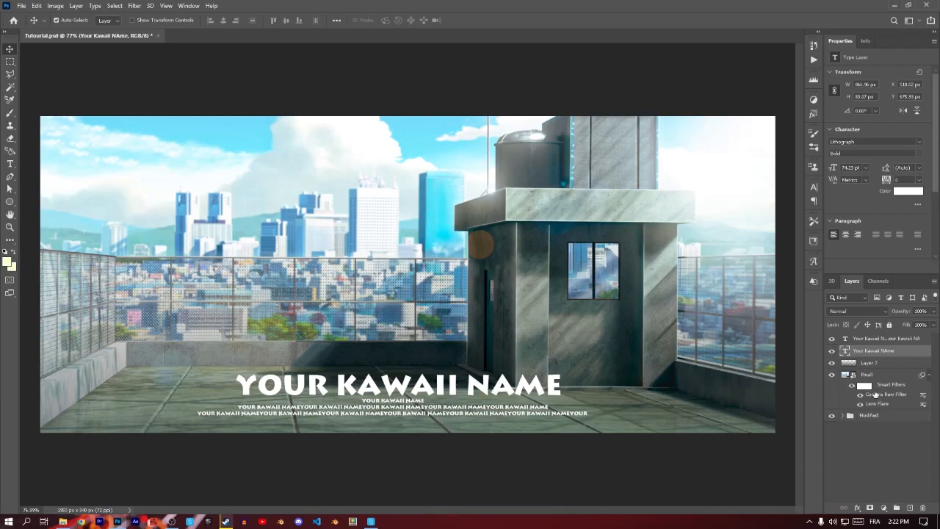
pyautogui.click(848, 458)
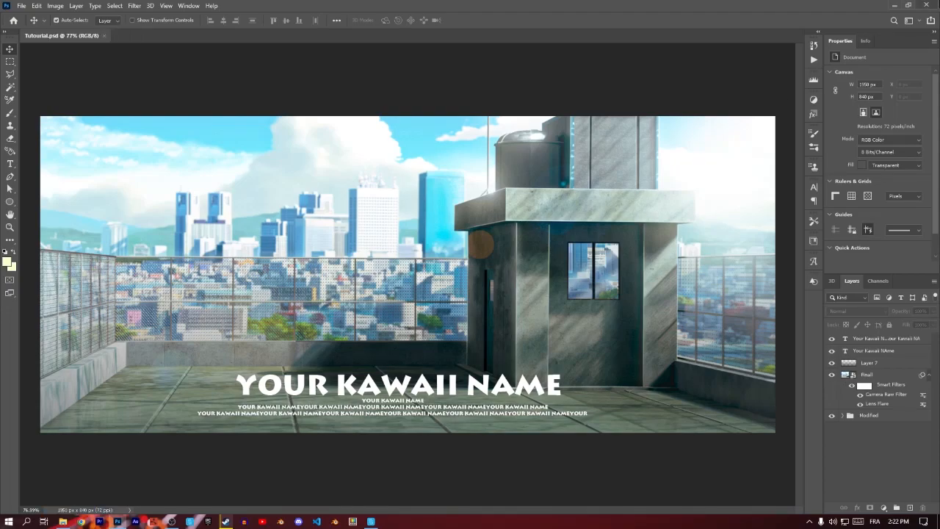
# Close the Tutourial.psd document and exit Photoshop.
pyautogui.hotkey('ctrl', 'w')
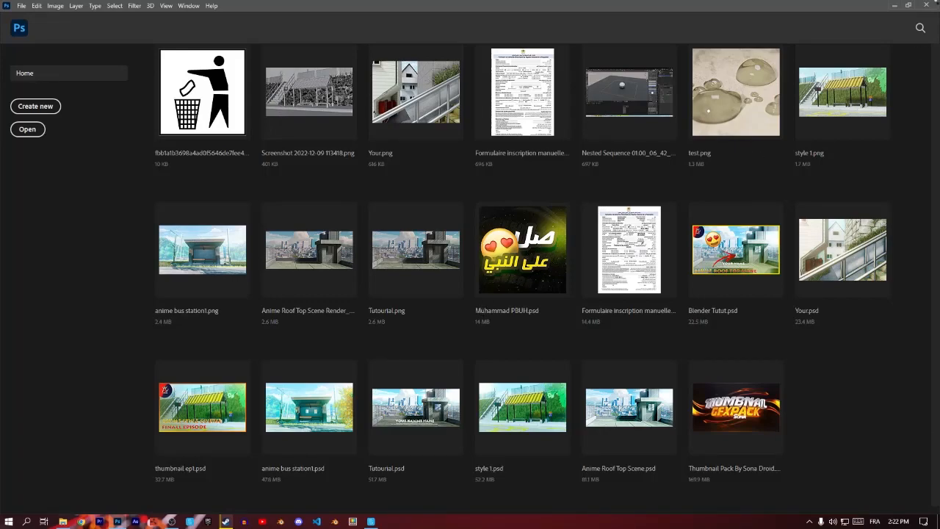
pyautogui.click(927, 5)
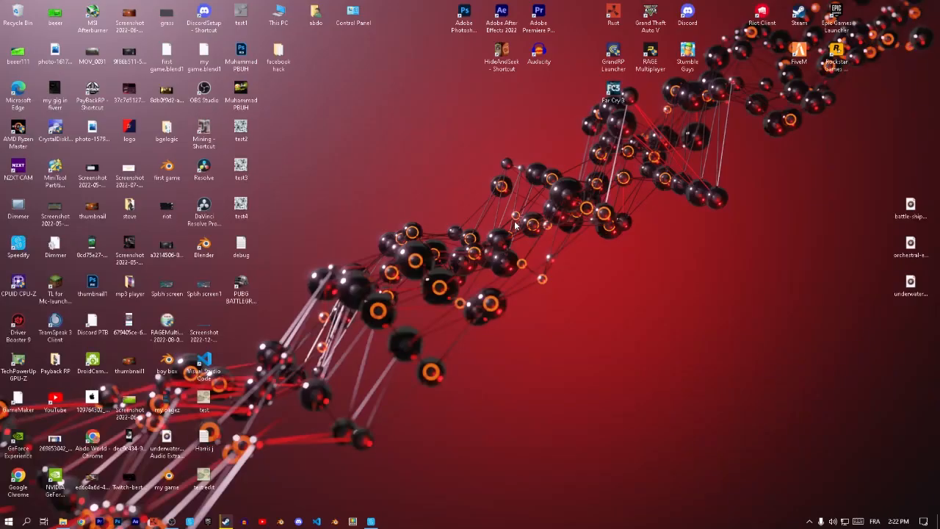